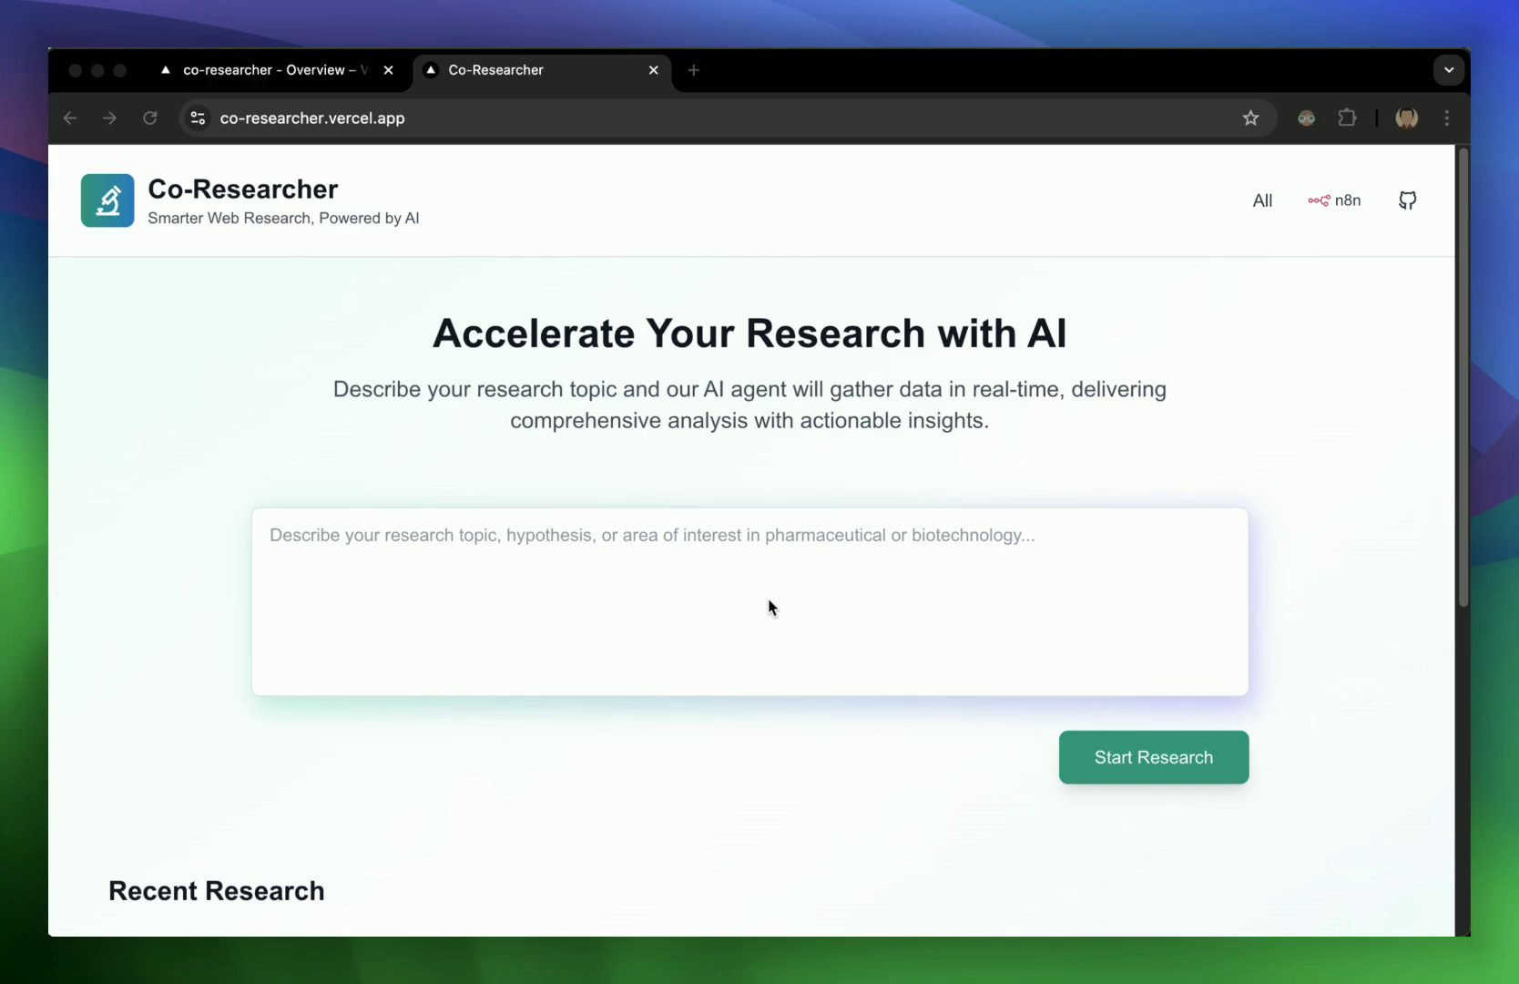
Step: Look through the Co-Researcher home page and its recent research cards, and switch to the n8n multi-agent workflow
scroll(768, 607, "down", 6)
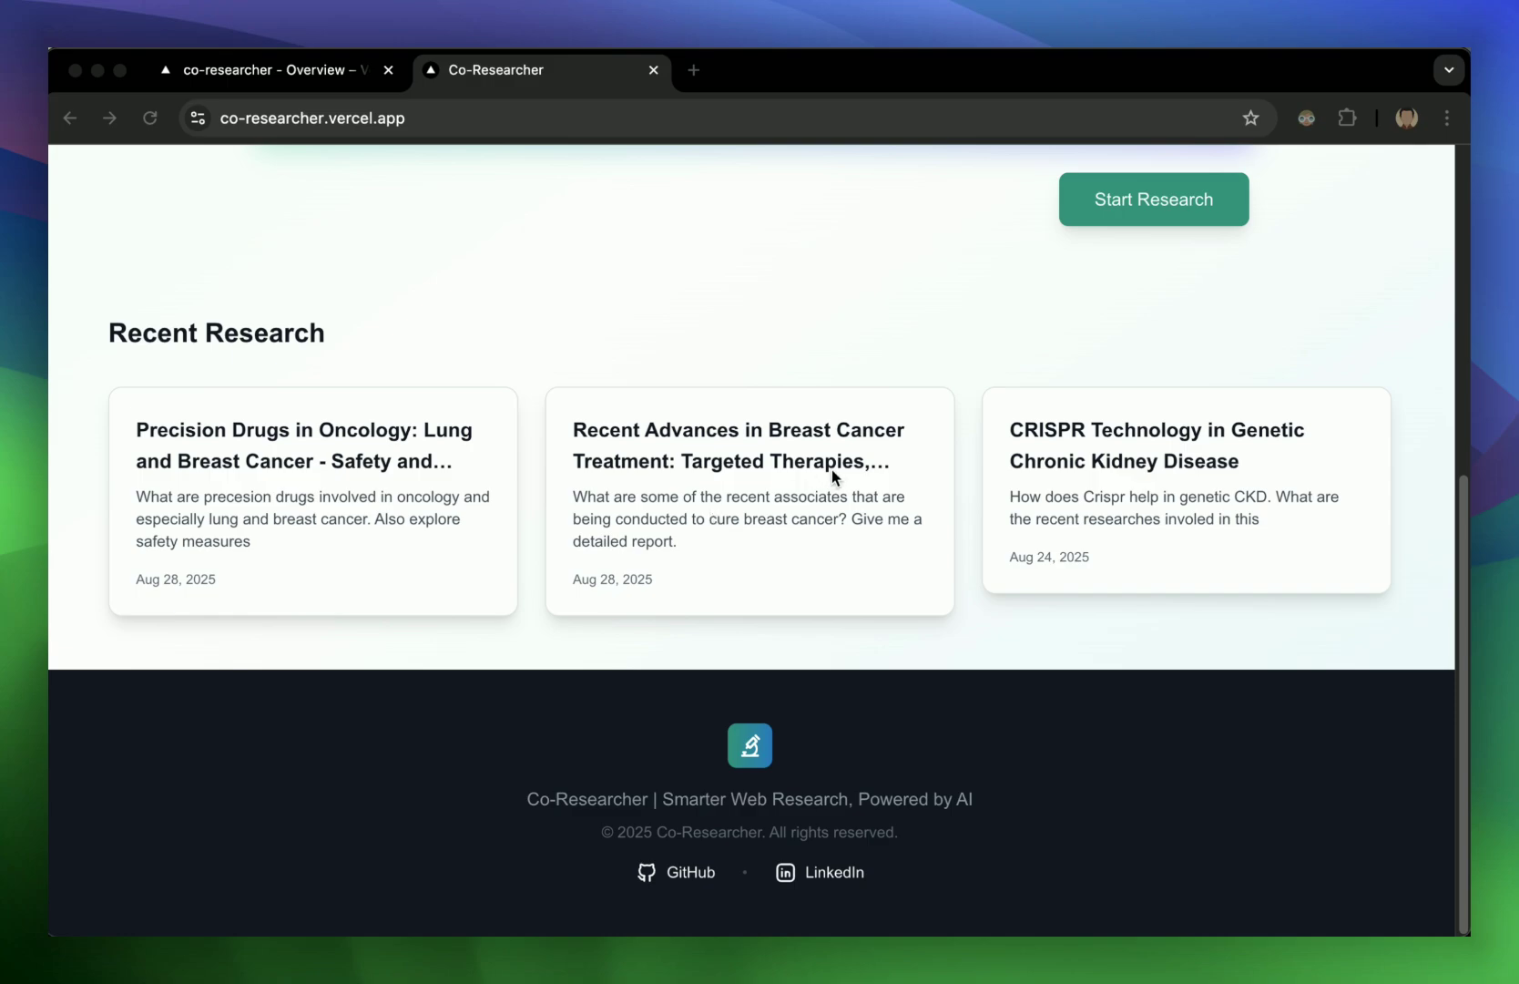
scroll(833, 475, "up", 6)
key("super+Tab")
key("super+Tab")
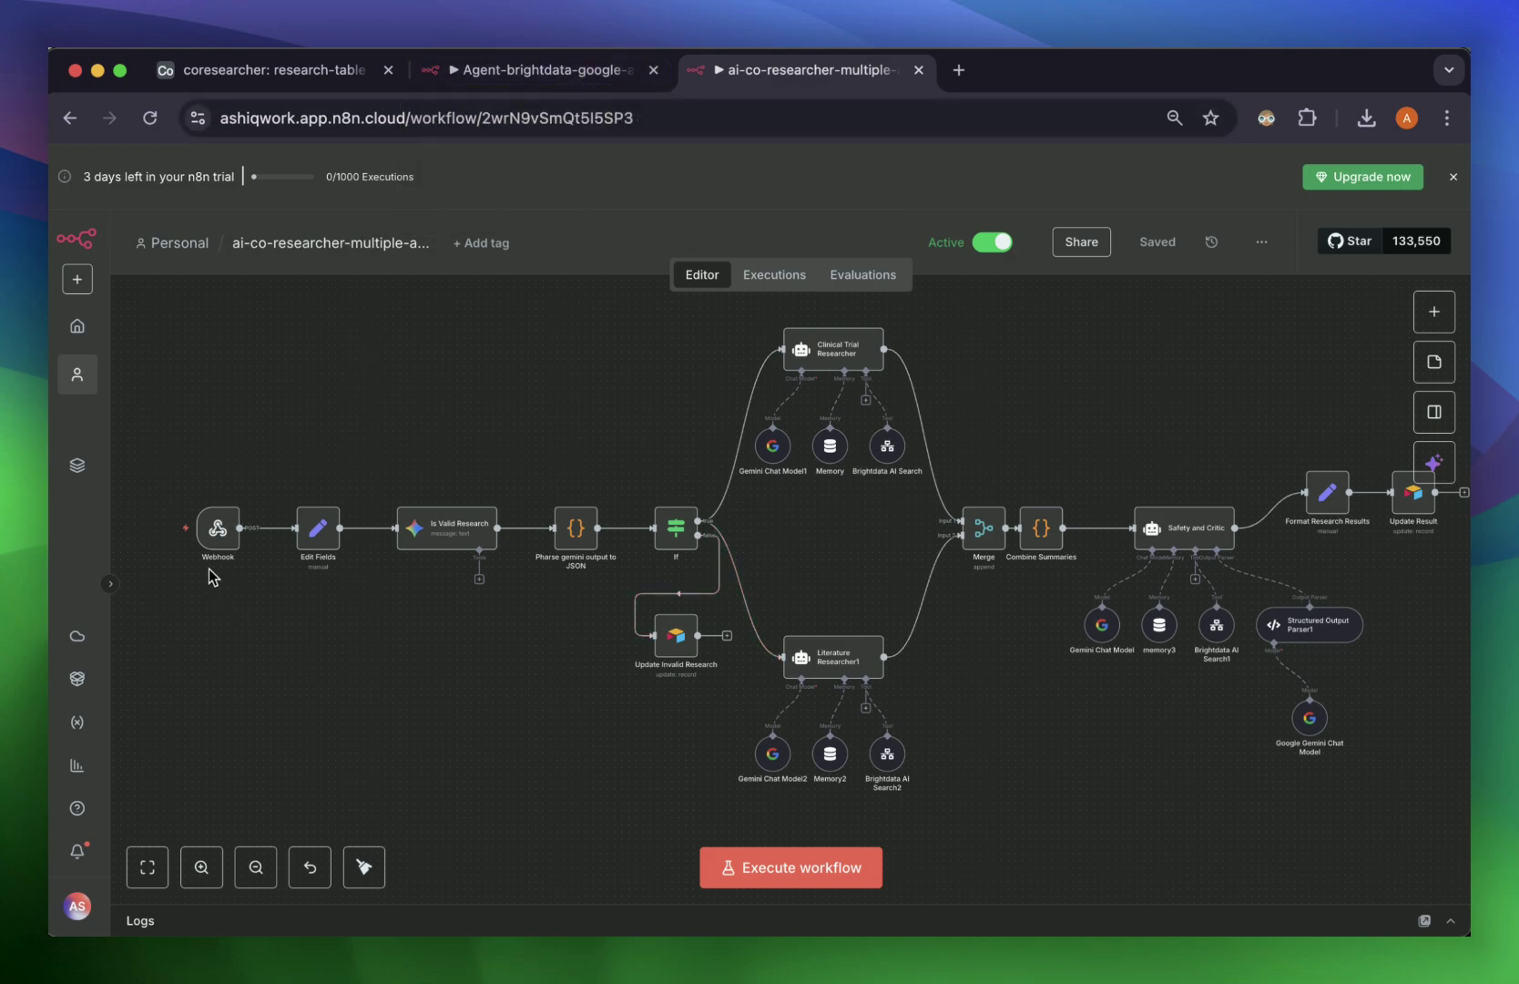
Step: Examine the Clinical Trial Researcher, Merge and Safety and Critic parts of the ai-co-researcher-multiple-agents workflow
scroll(879, 479, "up", 3)
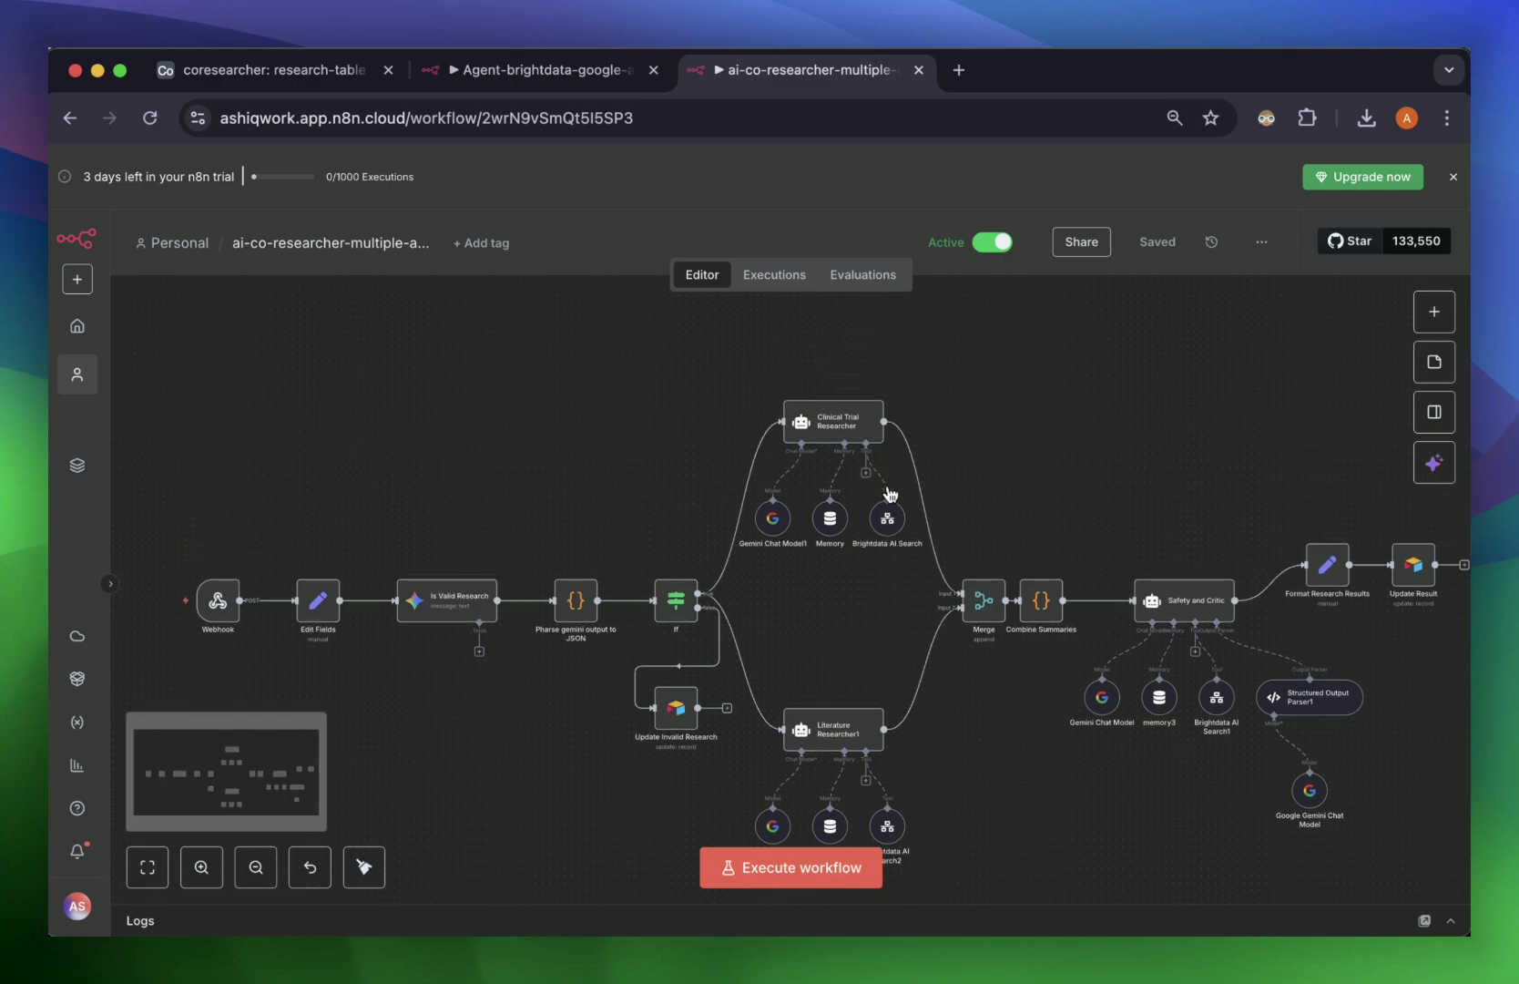
scroll(889, 498, "up", 5)
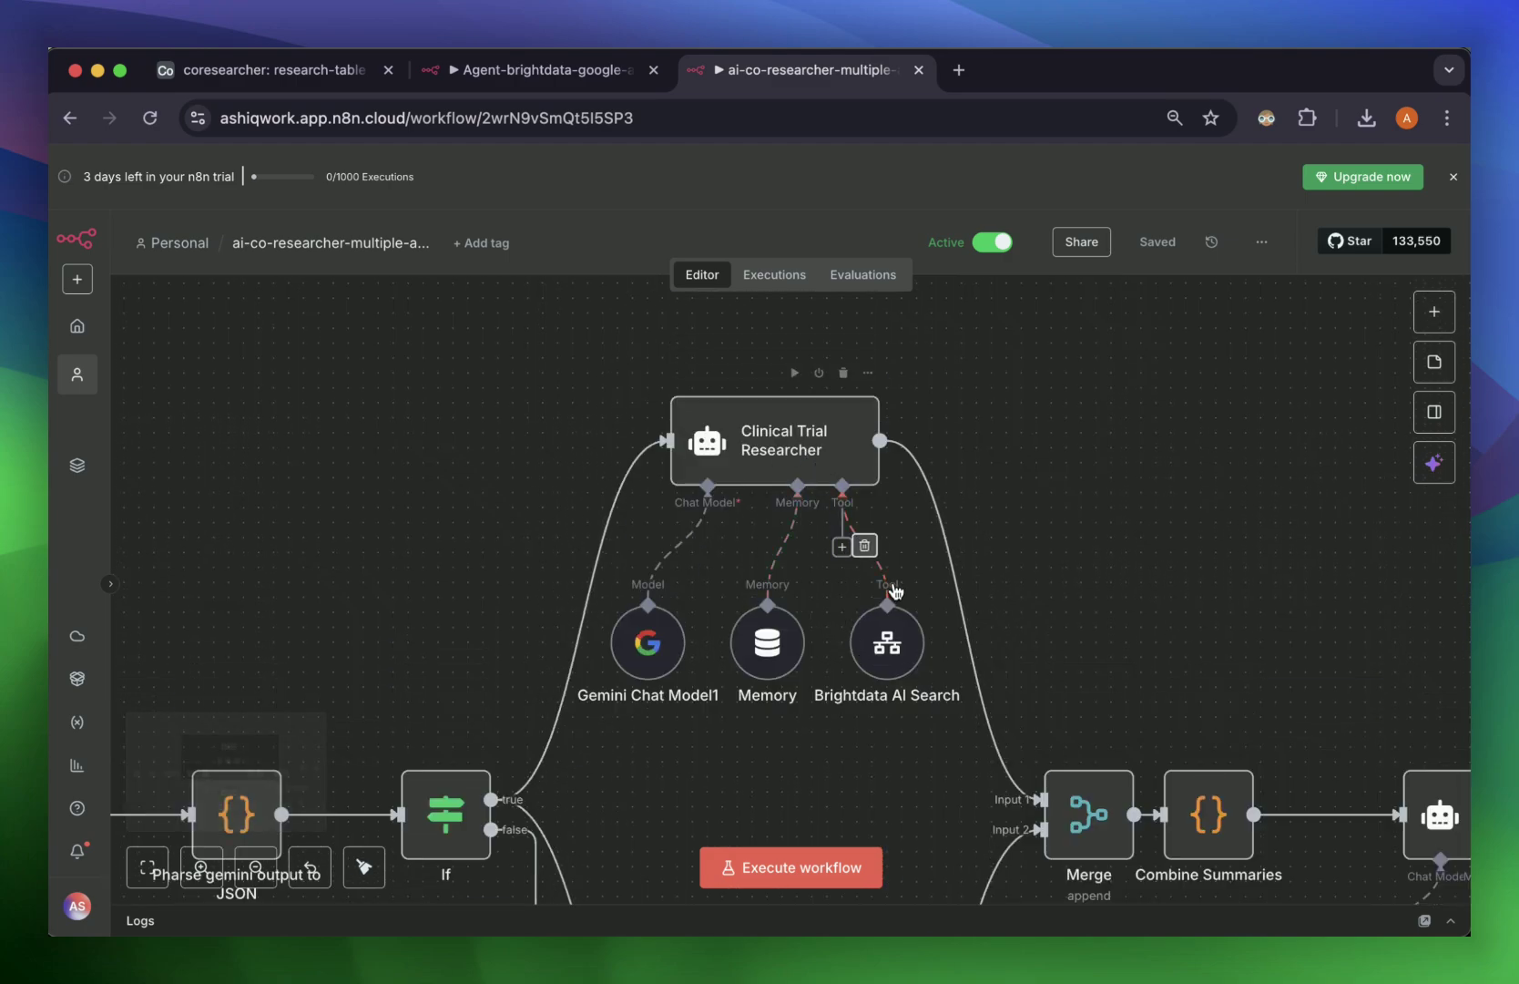
scroll(774, 529, "down", 6)
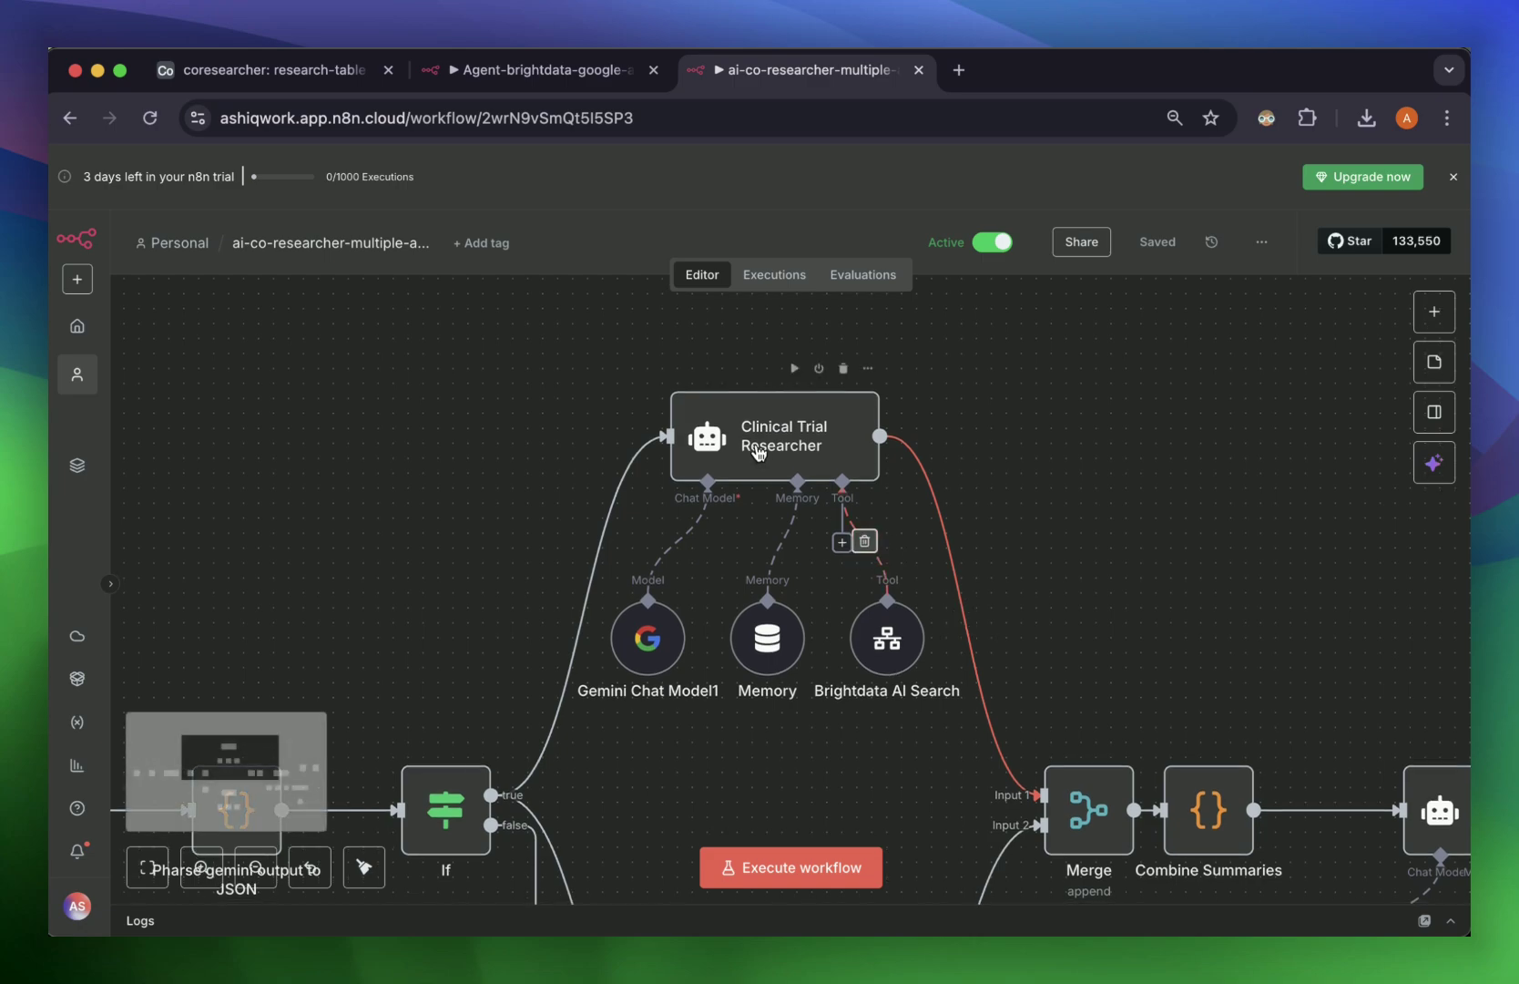
scroll(1075, 586, "up", 3)
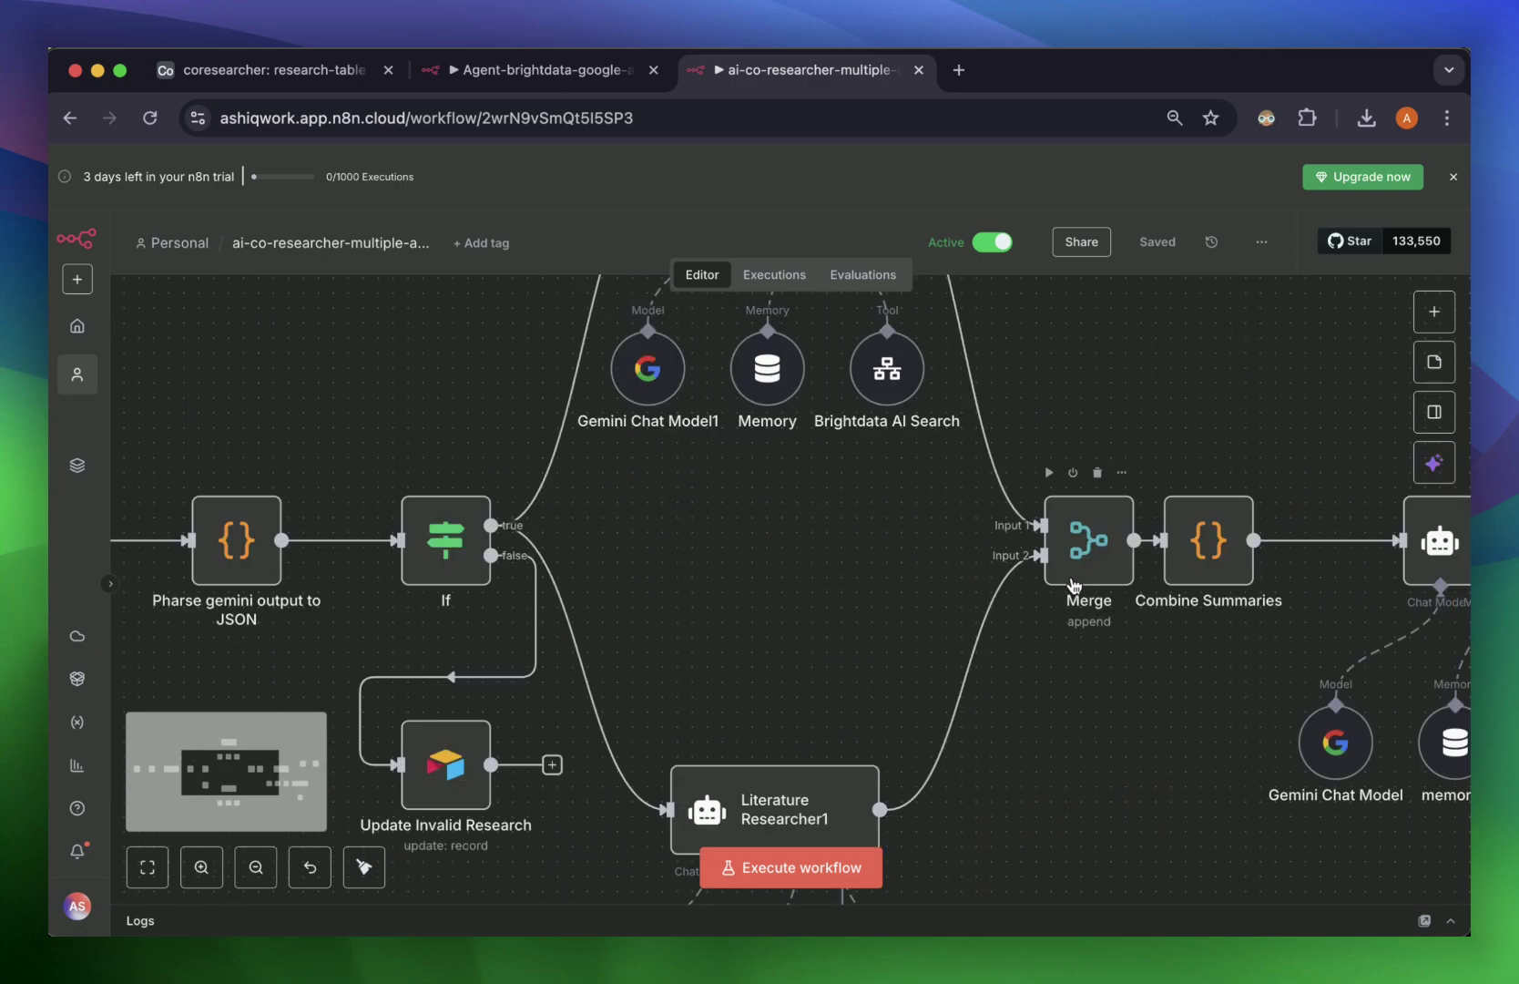
scroll(1075, 586, "right", 5)
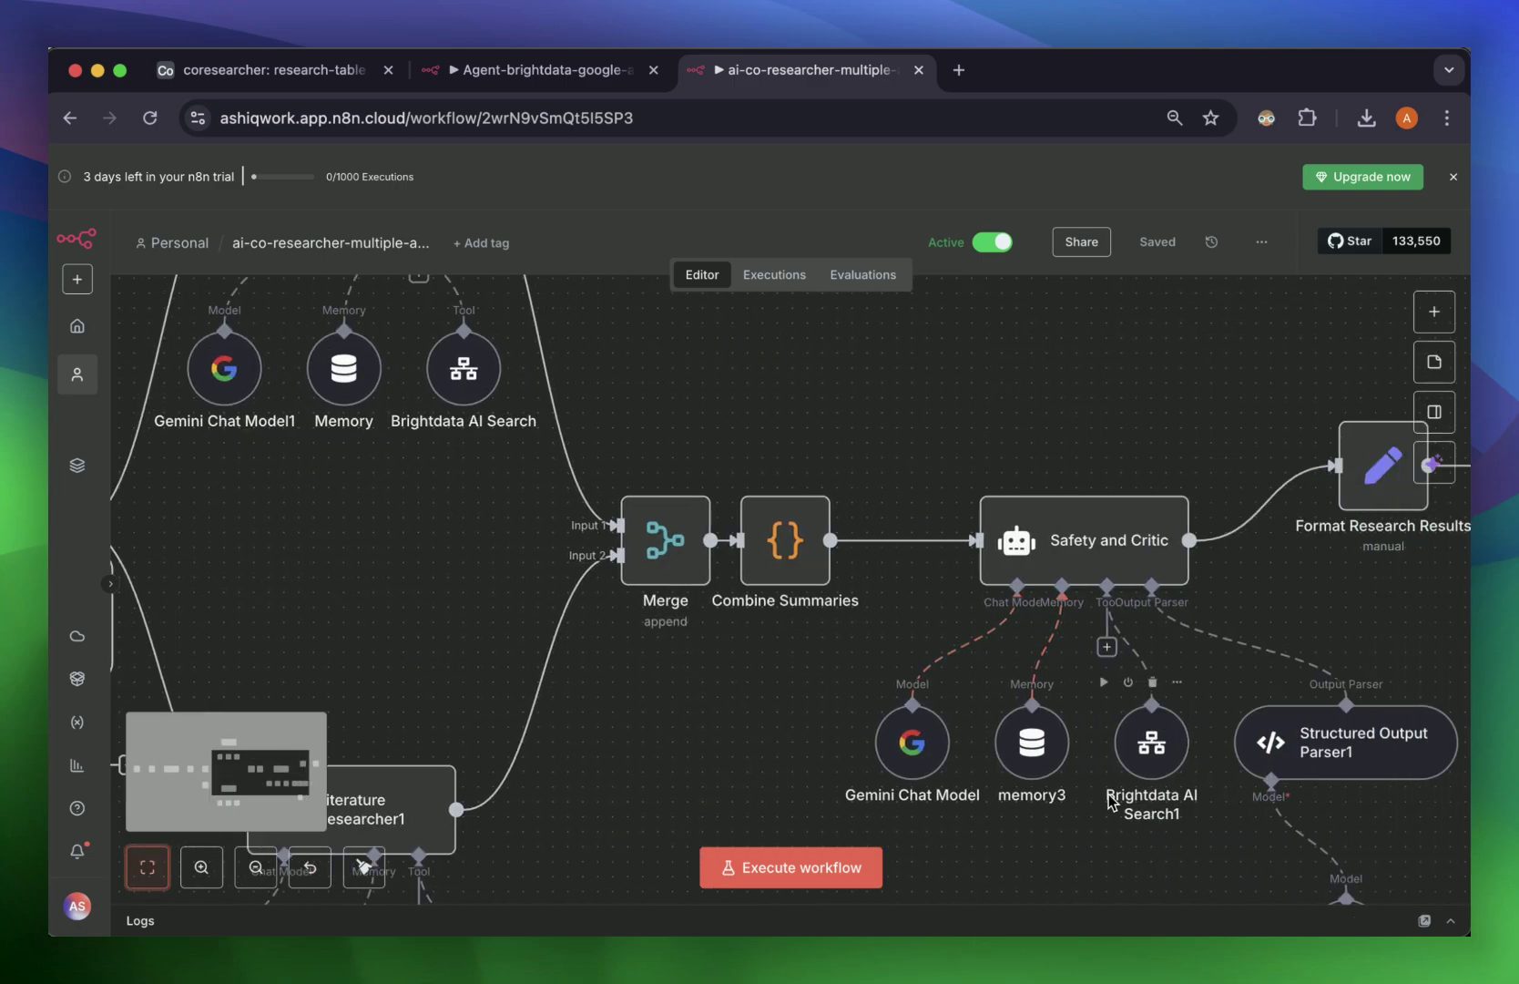
Step: Examine the Brightdata Google AI search agent workflow from its trigger to the final Edit Fields node, comparing it with the multi-agent workflow
left_click(582, 82)
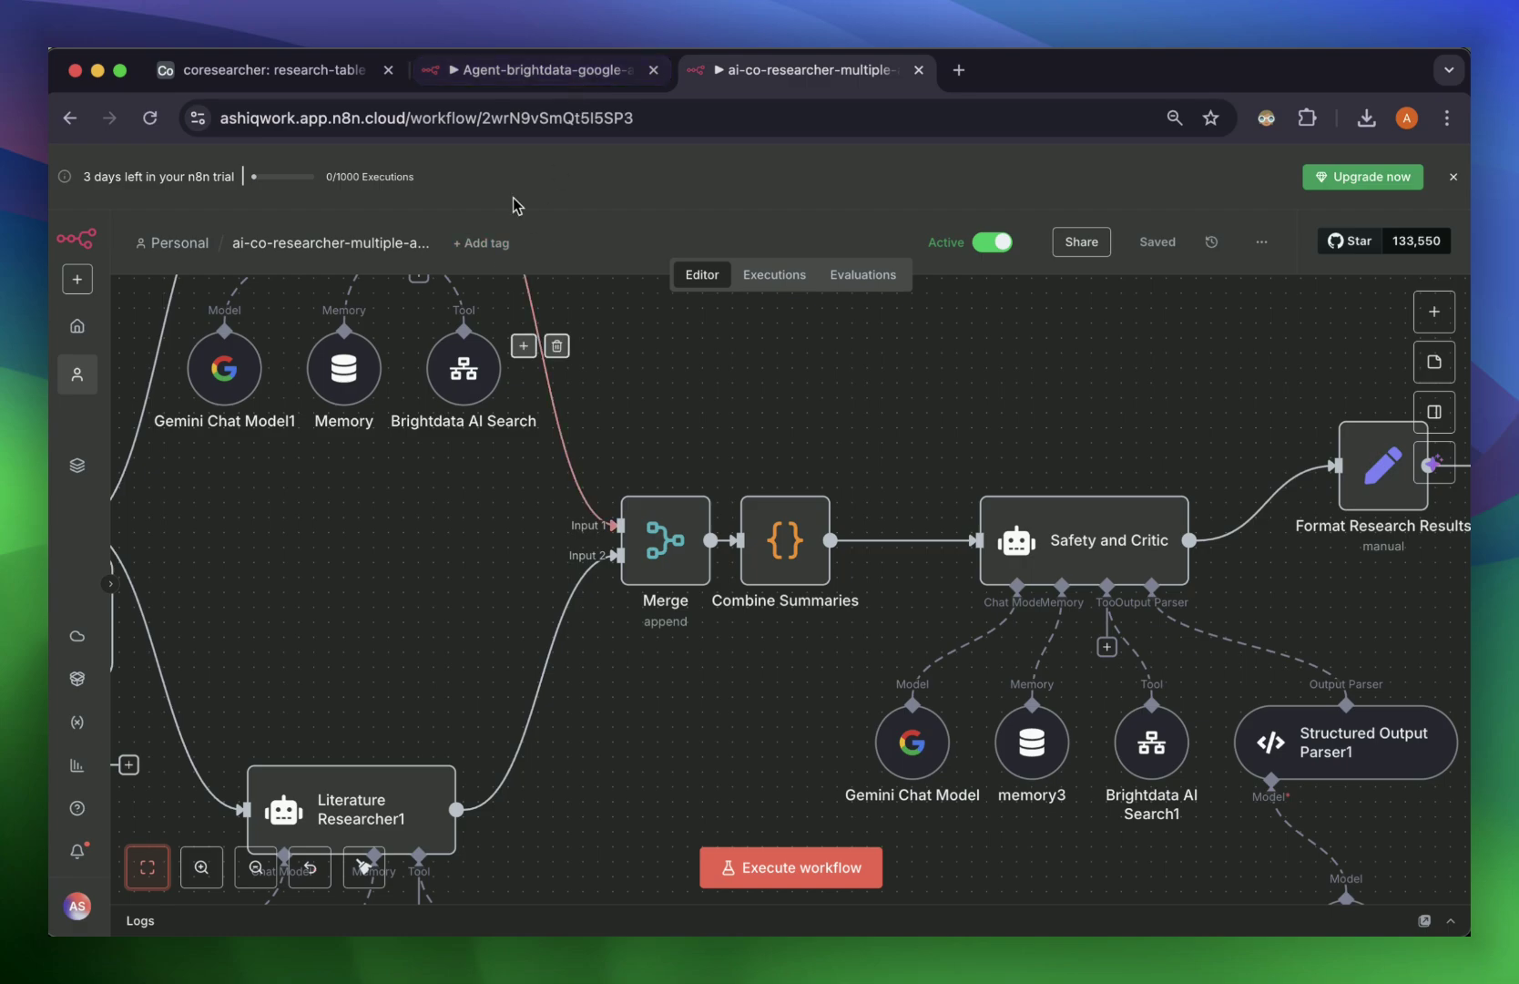
scroll(422, 584, "right", 1)
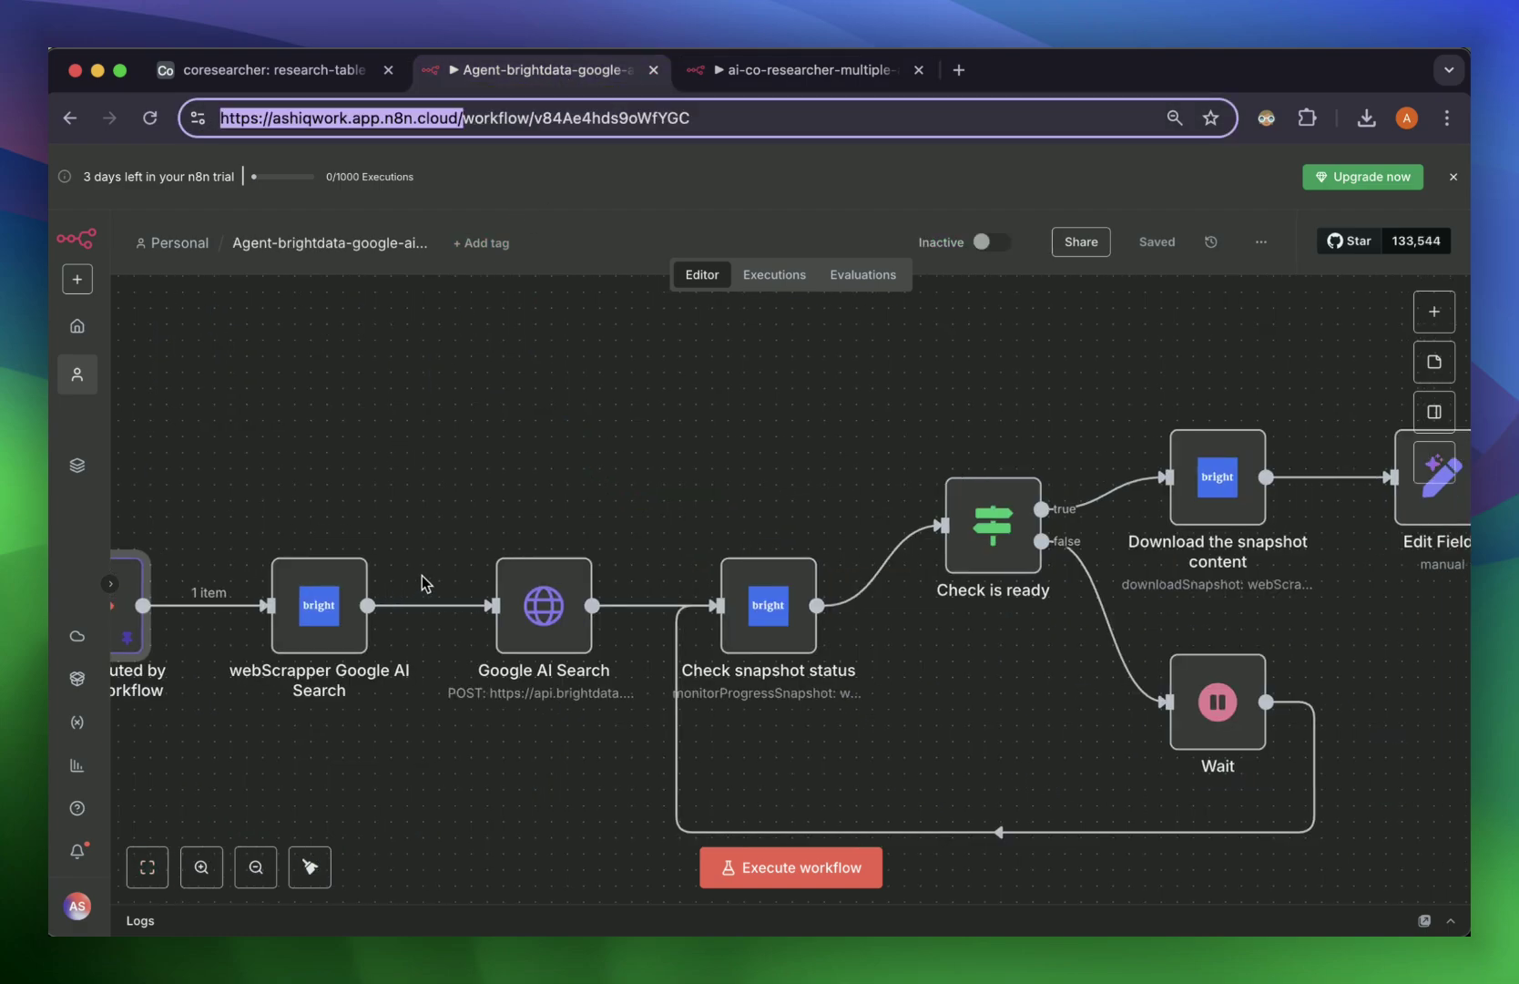
scroll(422, 583, "left", 2)
left_click(770, 69)
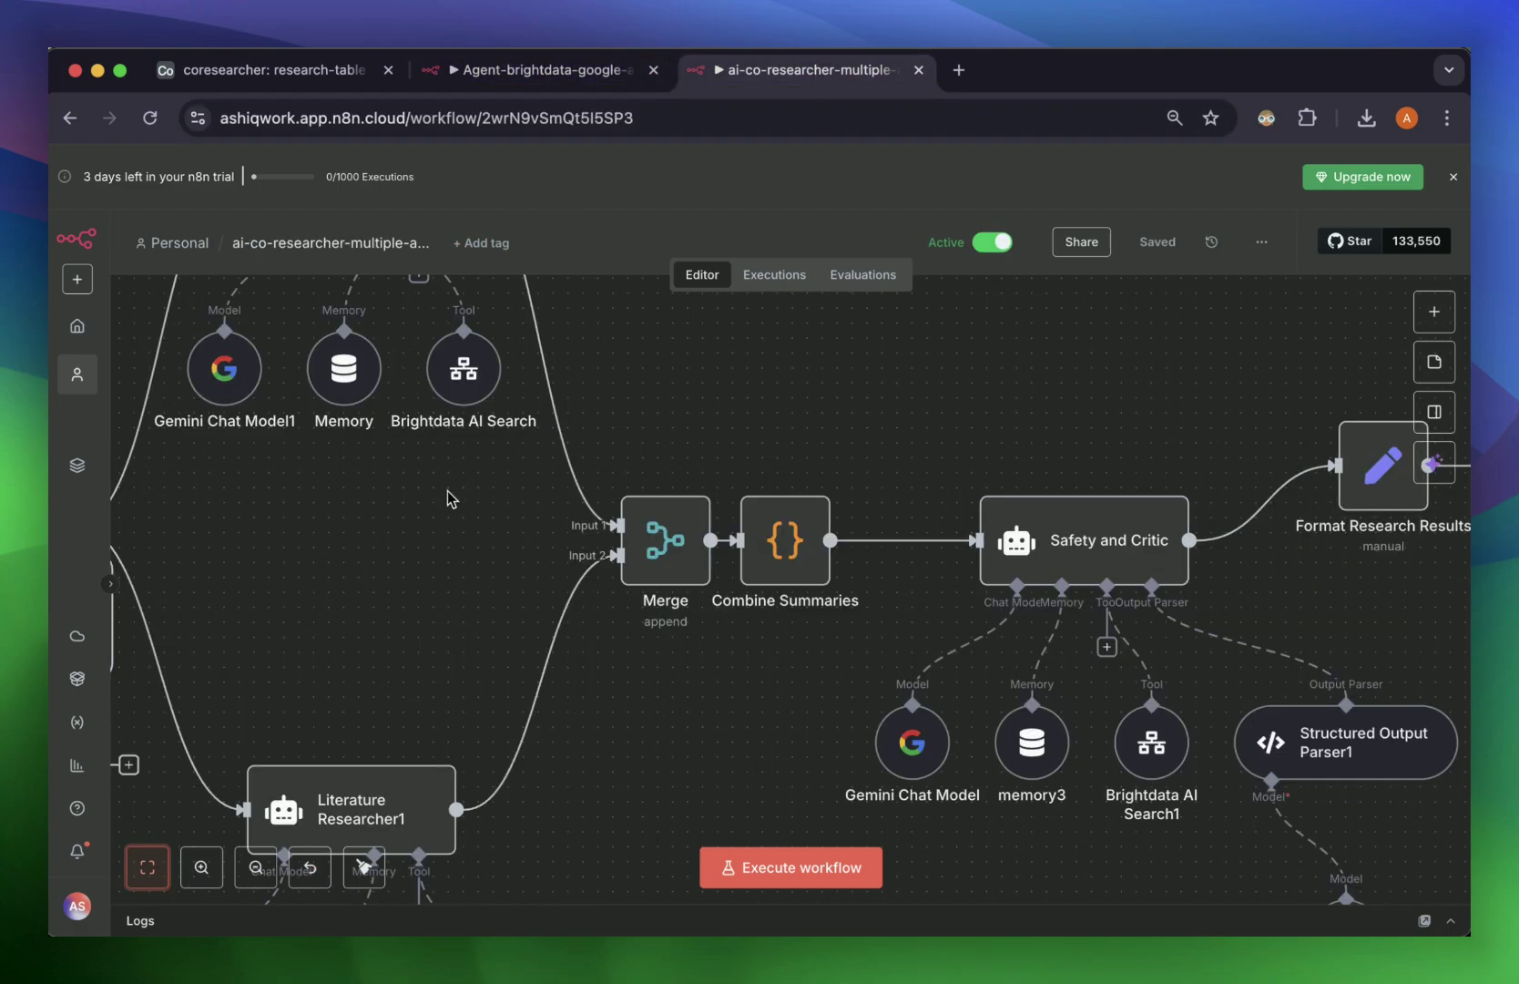
scroll(447, 498, "up", 5)
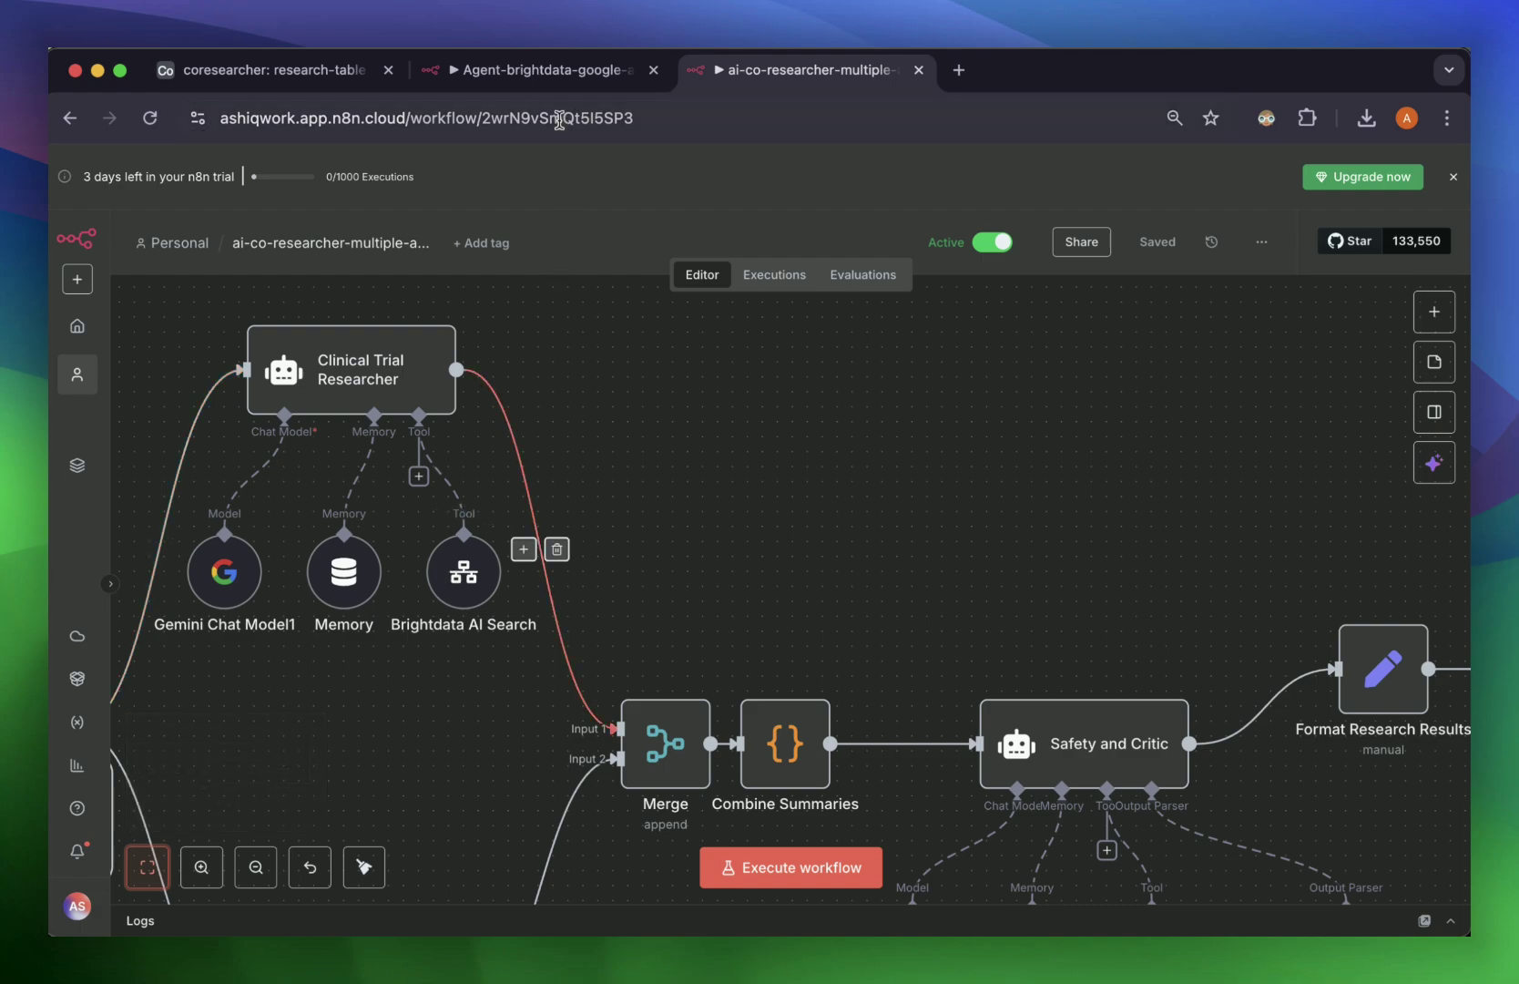
left_click(537, 70)
scroll(467, 528, "right", 10)
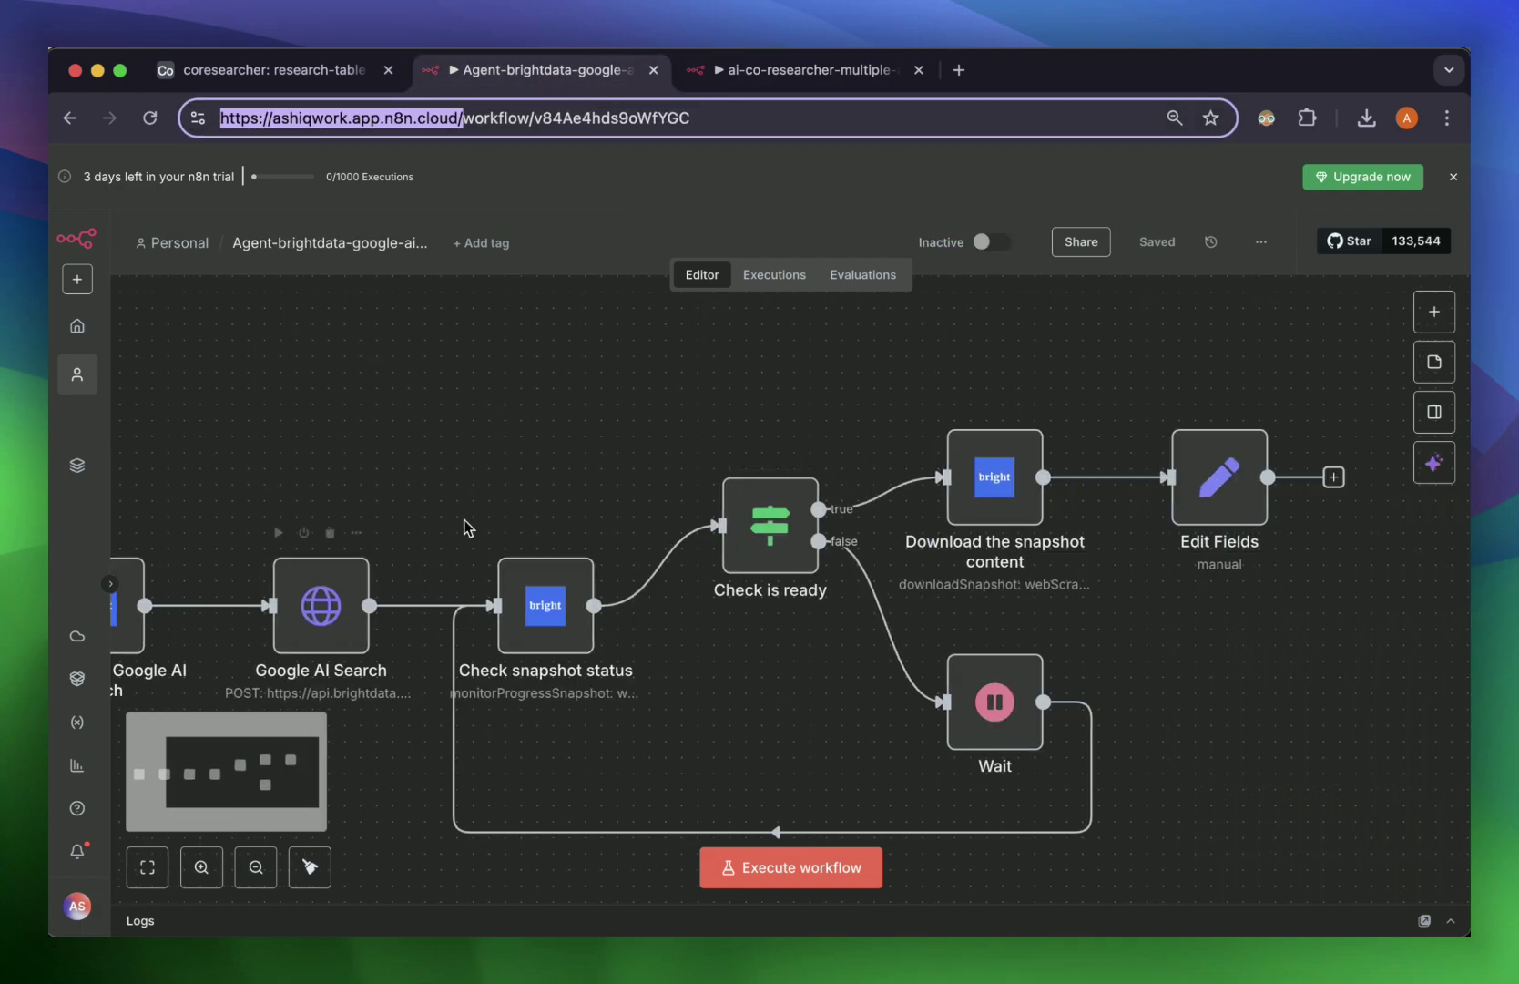
scroll(467, 528, "left", 8)
scroll(467, 529, "left", 5)
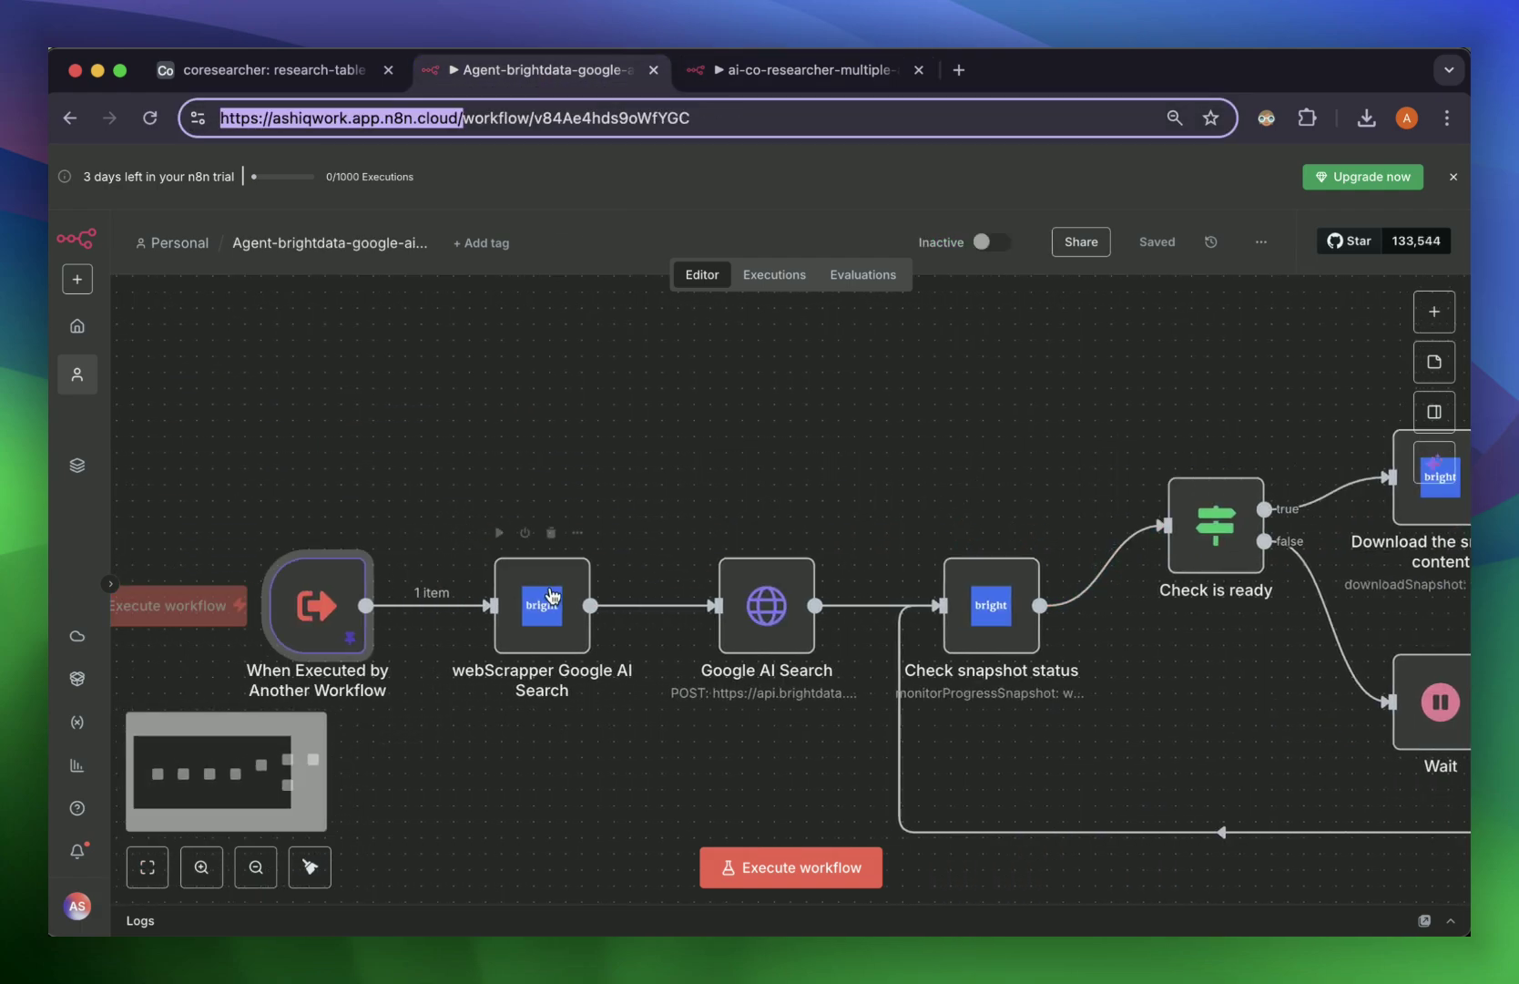
scroll(742, 654, "right", 6)
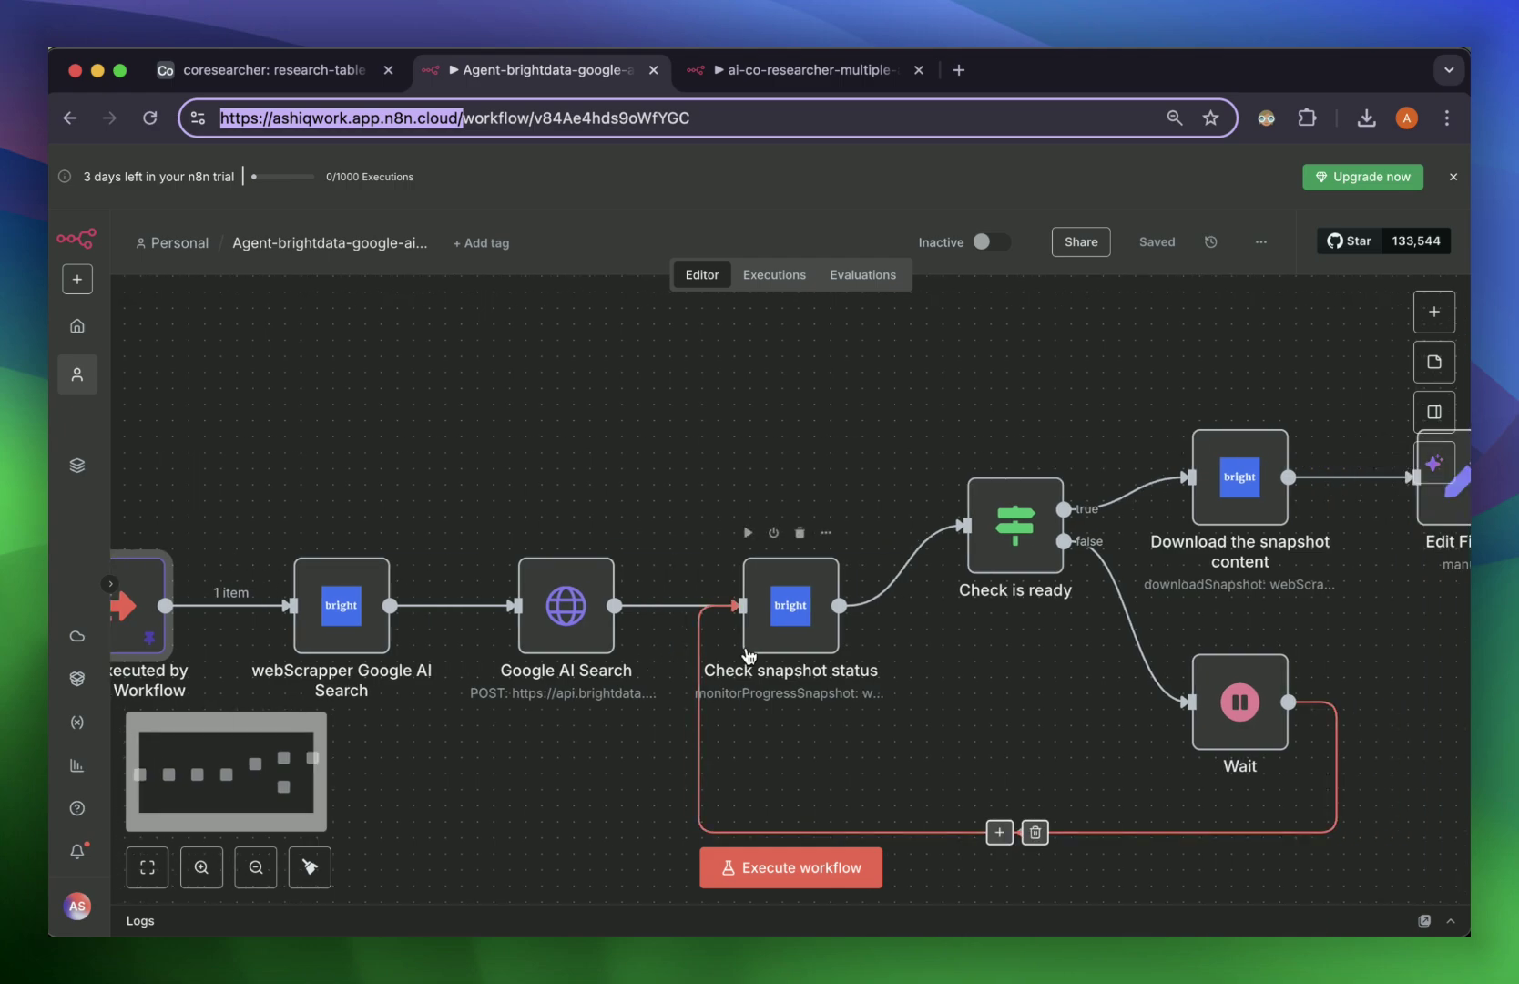
scroll(711, 649, "left", 7)
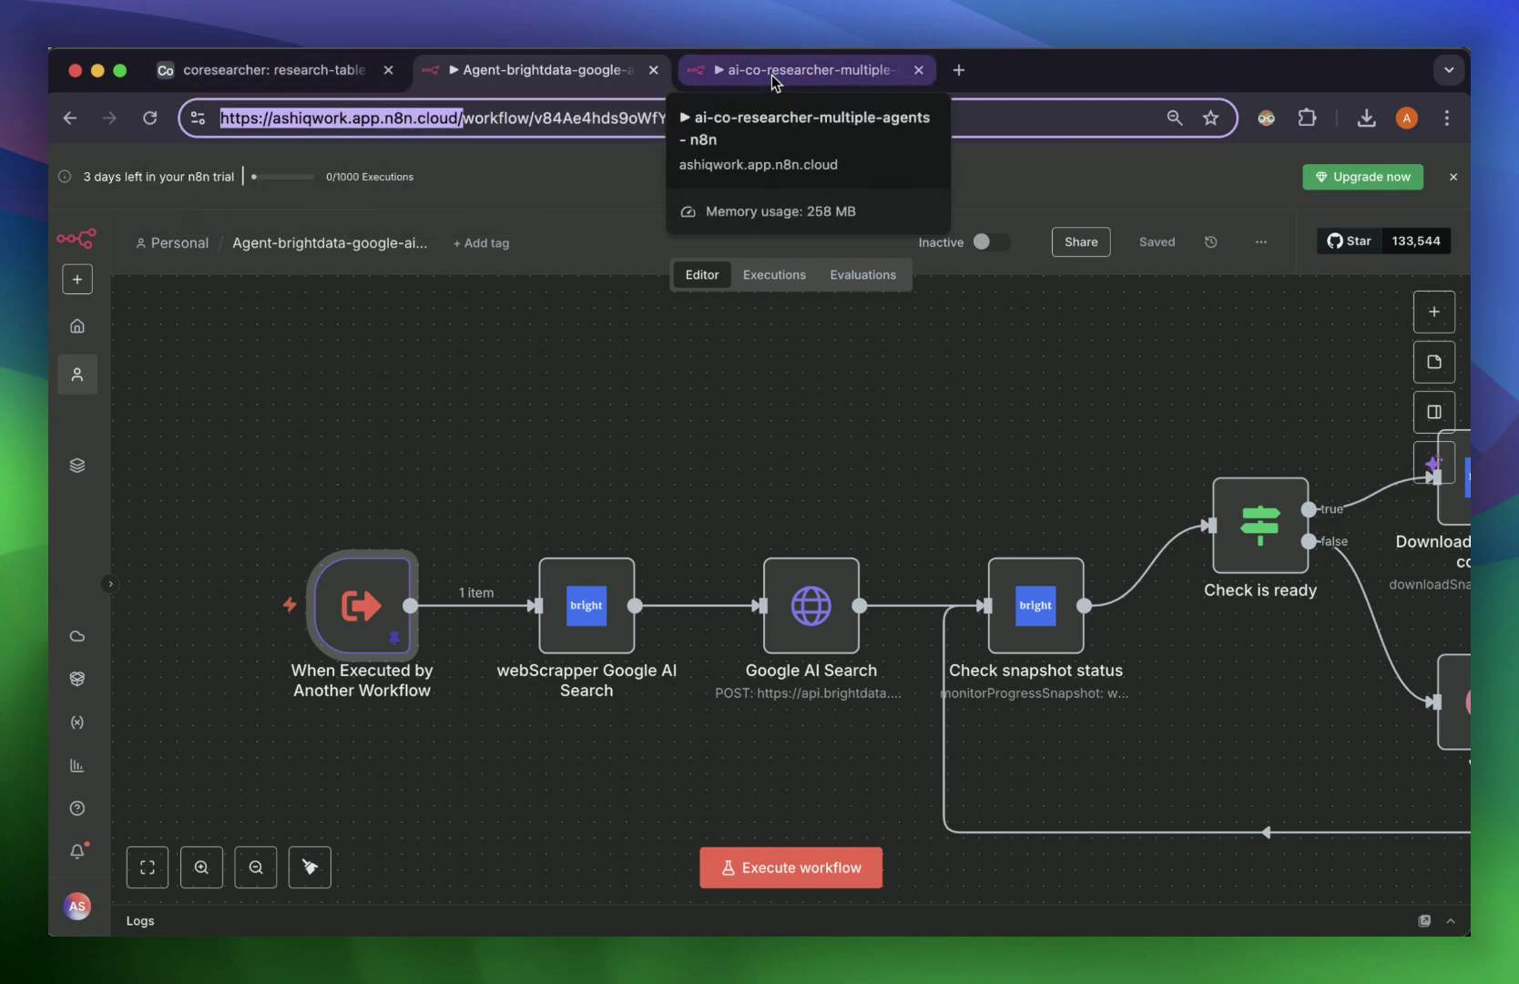
Step: Copy the CRISPR gene editing question from the untitled file in VS Code and return to n8n
key("super+Tab")
key("super+Tab")
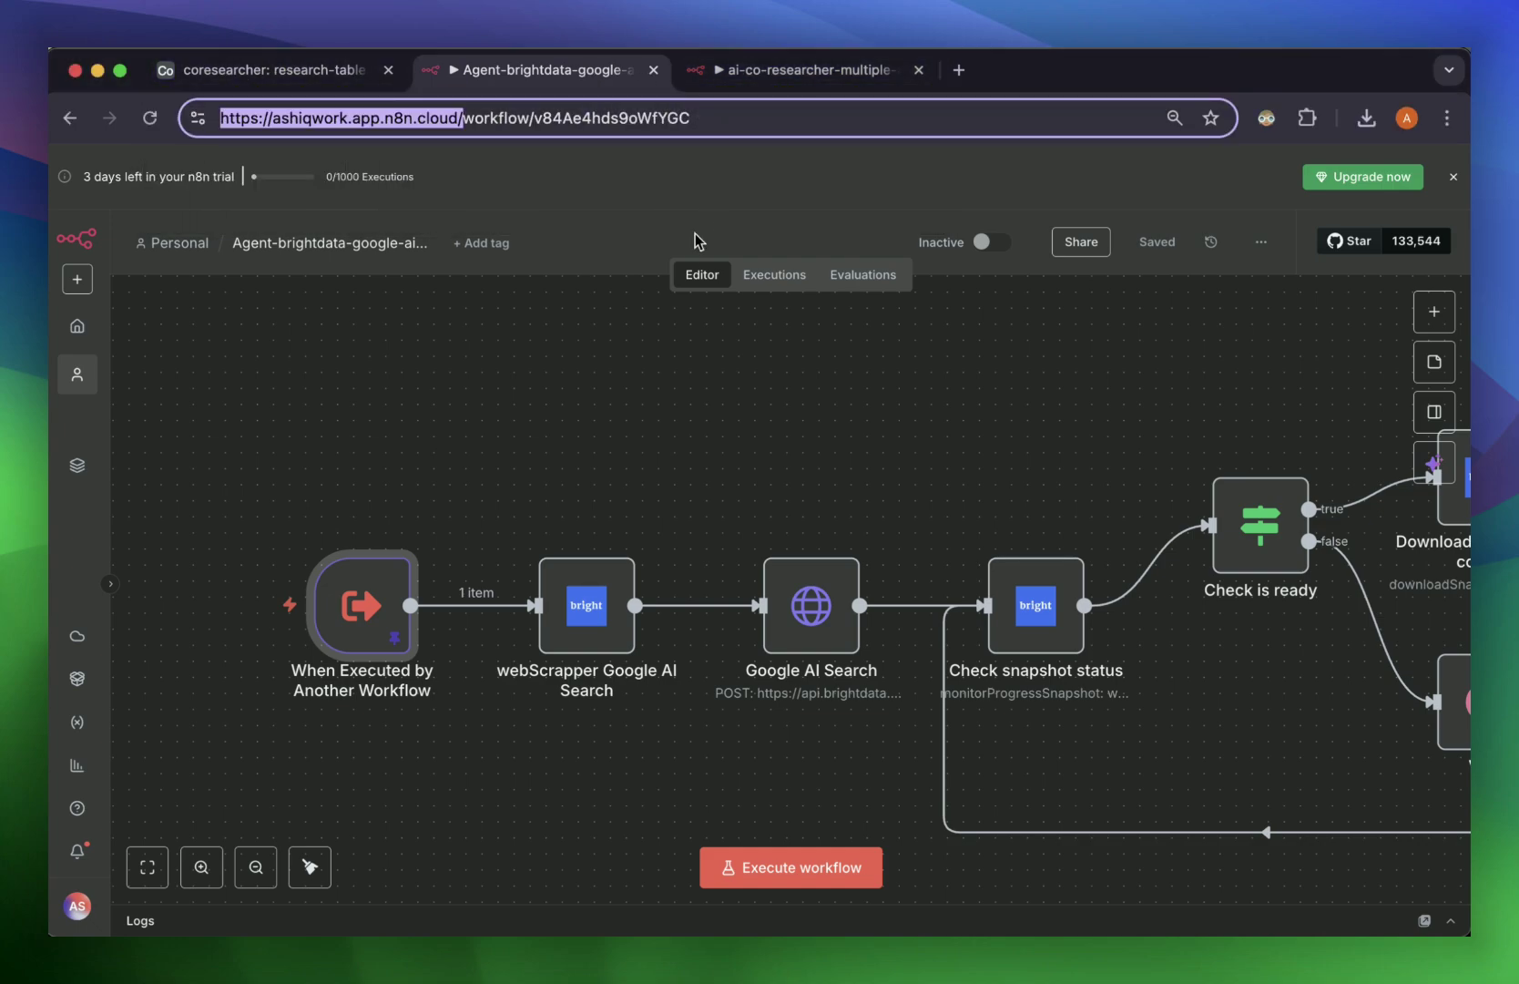
key("super+Tab")
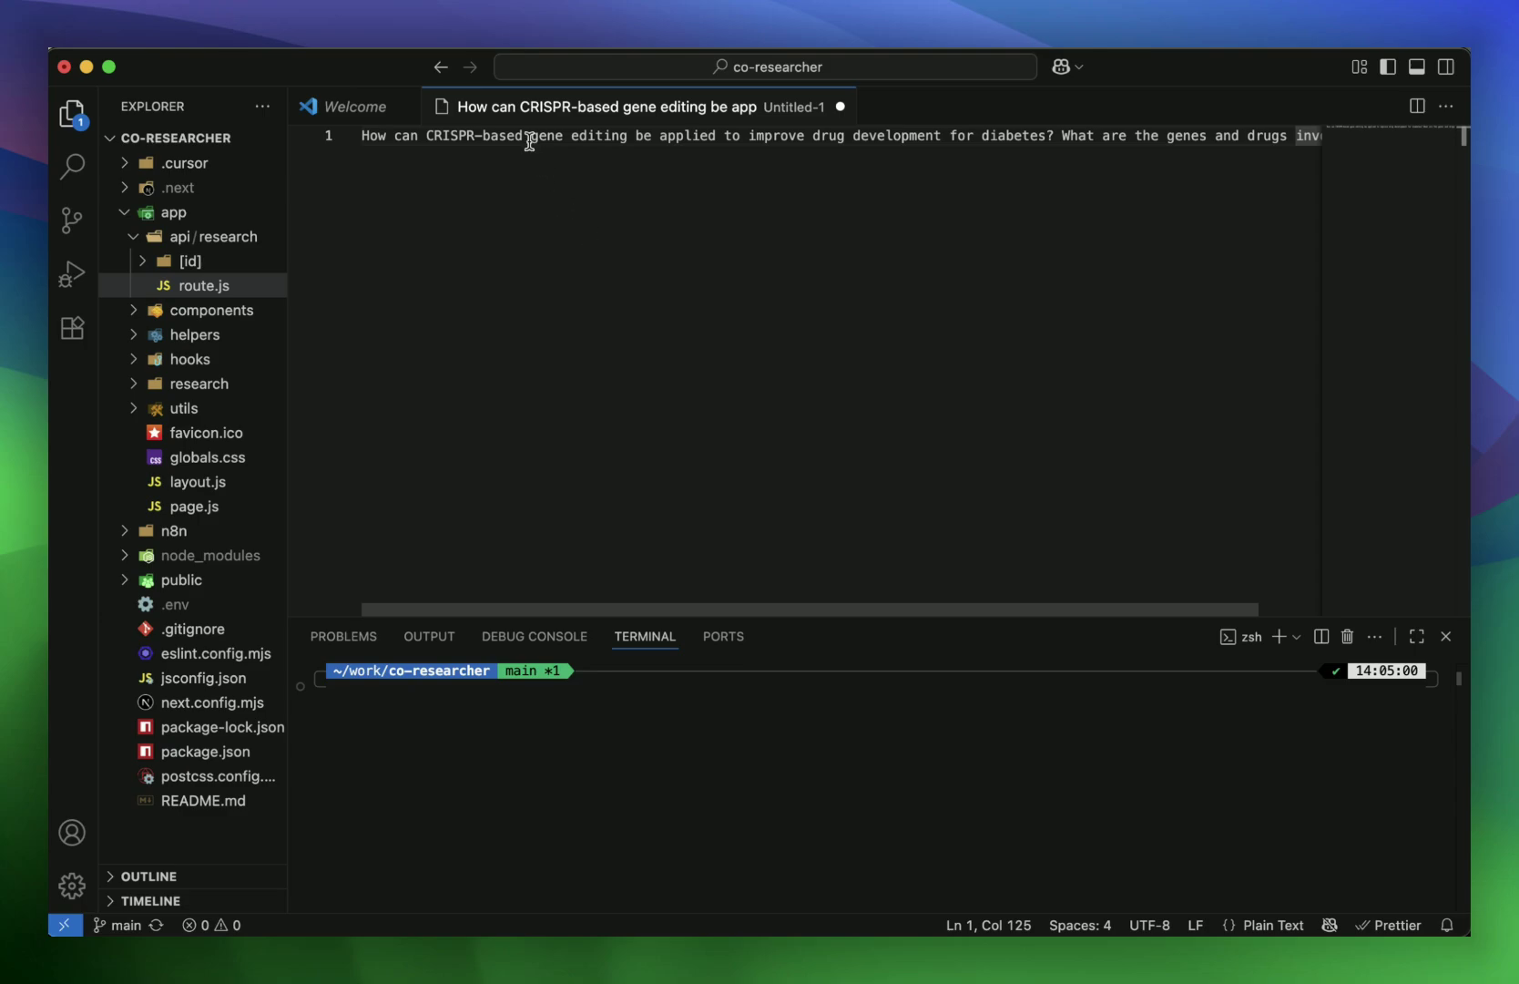
triple_click(529, 139)
key("super+Tab")
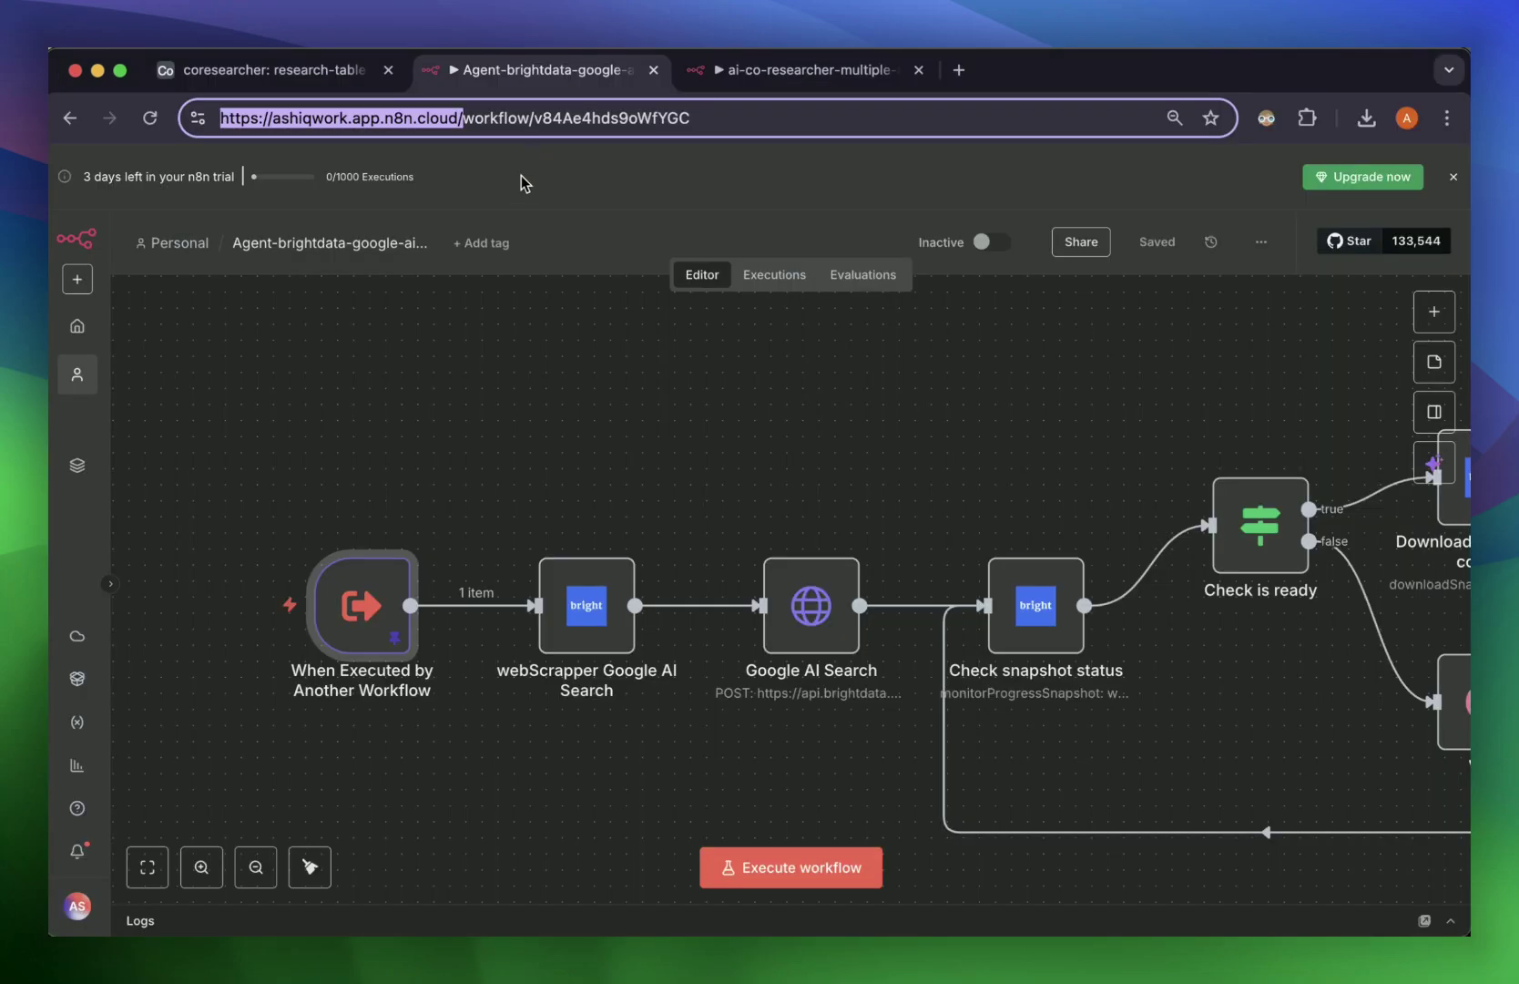
Step: Review the multi-agent workflow from the Webhook through the Is Valid Research and If nodes to both researcher branches
left_click(740, 71)
scroll(533, 551, "left", 10)
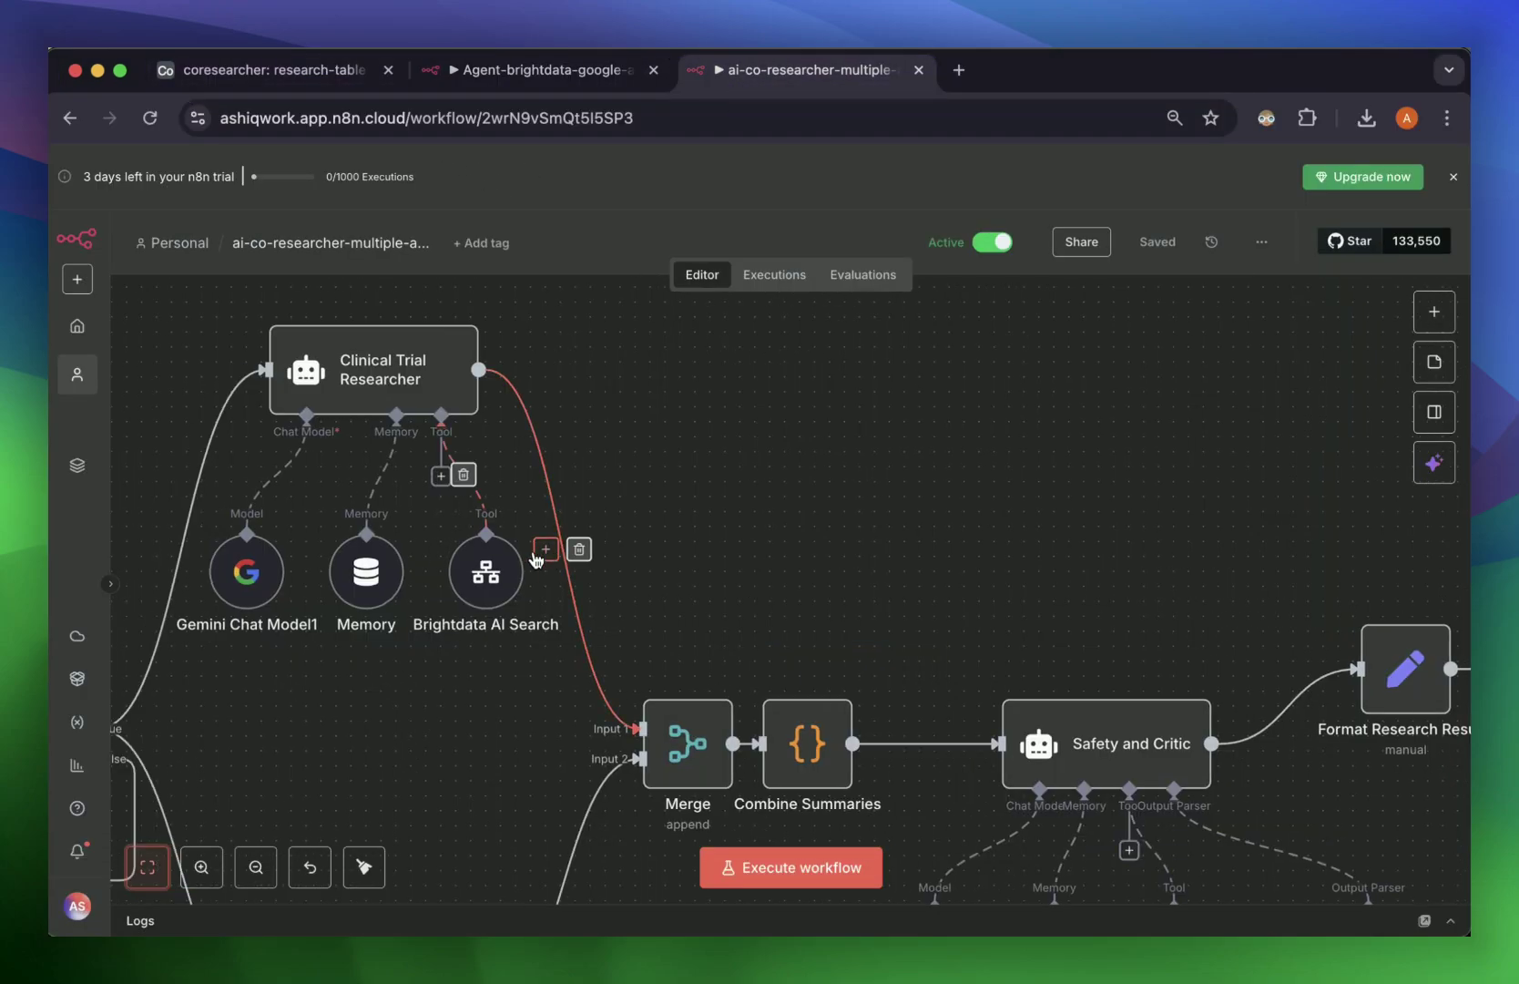
scroll(461, 603, "left", 8)
scroll(522, 603, "down", 4)
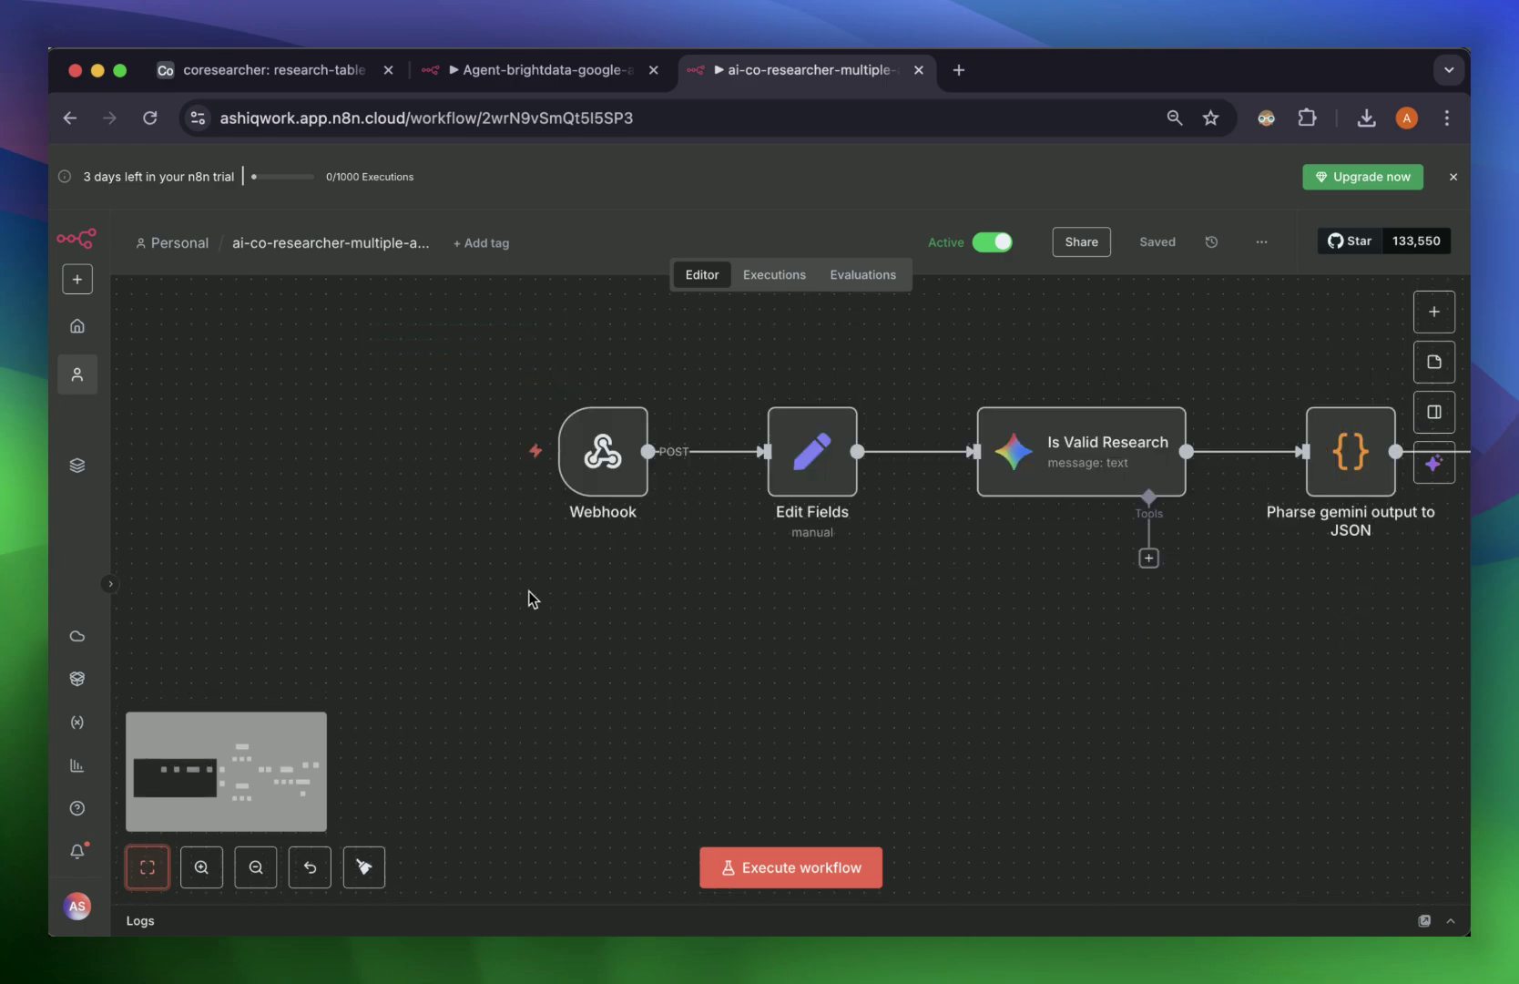
scroll(756, 634, "down", 1)
scroll(754, 634, "up", 1)
scroll(754, 634, "right", 5)
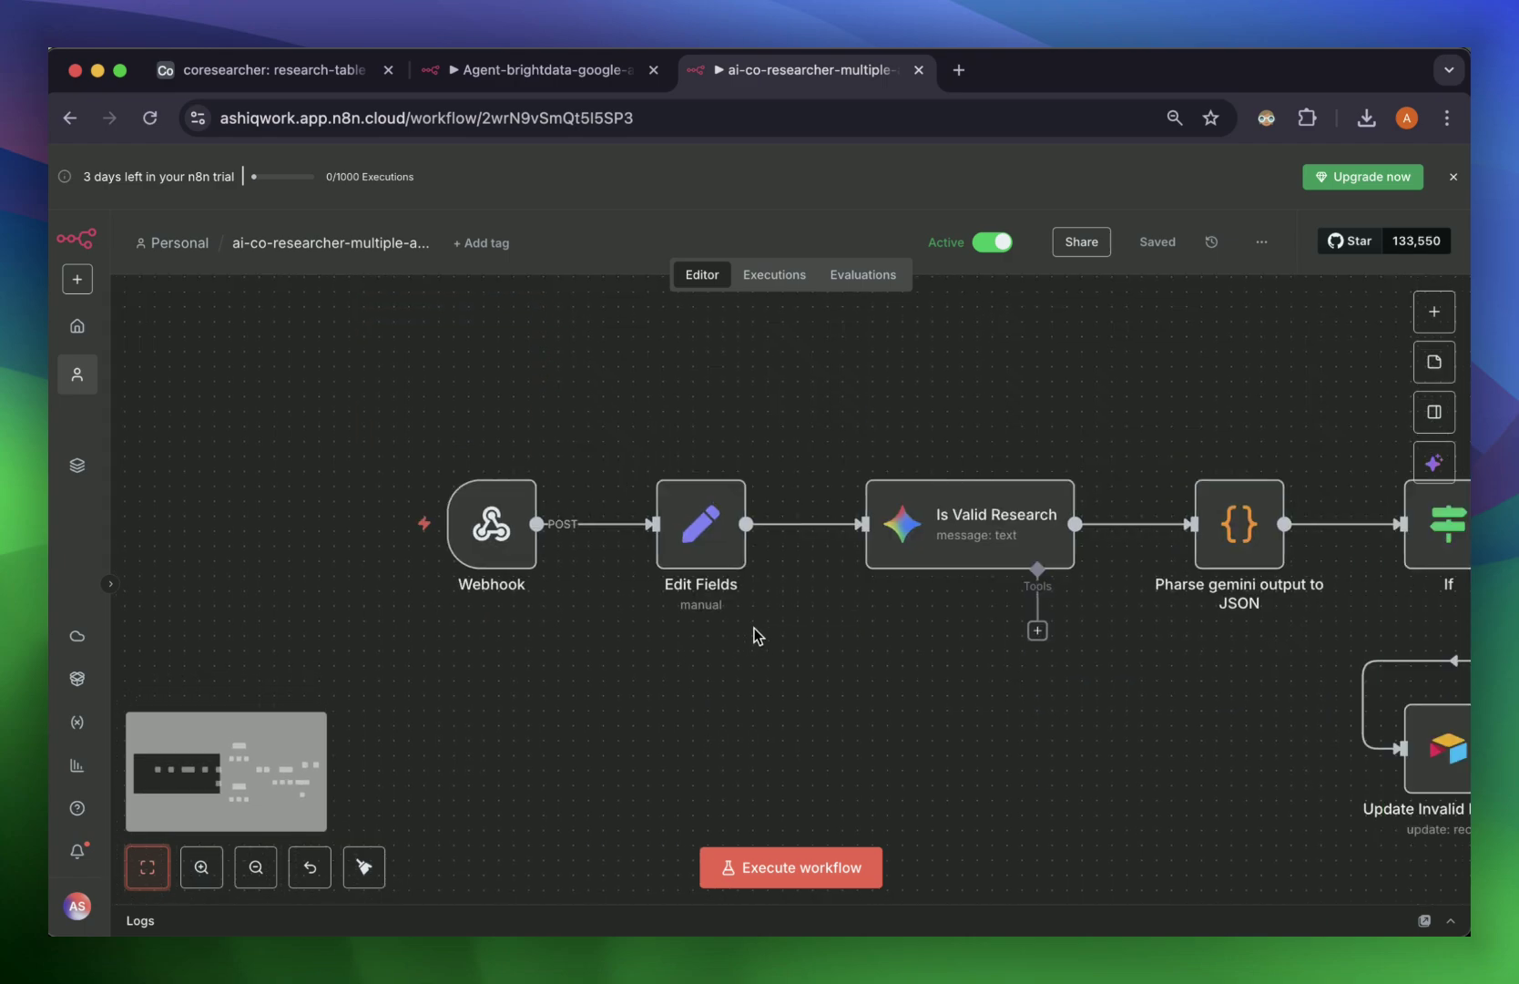
scroll(754, 634, "right", 5)
scroll(848, 609, "down", 1)
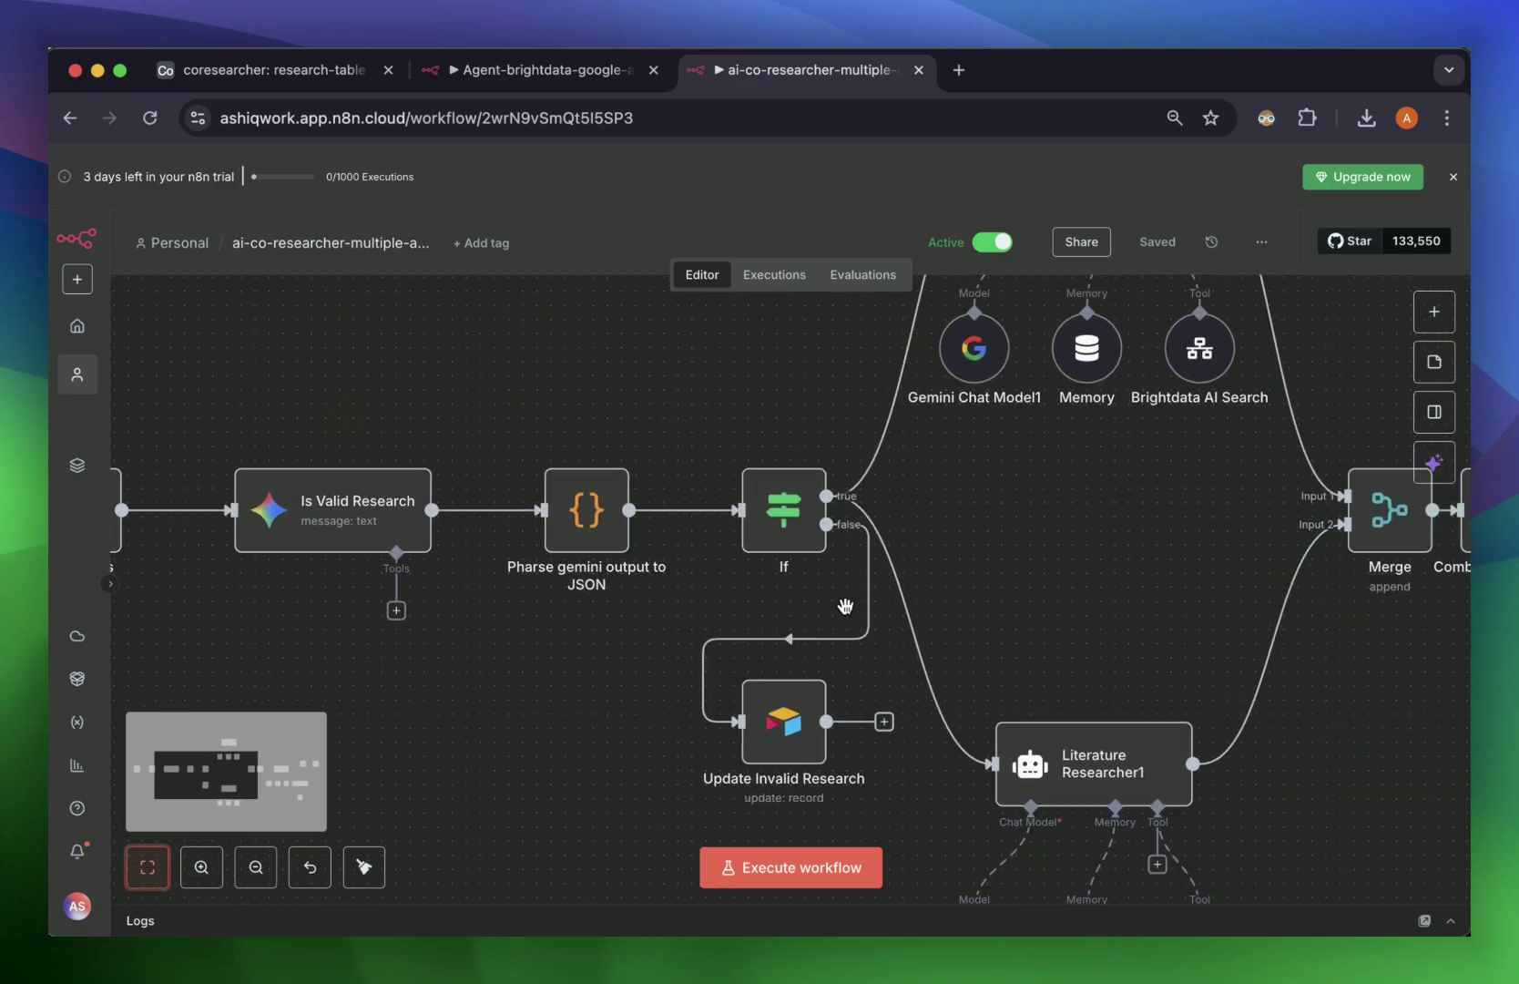
scroll(845, 606, "down", 3)
scroll(847, 613, "down", 1)
scroll(848, 613, "right", 5)
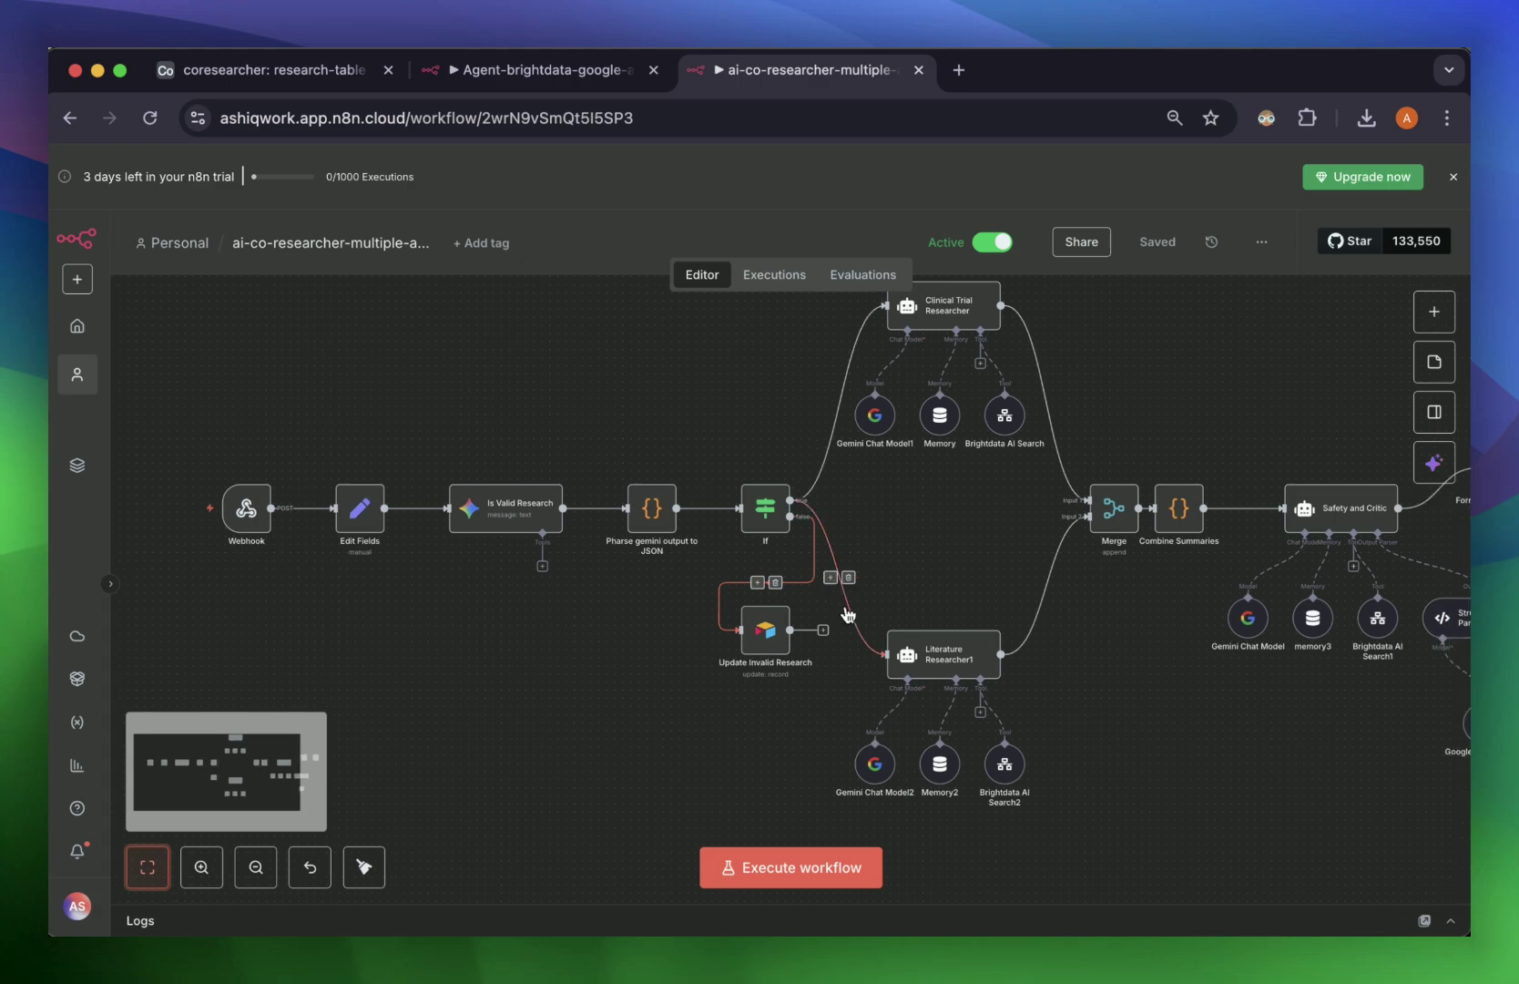
Step: Start a test execution of the ai-co-researcher-multiple-agents workflow
scroll(847, 612, "left", 4)
scroll(847, 612, "left", 3)
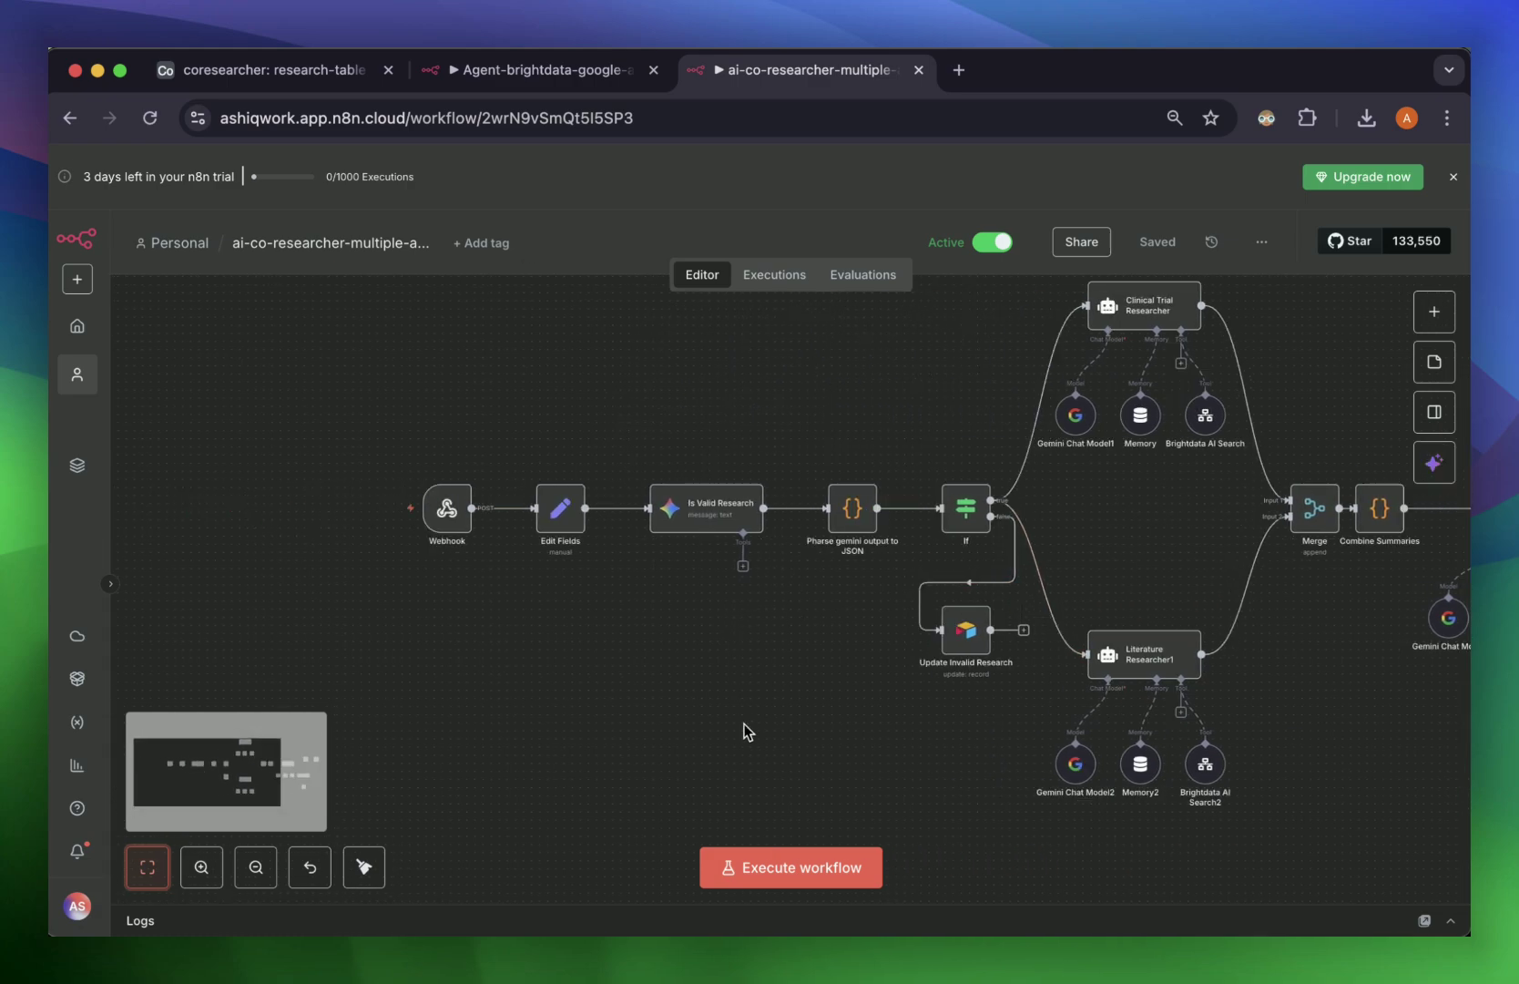
left_click(773, 873)
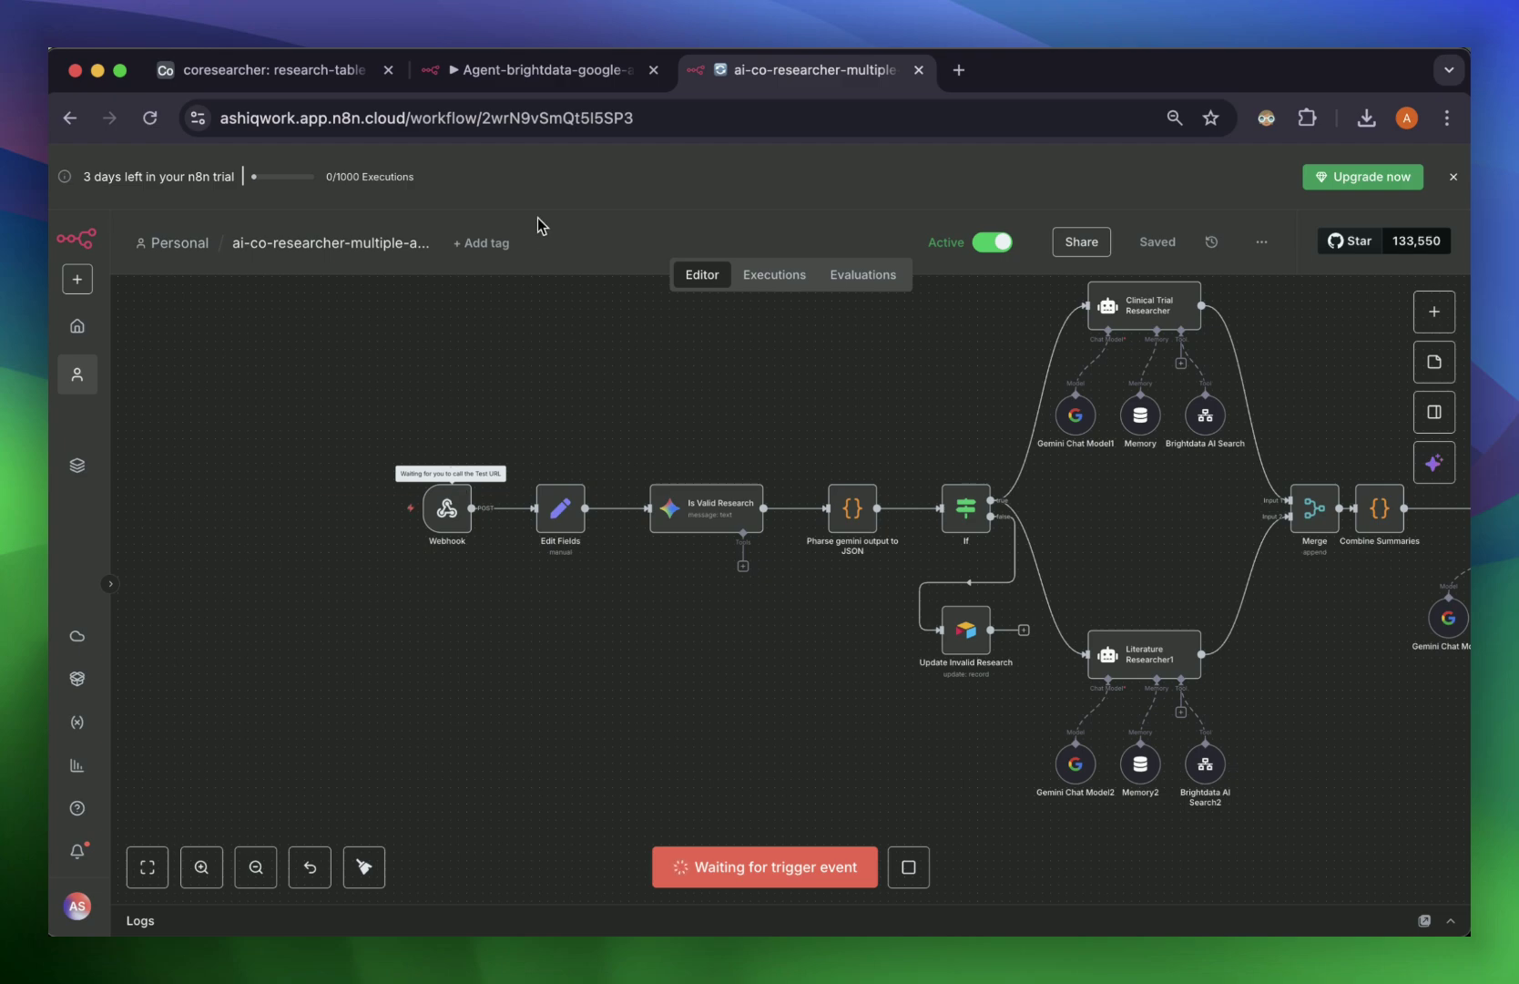
Step: Switch to the Co-Researcher web app and start research on the copied question about CRISPR-based gene editing, diabetes drug development and the genes and drugs involved
key("super+Tab")
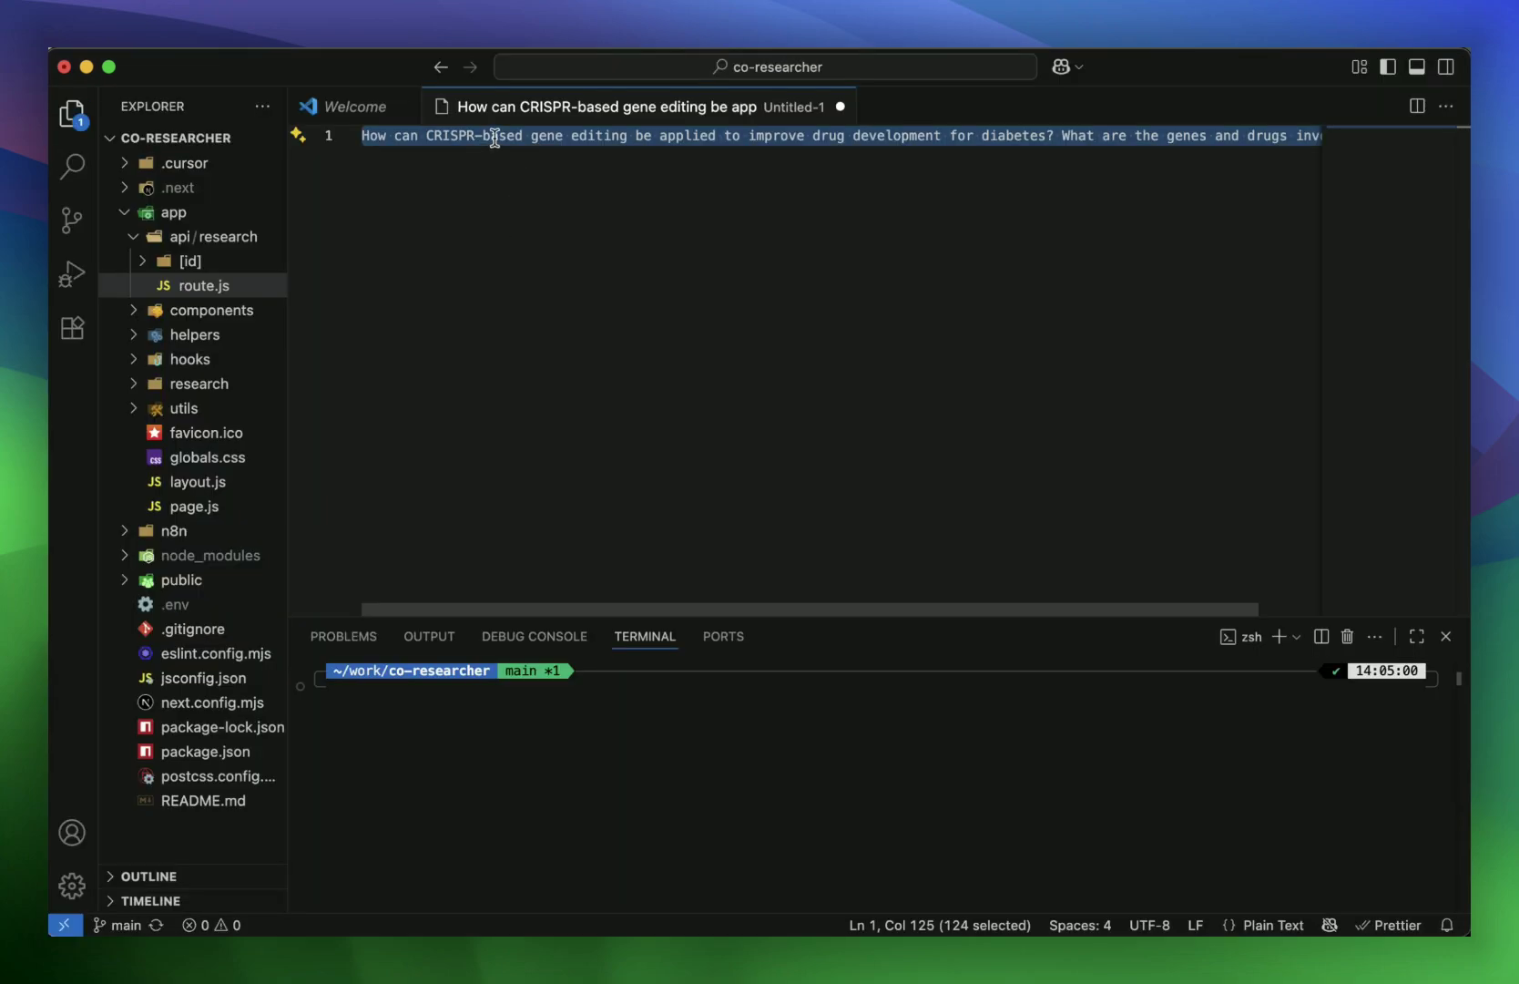
key("super+Tab")
key("super+Tab")
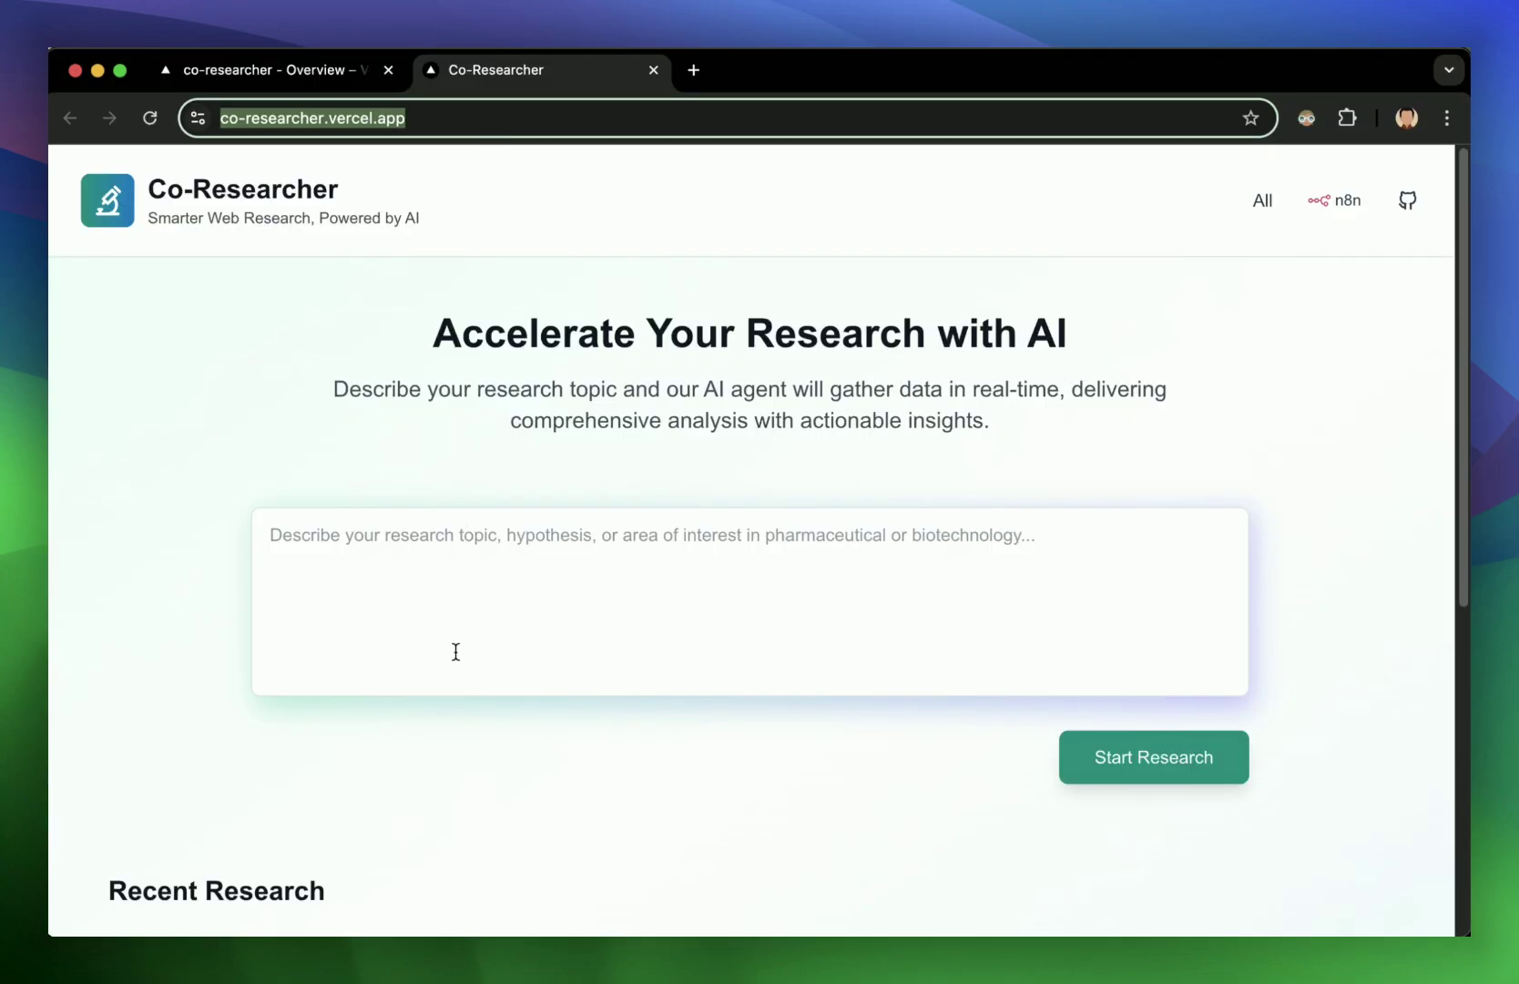
left_click(460, 601)
type("How can CRISPR-based gene editing be applied to improve drug development for diabetes? What are the genes and drugs involved")
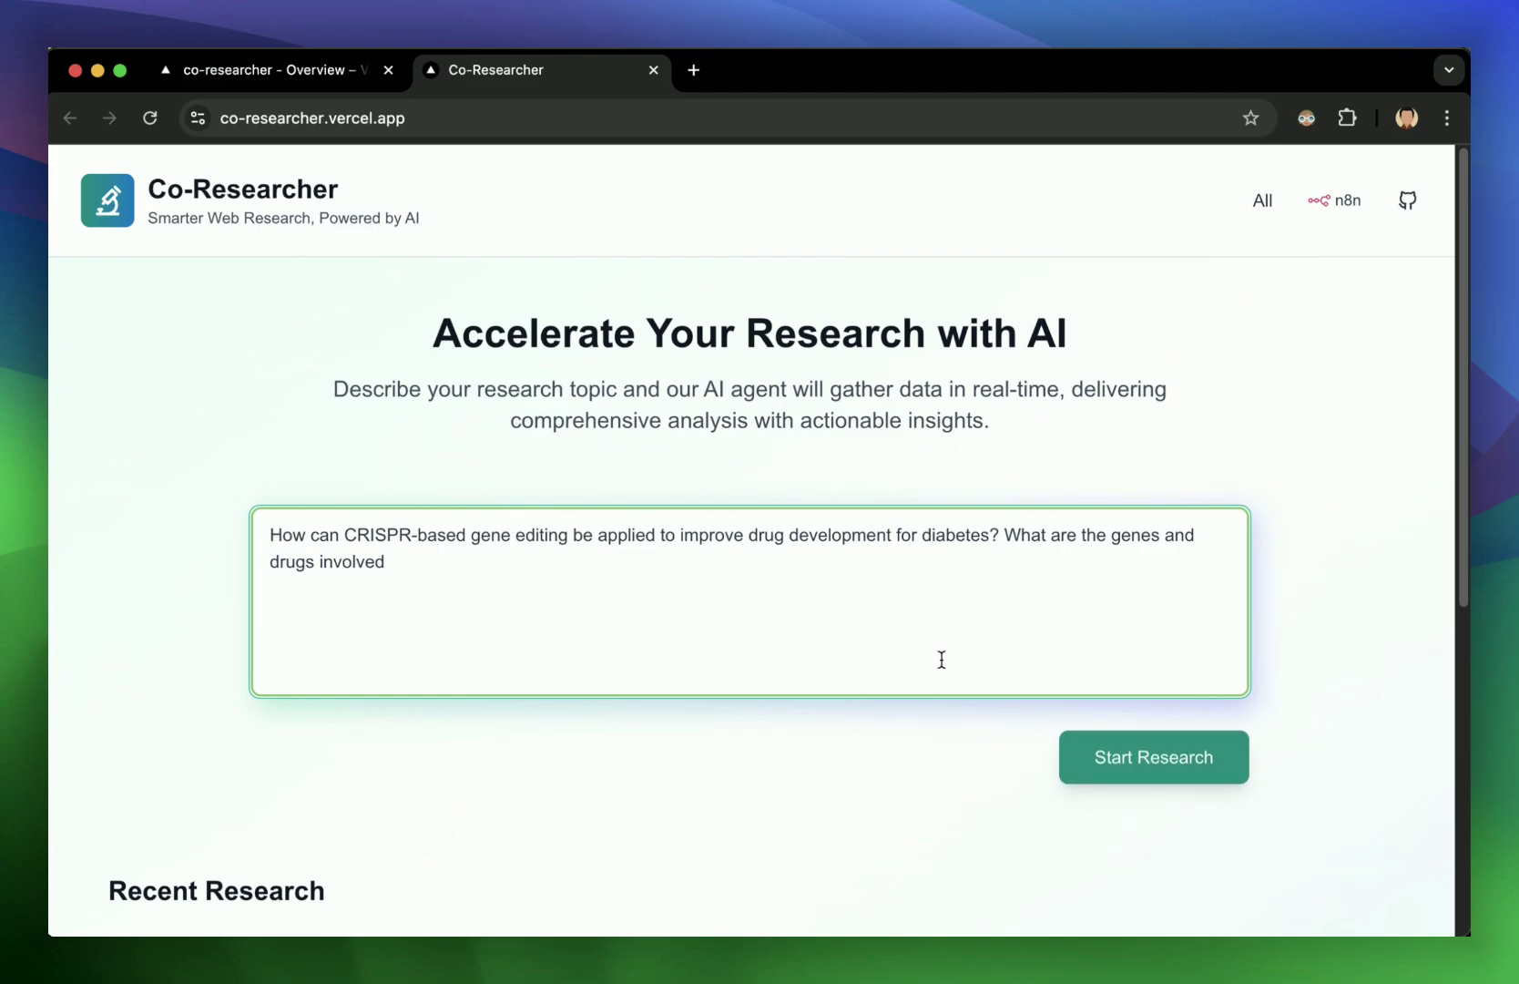
left_click(1114, 759)
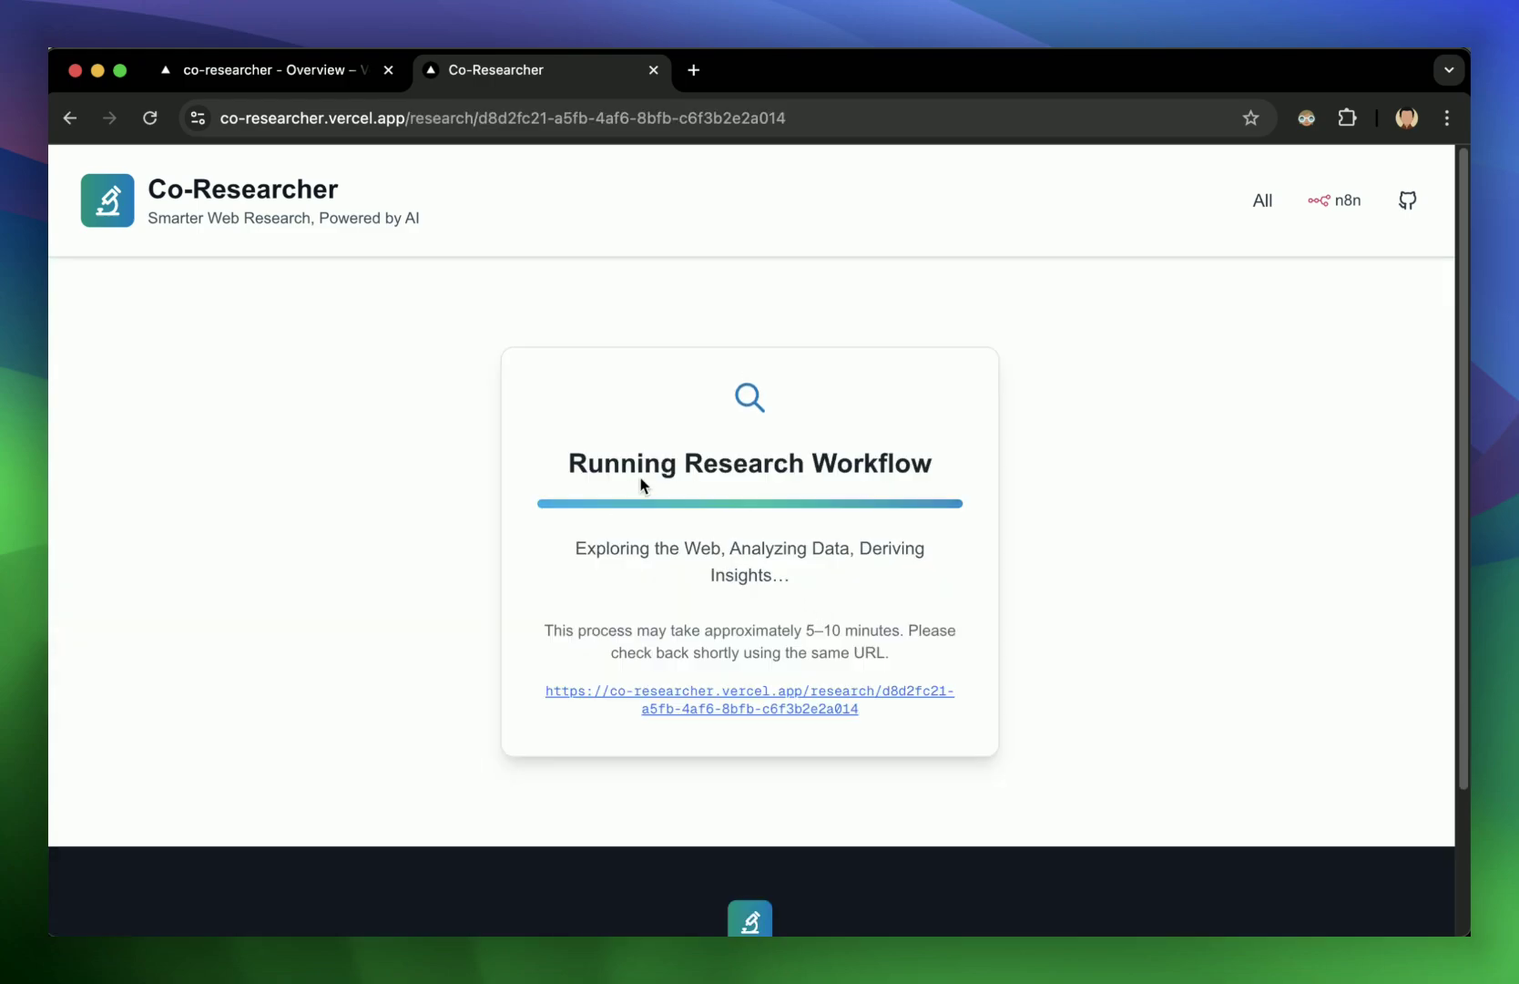
Step: Return to the n8n multi-agent workflow and examine the execution progress of its nodes
key("super+Tab")
key("super+Tab")
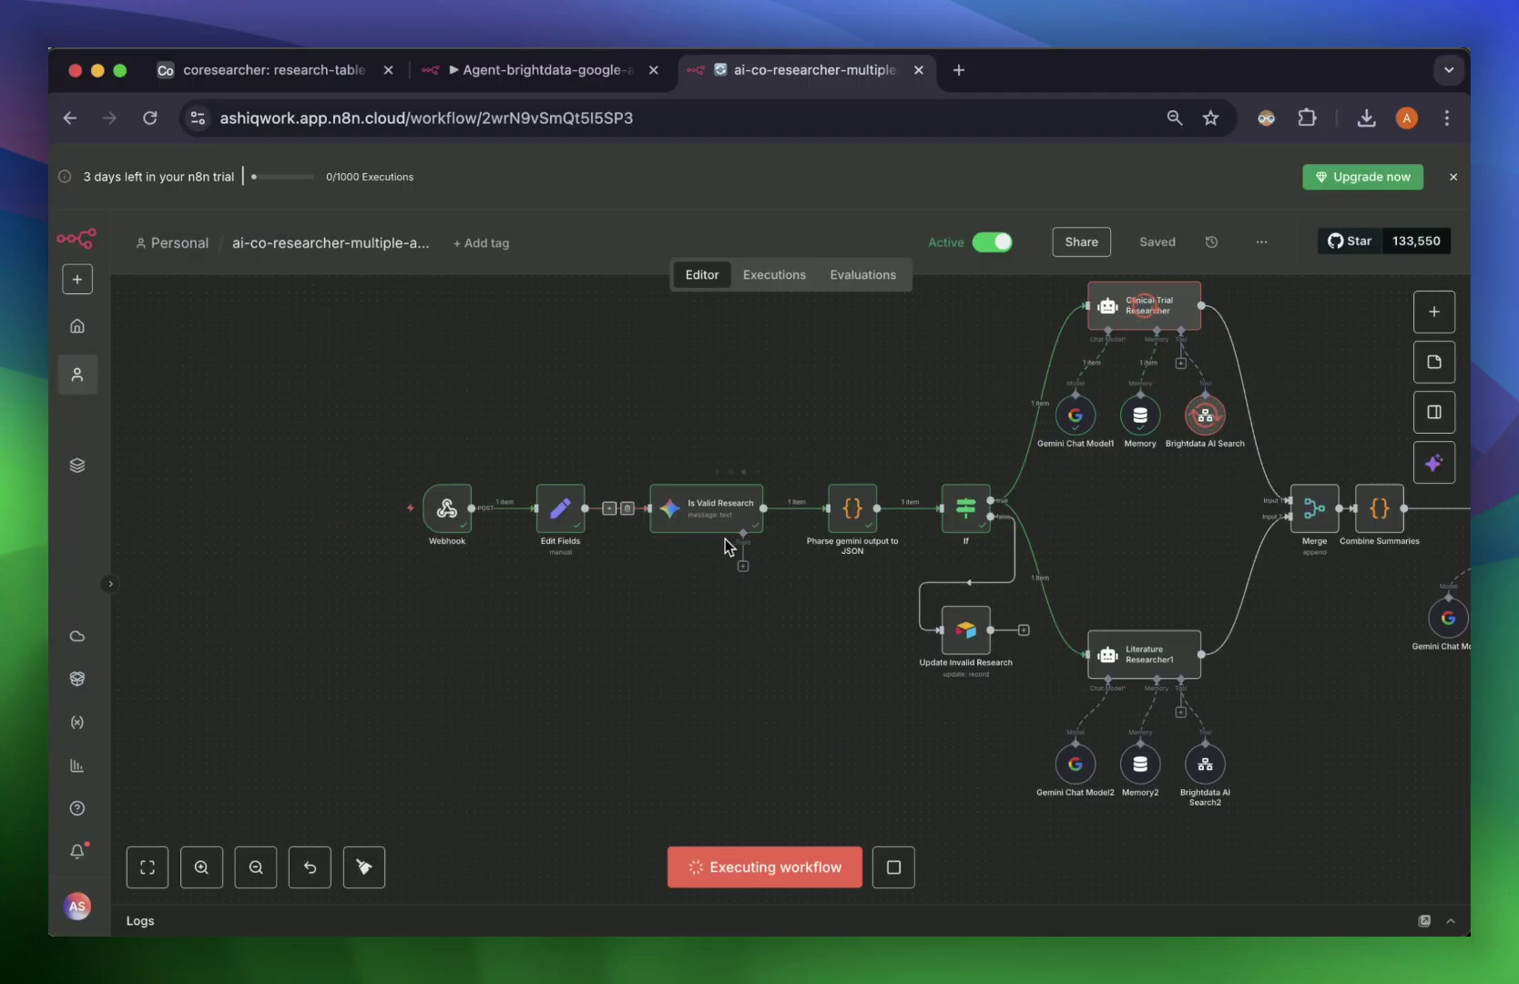
scroll(462, 473, "right", 3)
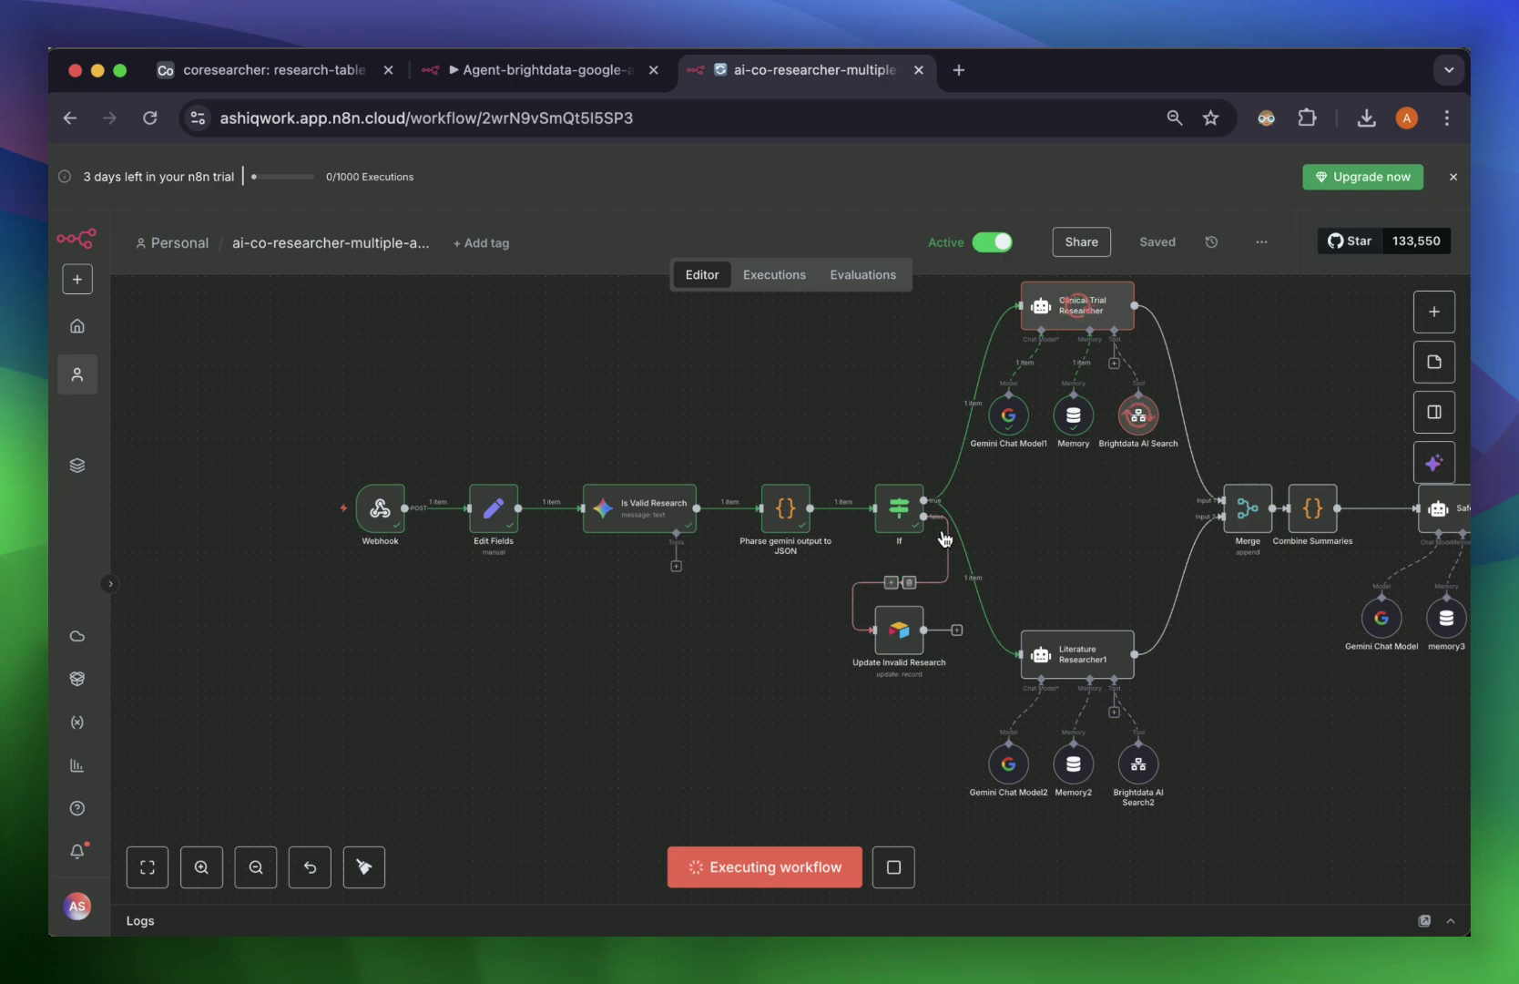
scroll(1074, 419, "up", 1)
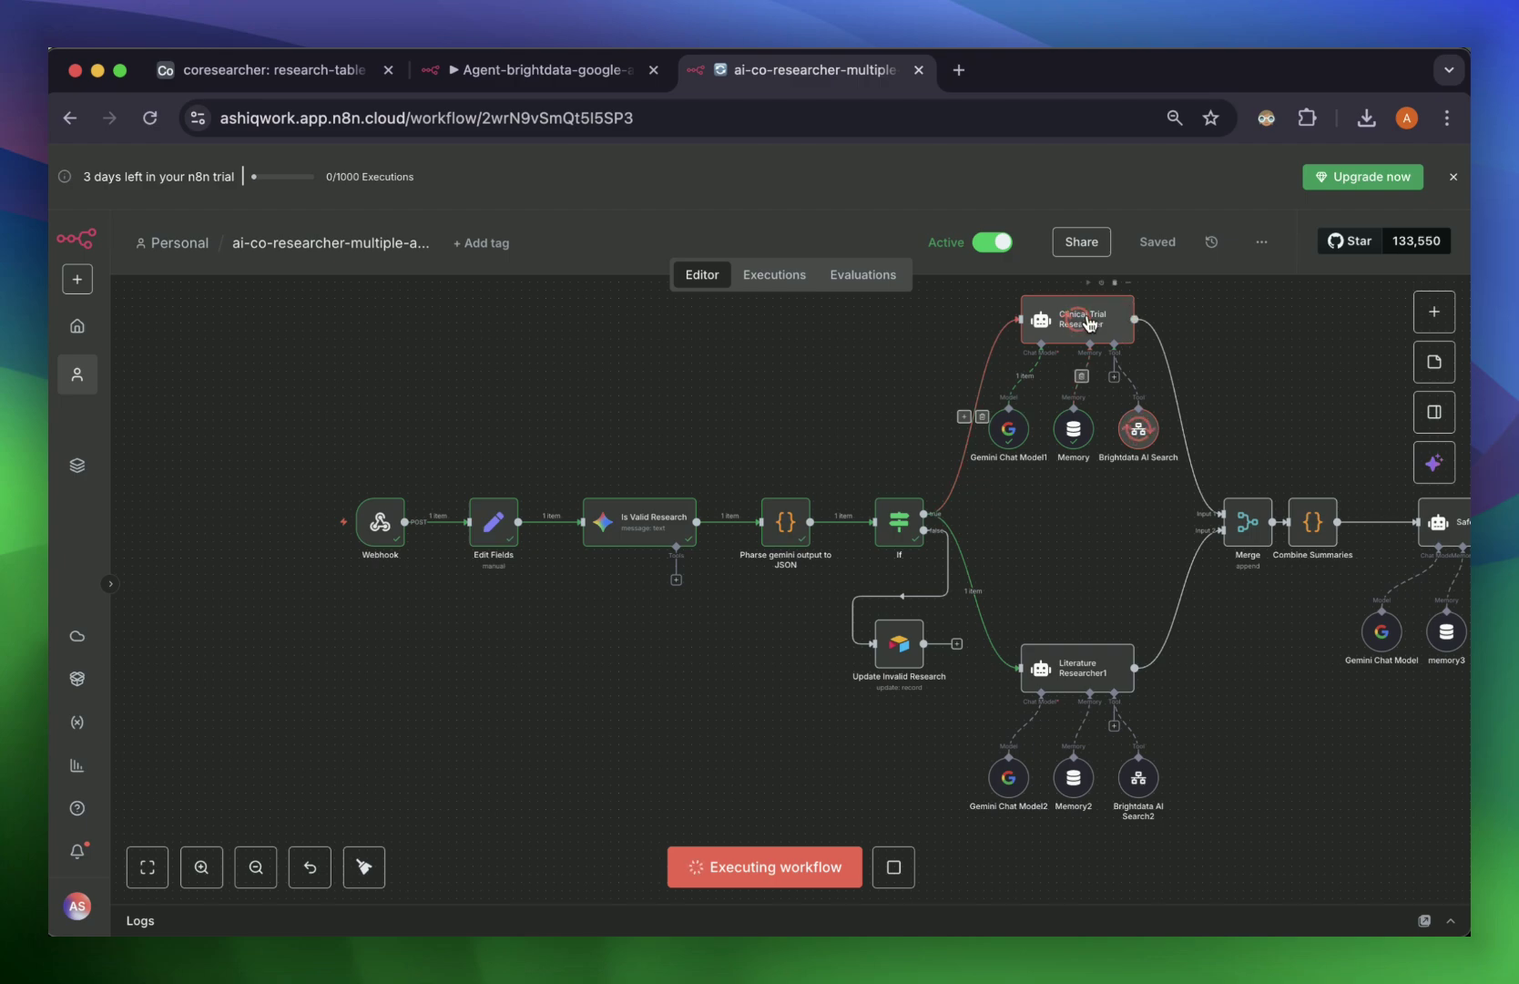
Step: Open the execution logs and view the Brightdata AI Search entry under Clinical Trial Researcher
left_click(179, 927)
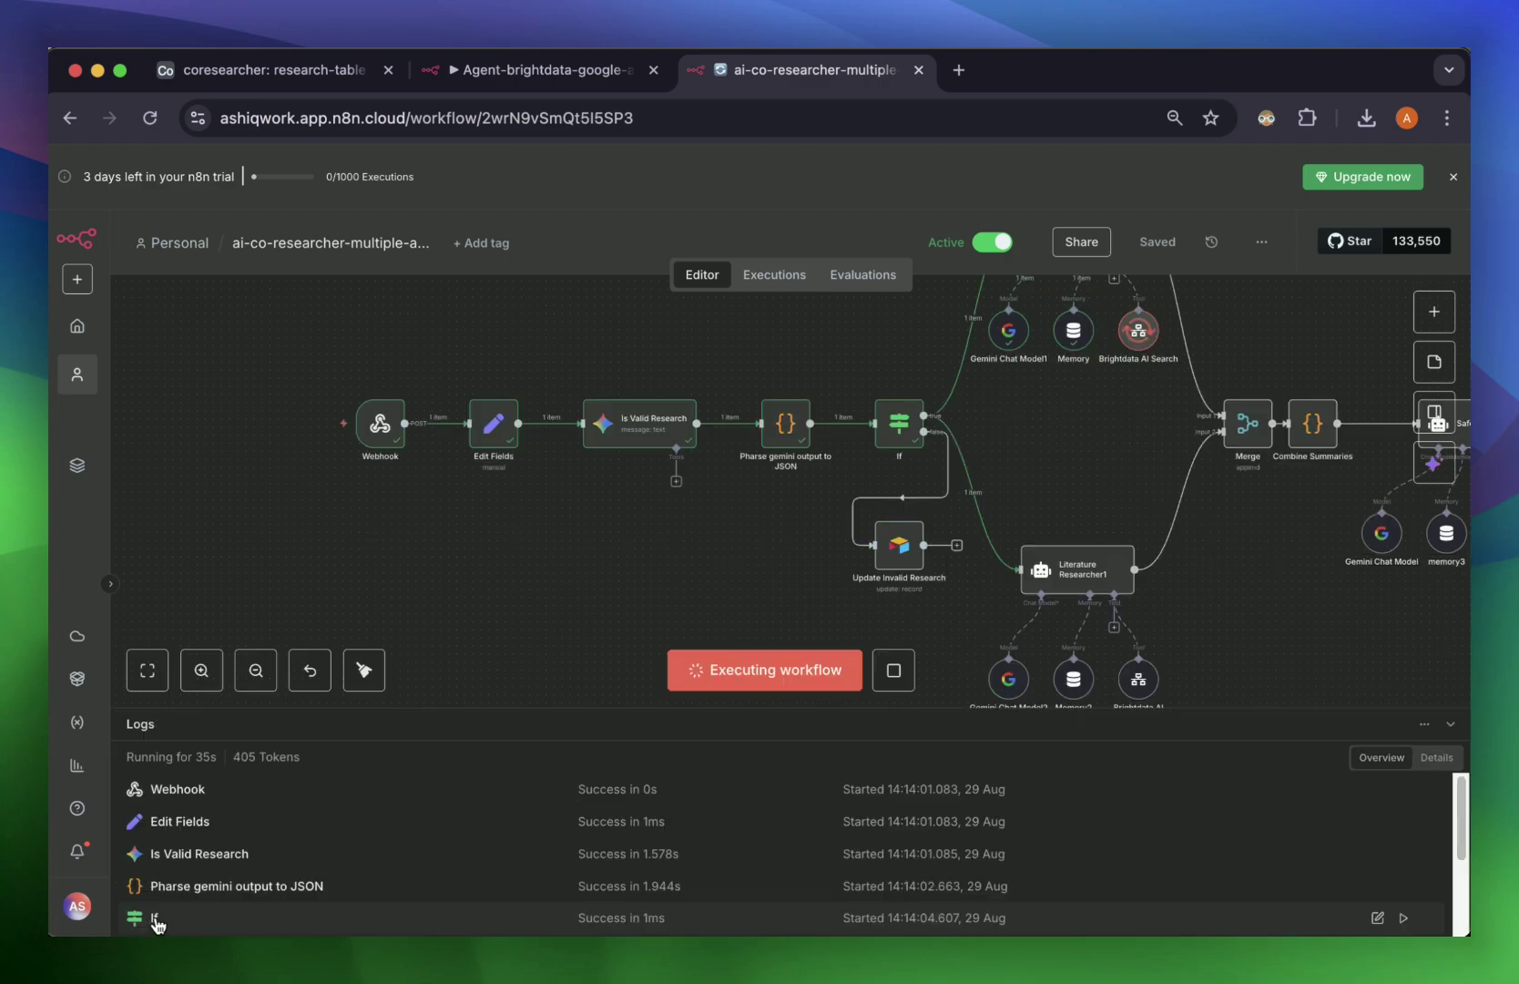
scroll(196, 875, "down", 4)
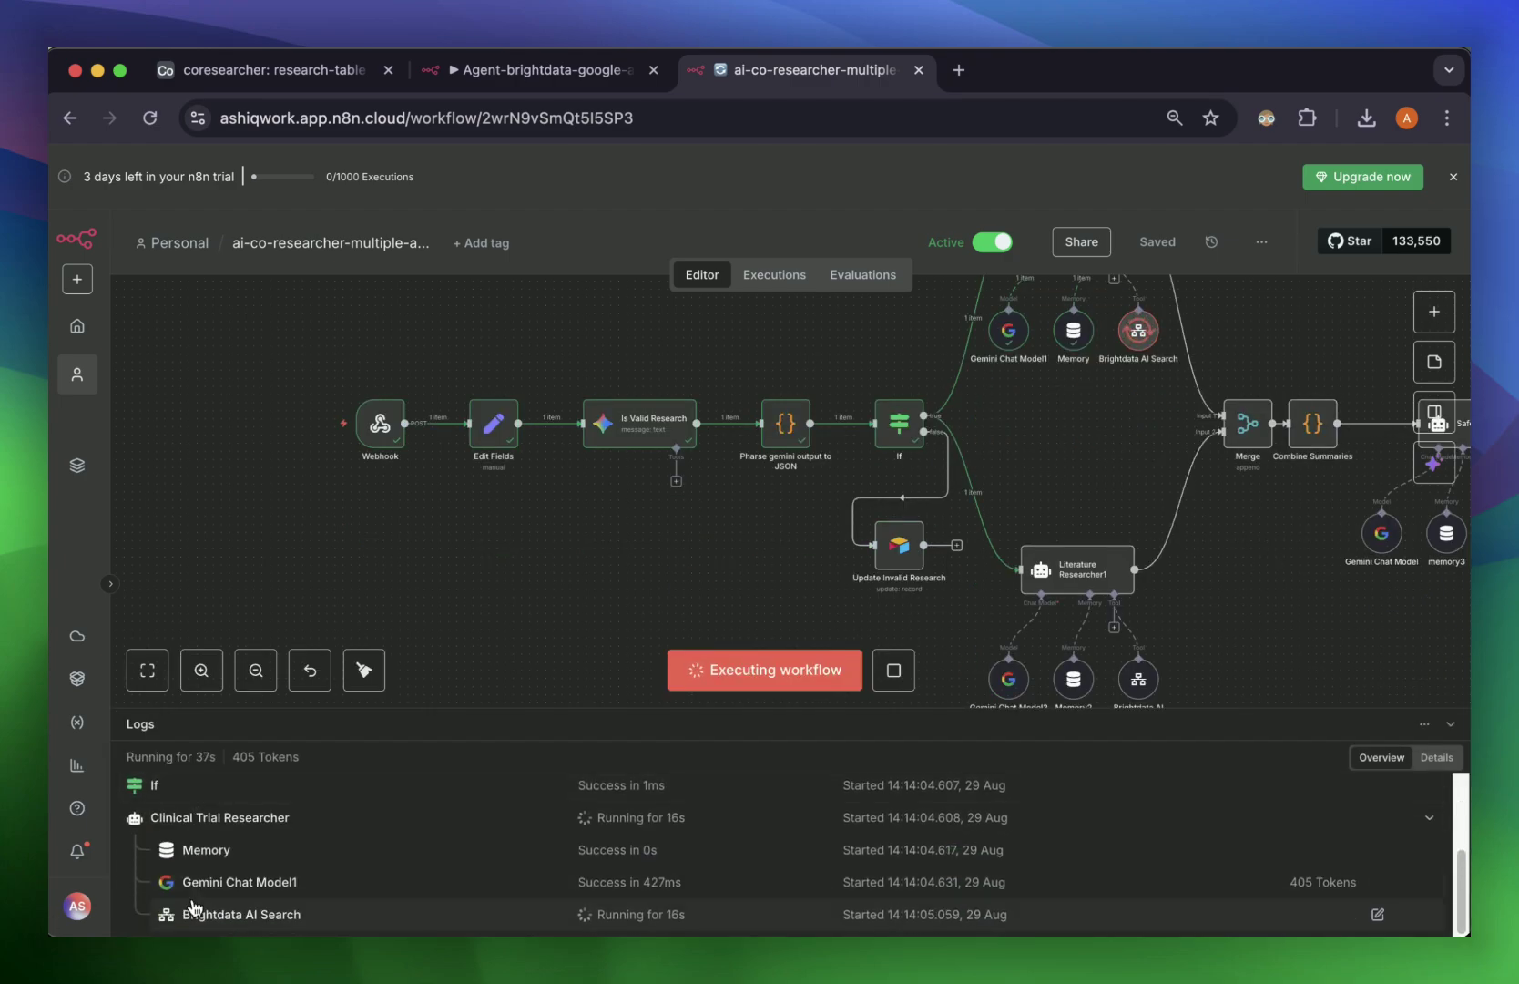
left_click(210, 882)
left_click(210, 913)
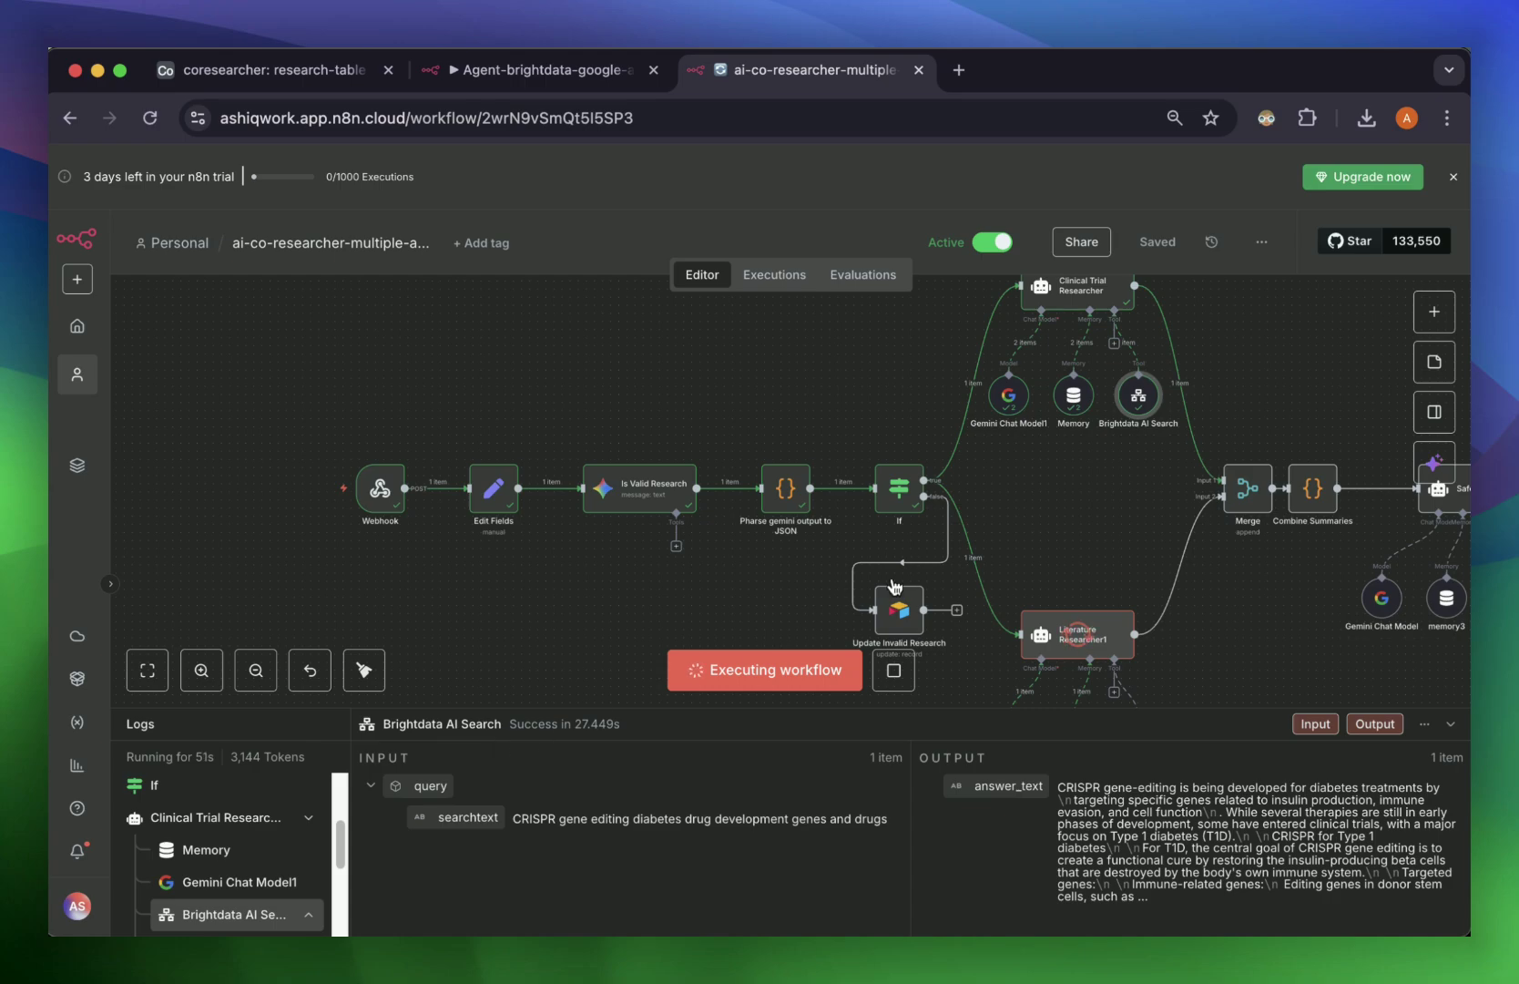
Step: Follow the workflow execution from the Clinical Trial Researcher branch to Literature Researcher1 and its Brightdata AI Search2 tool
scroll(1104, 483, "up", 2)
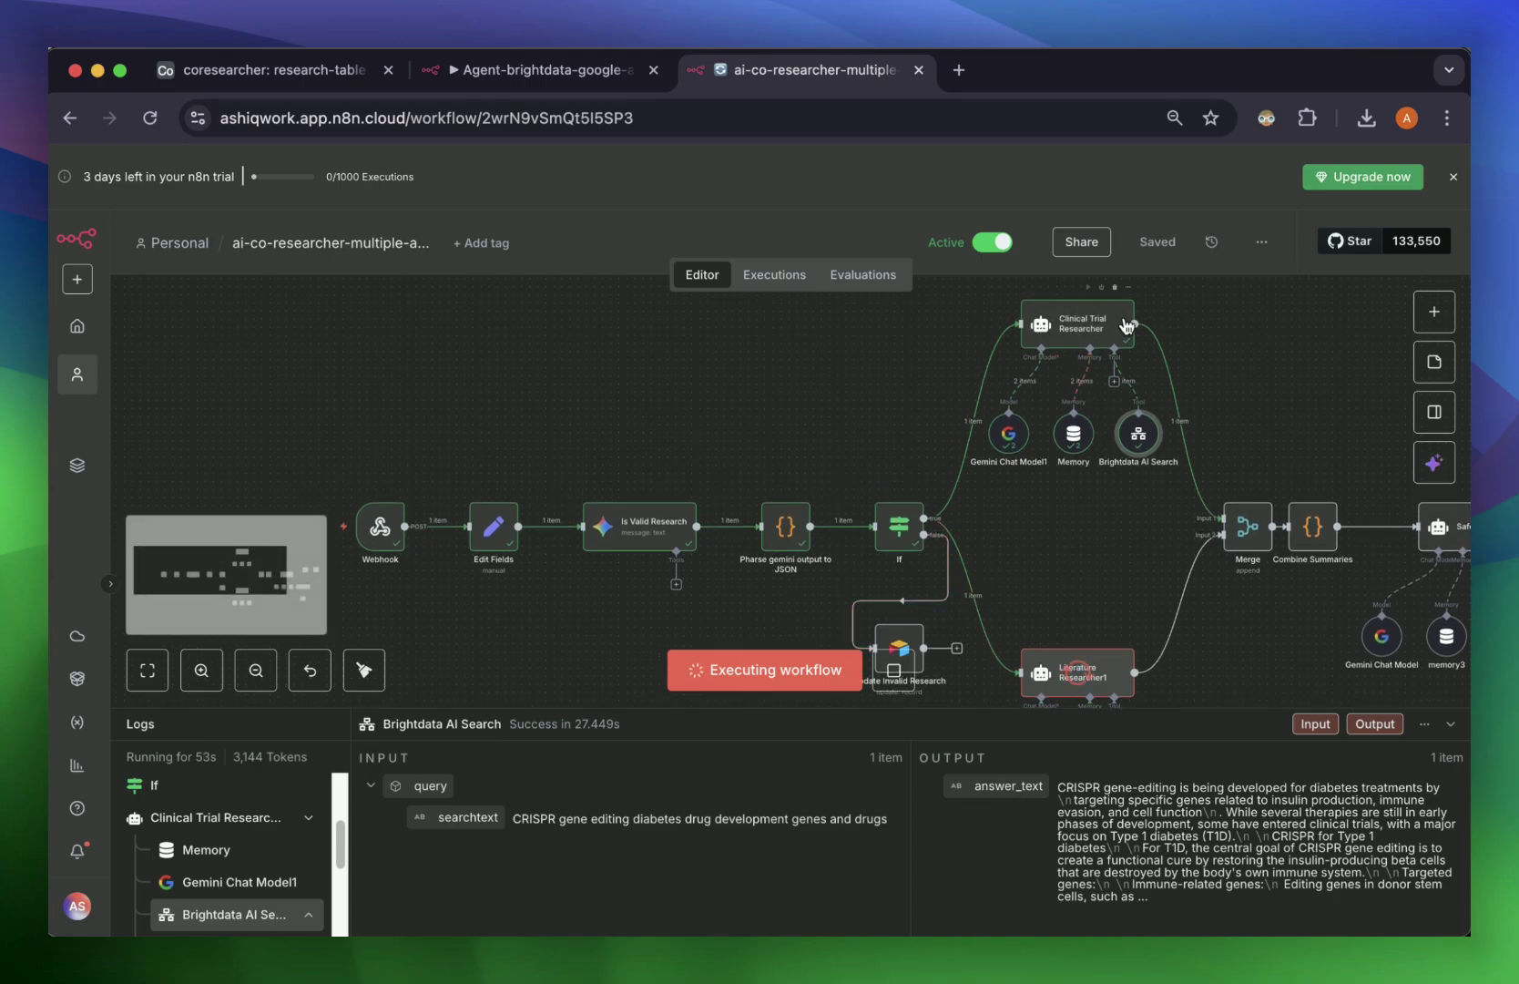
scroll(1056, 463, "right", 3)
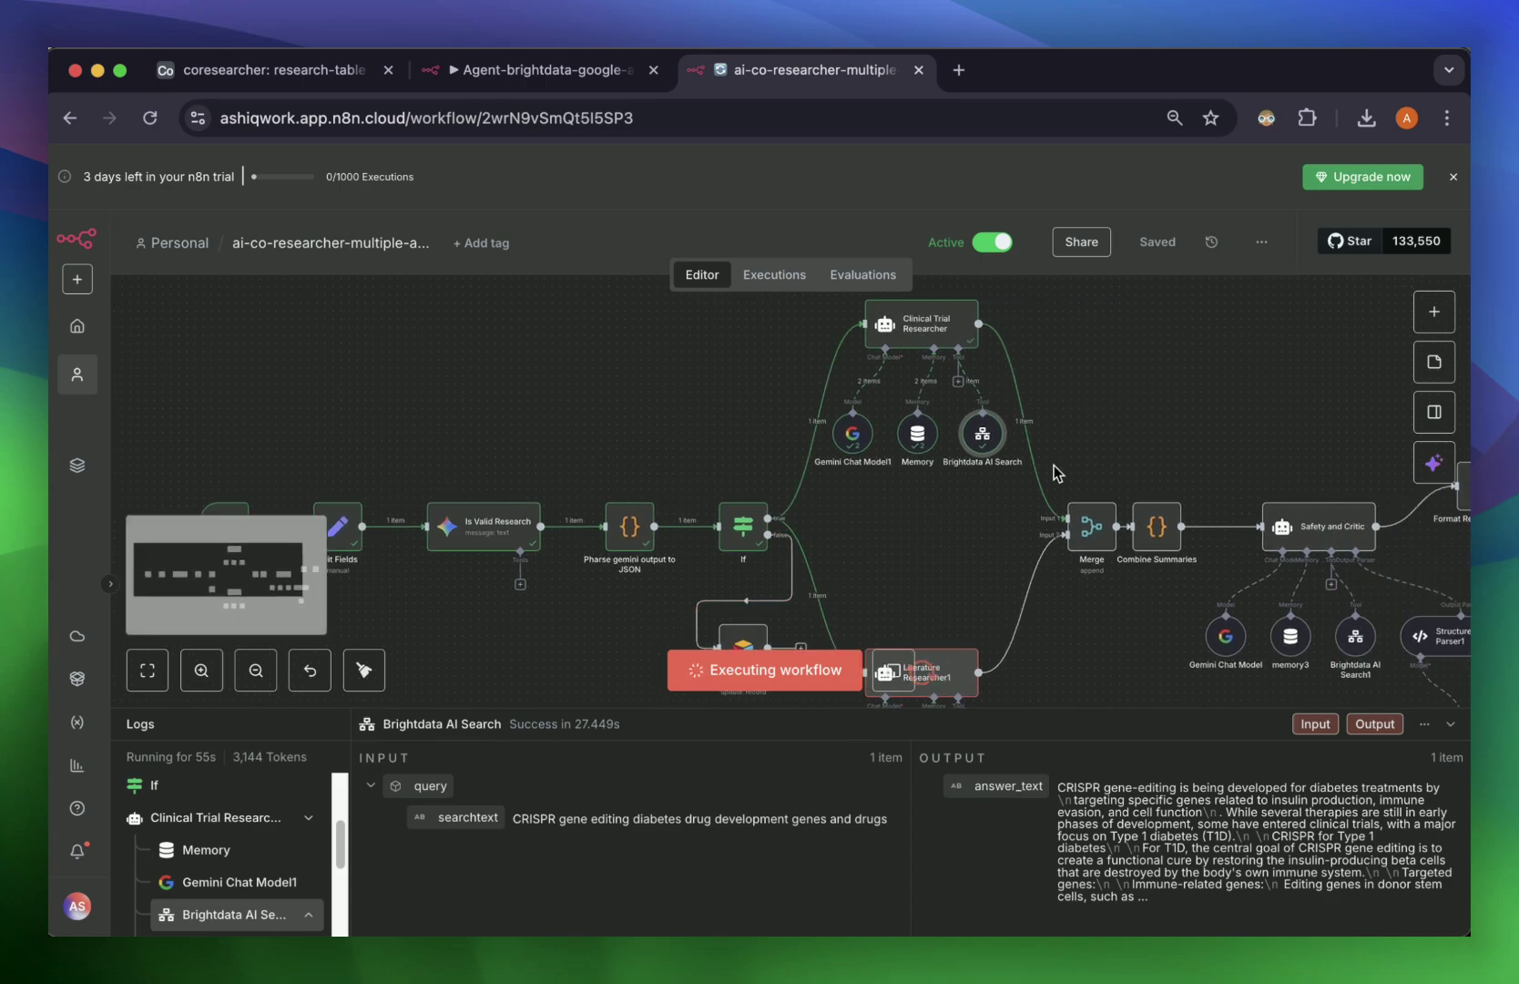
scroll(951, 507, "down", 5)
scroll(949, 500, "up", 2)
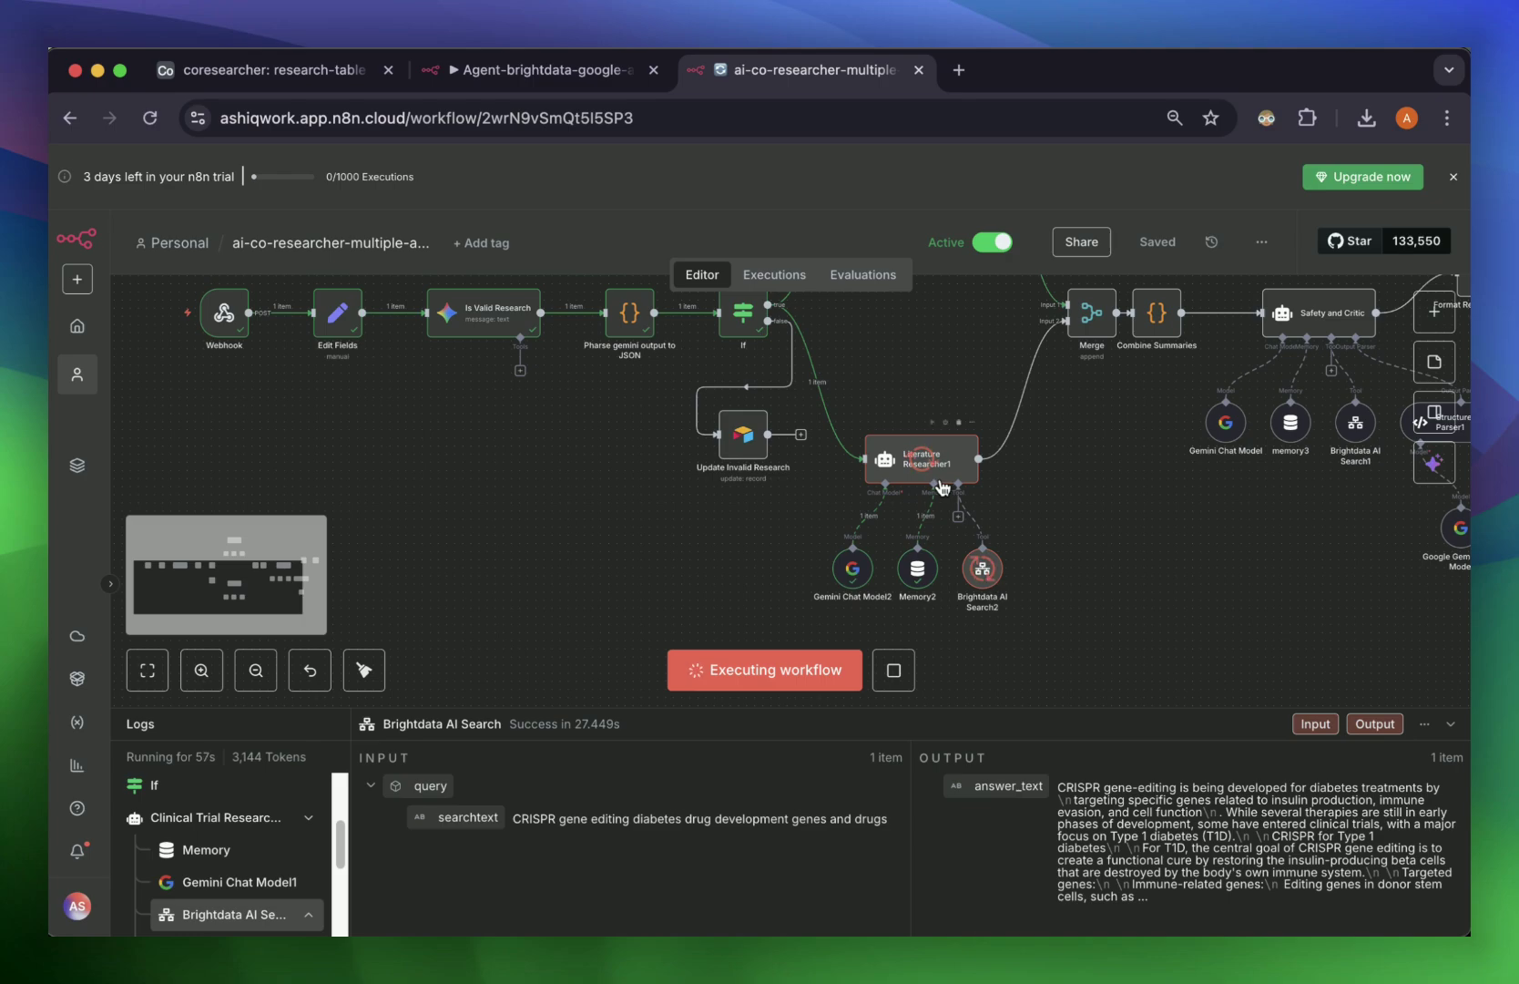
mouse_move(936, 495)
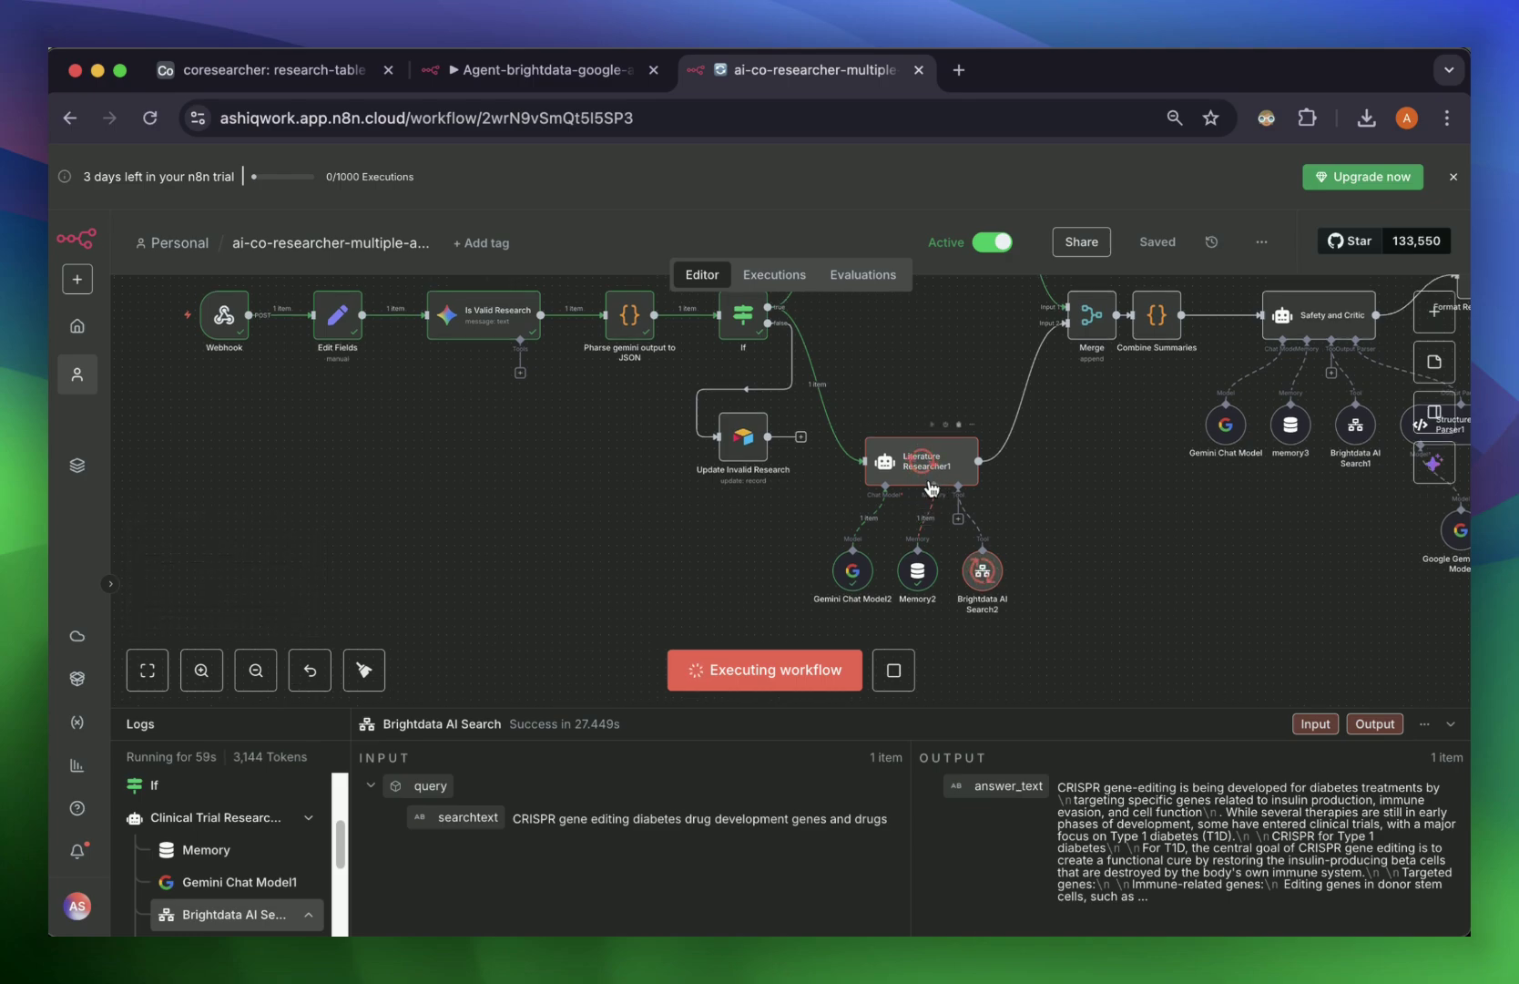
scroll(935, 484, "up", 5)
scroll(931, 528, "down", 3)
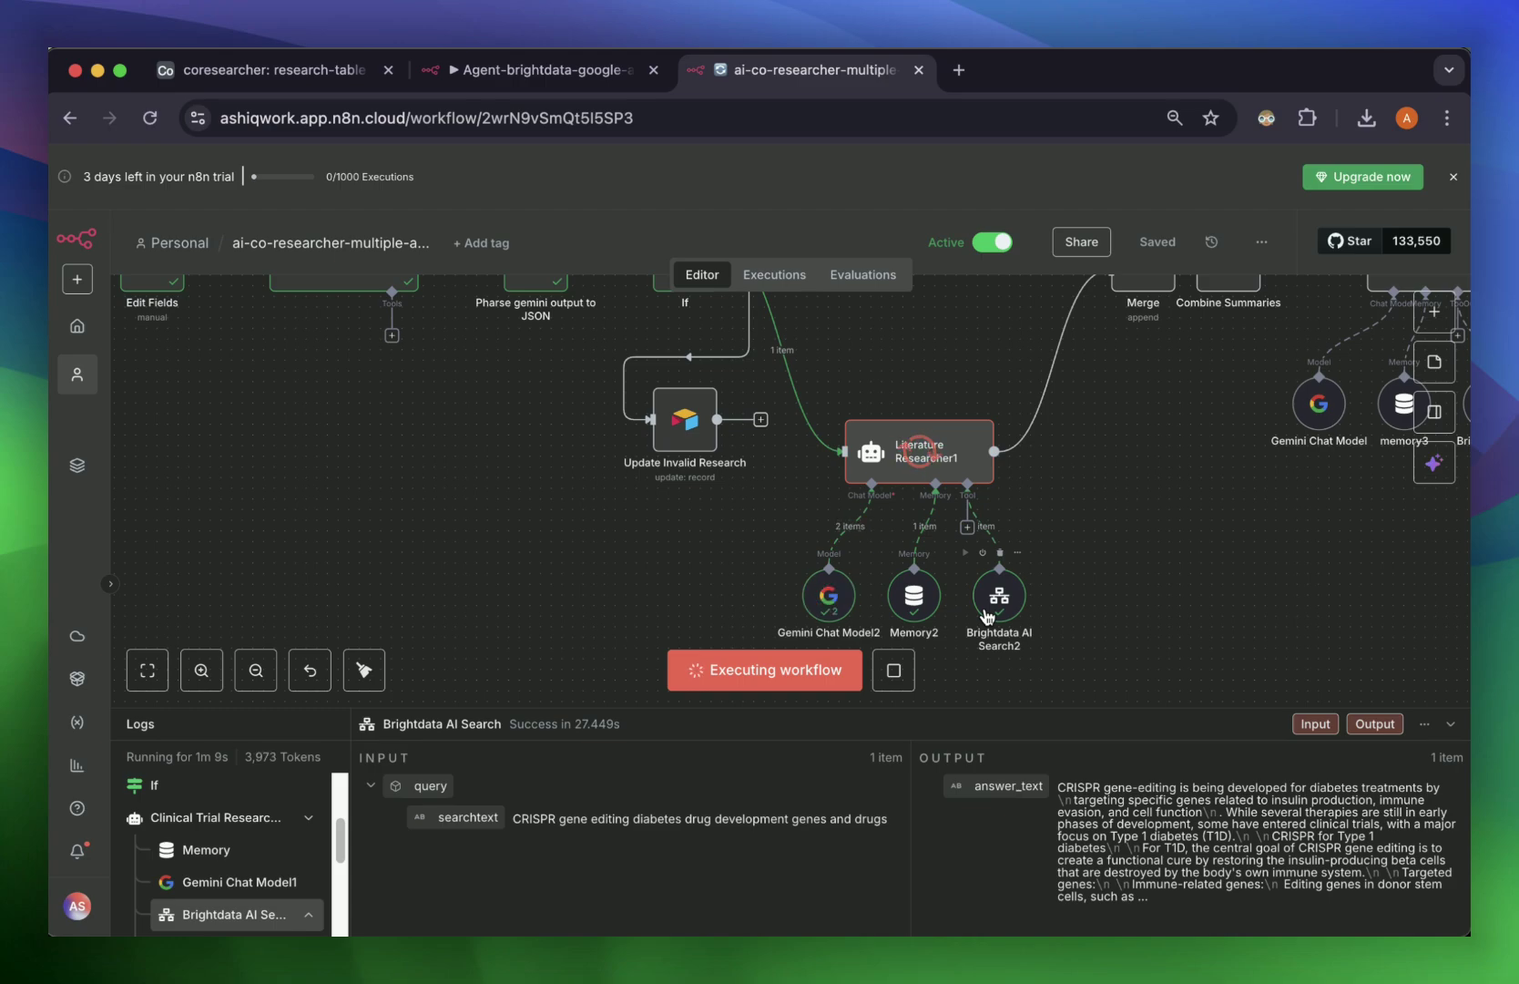
Step: Follow the execution through Merge, Combine Summaries and Safety and Critic to the Format Research Results and Update Result nodes
scroll(1058, 363, "up", 3)
scroll(1059, 362, "right", 3)
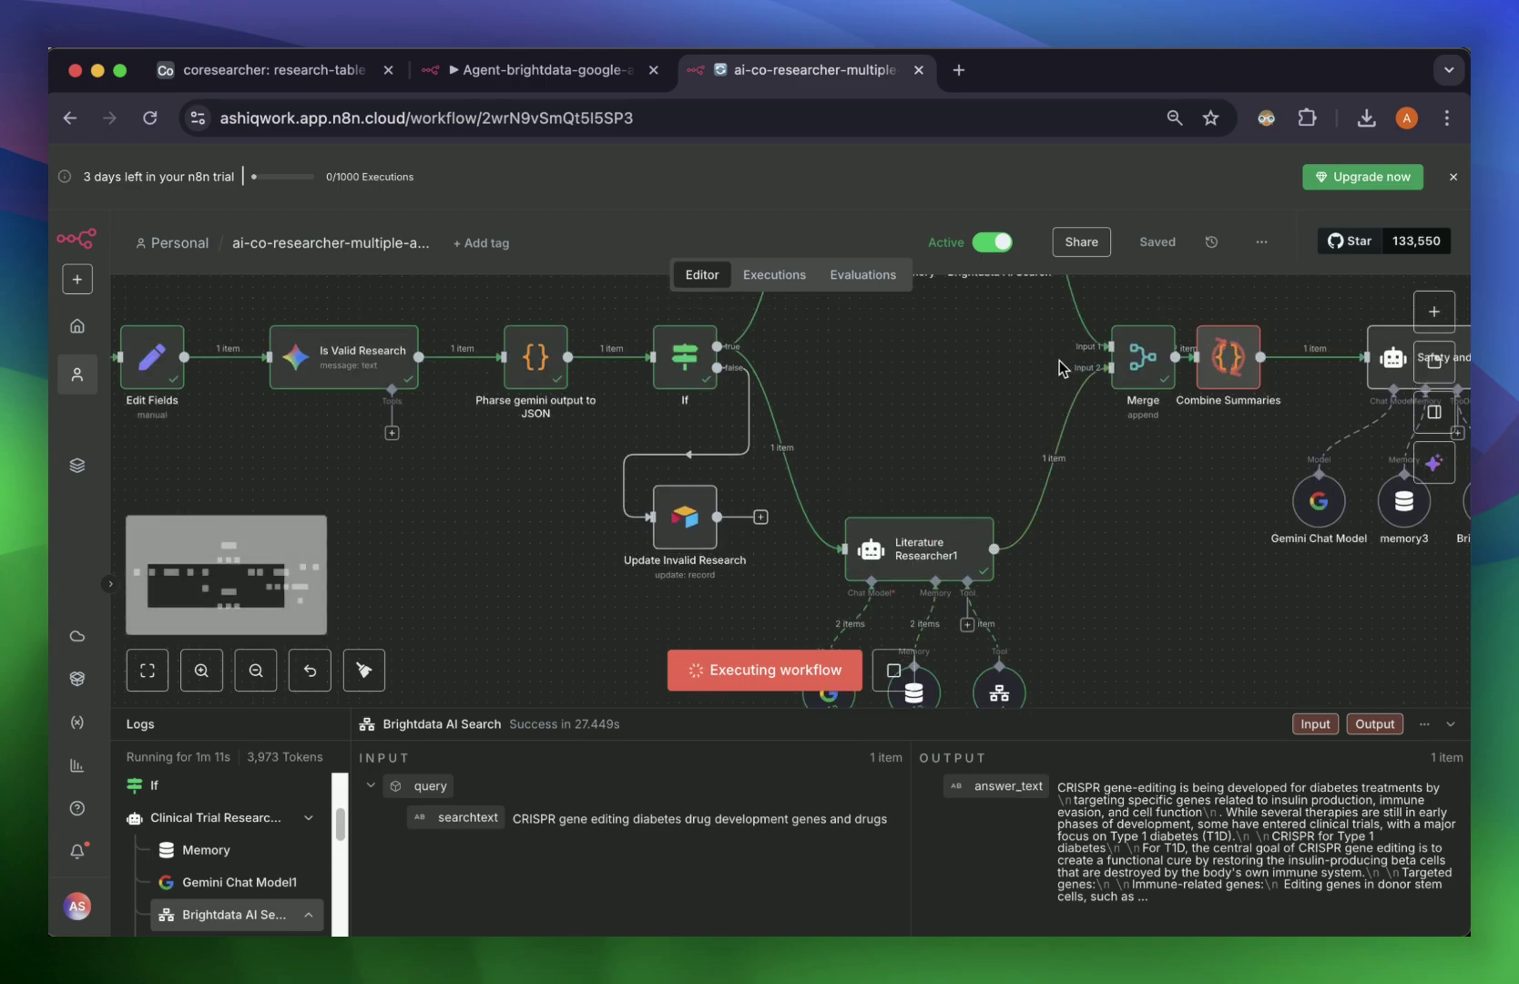
scroll(1059, 360, "right", 5)
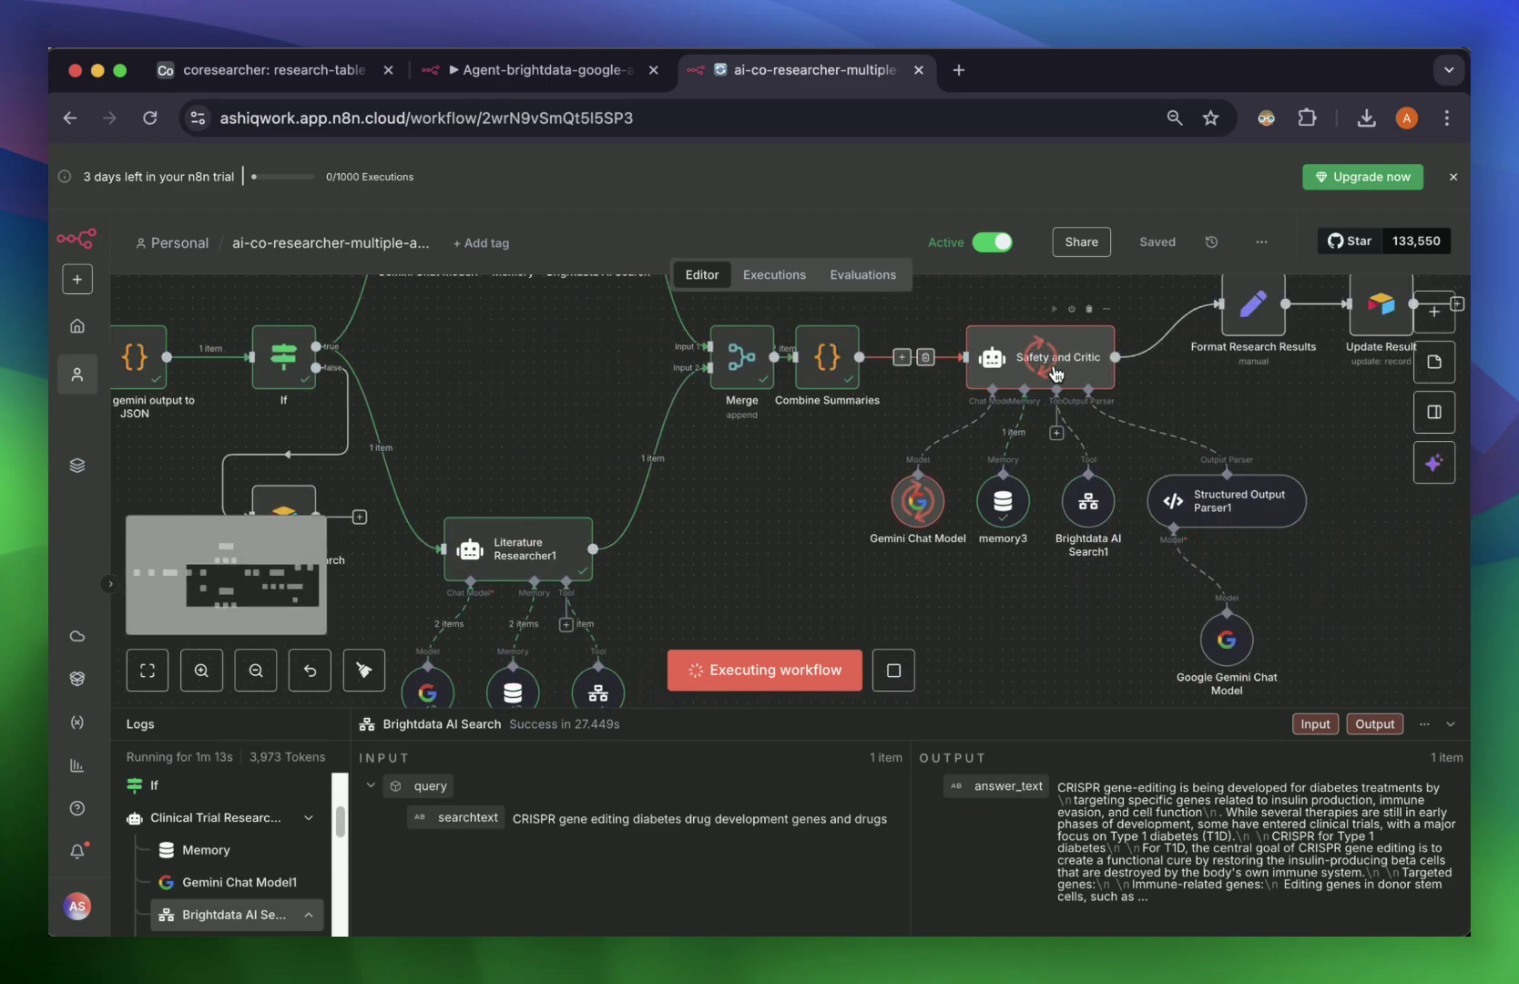
scroll(1036, 380, "up", 1)
scroll(1035, 382, "right", 2)
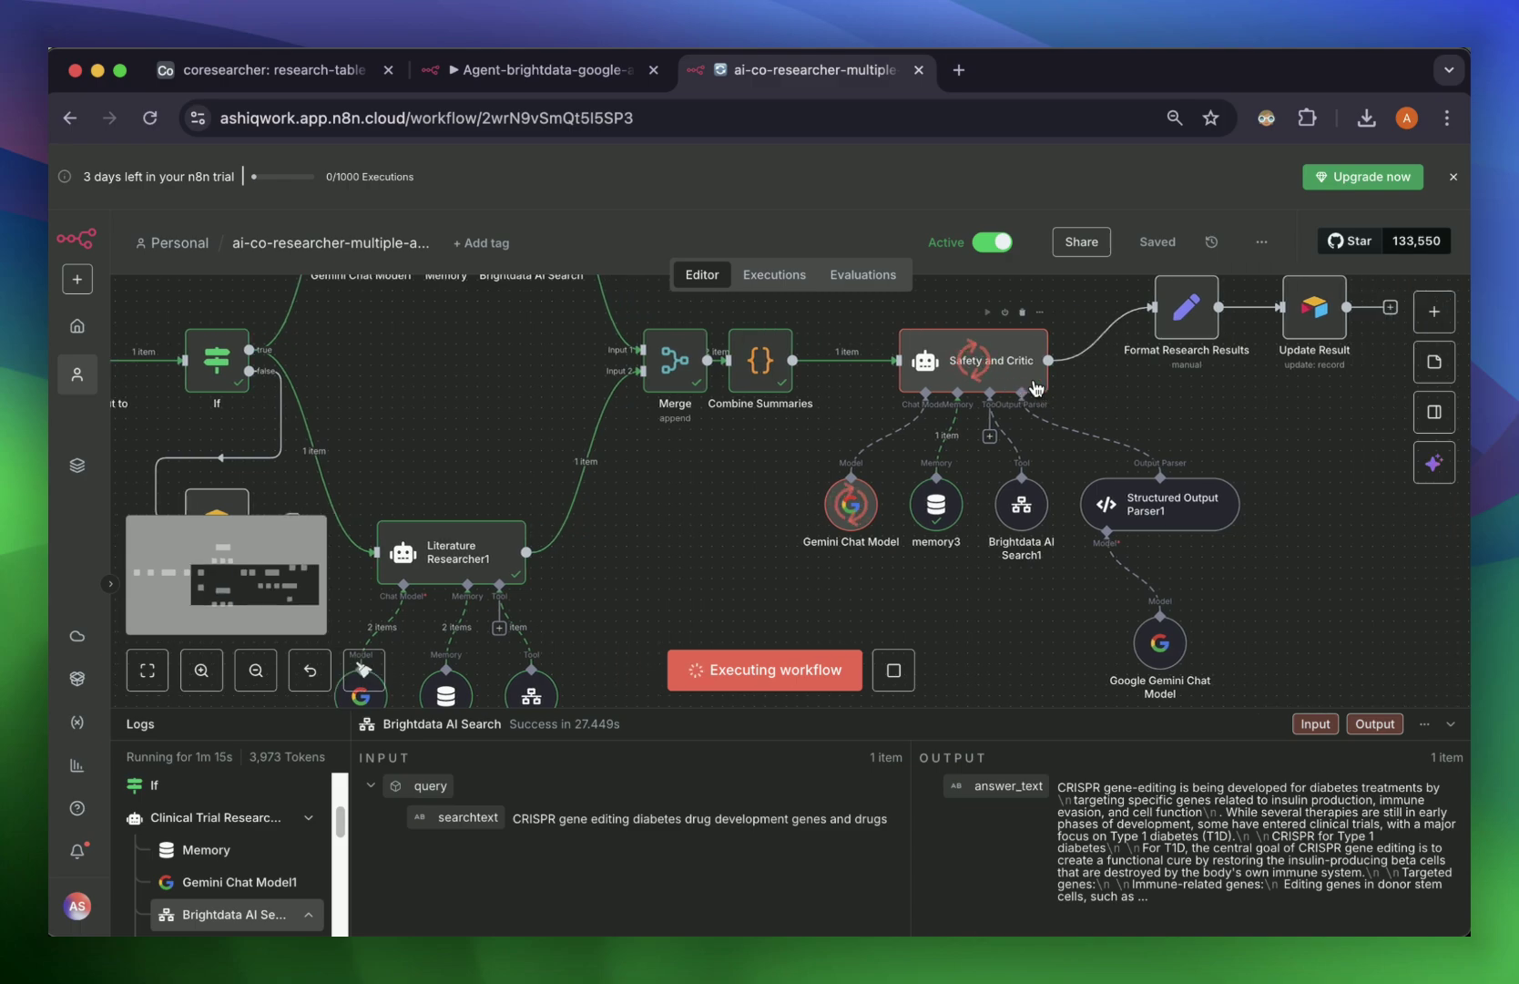
scroll(1036, 387, "right", 1)
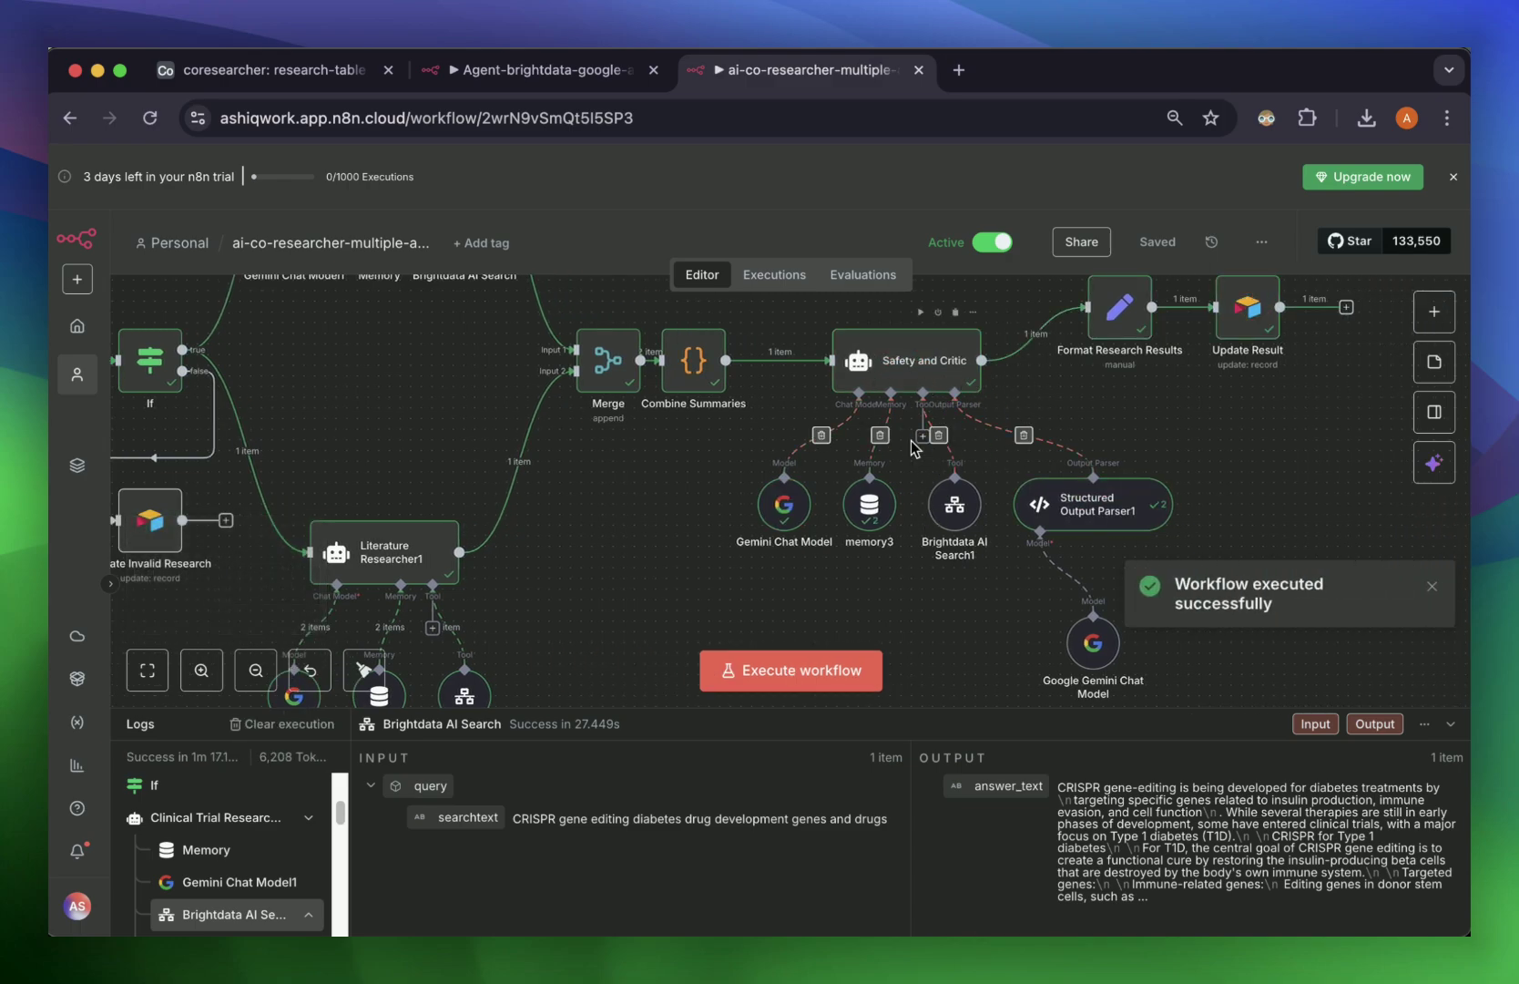
scroll(995, 399, "right", 1)
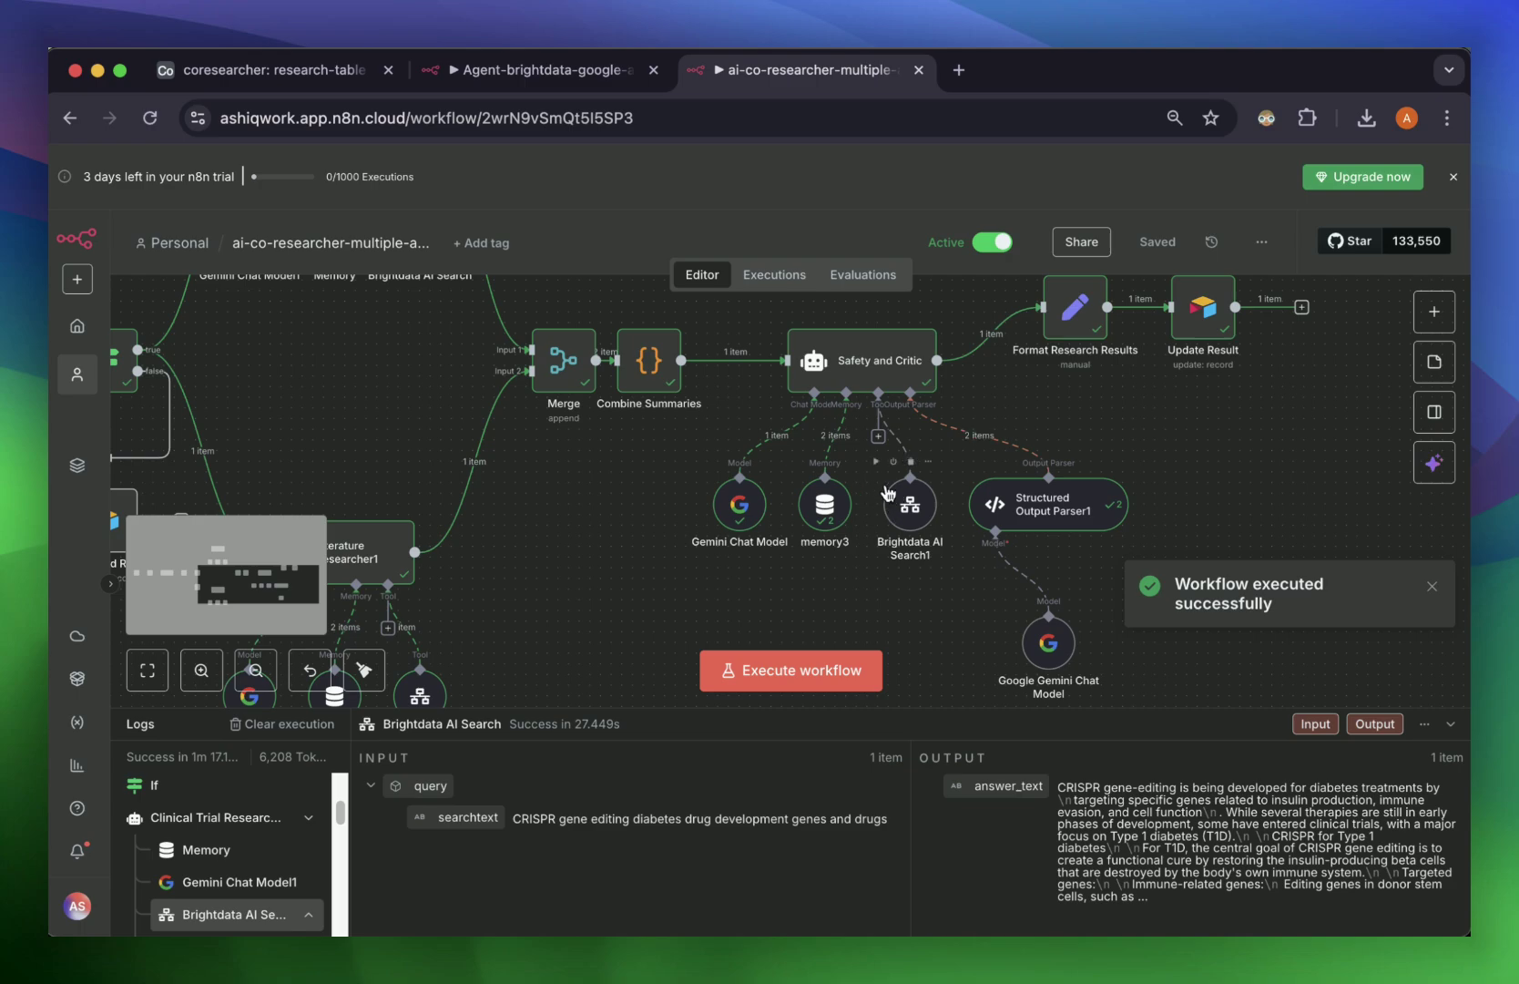
Step: Review the executed Literature Researcher1 and Safety and Critic agents, their tools and the final Update Result node
scroll(952, 479, "up", 1)
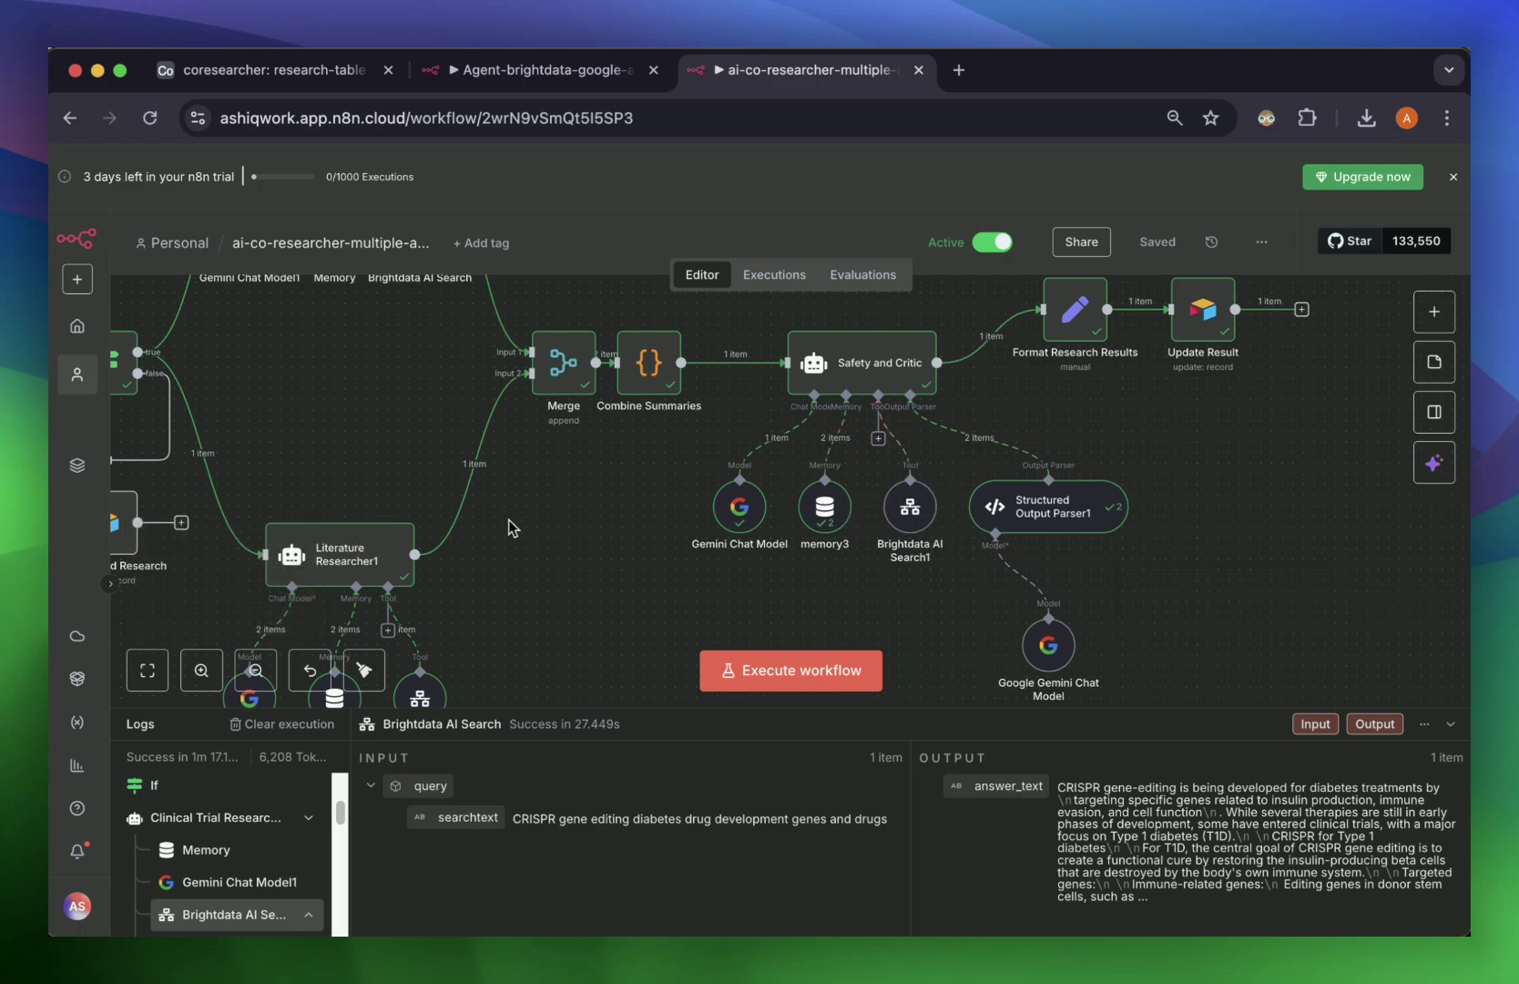
scroll(513, 528, "up", 5)
scroll(498, 332, "down", 7)
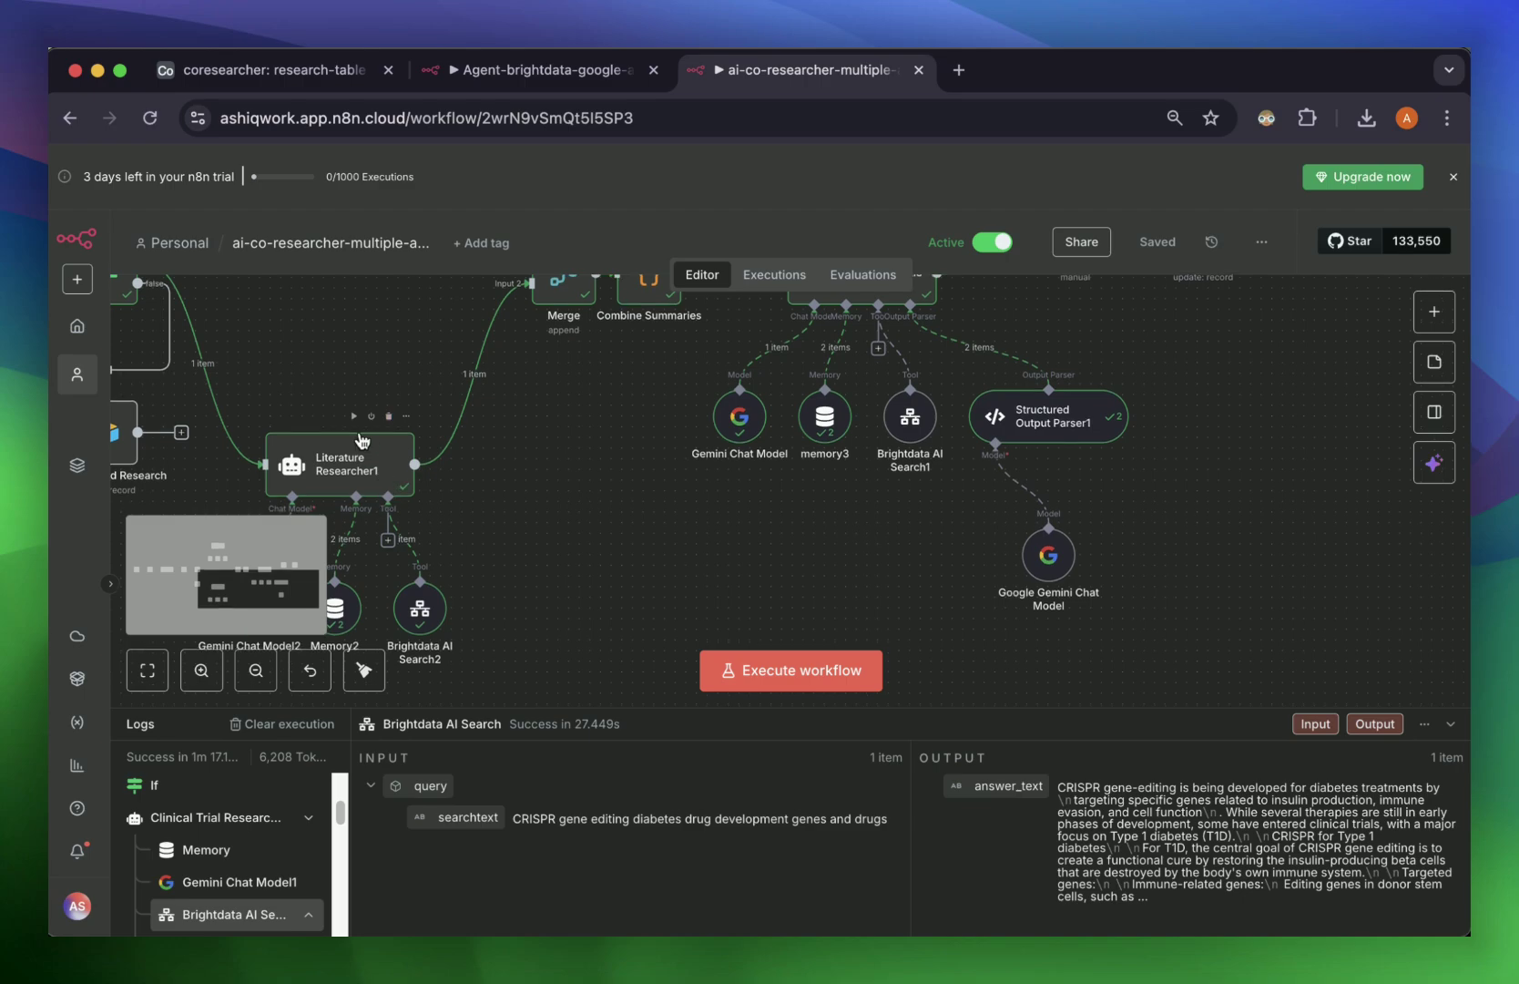
scroll(364, 460, "left", 3)
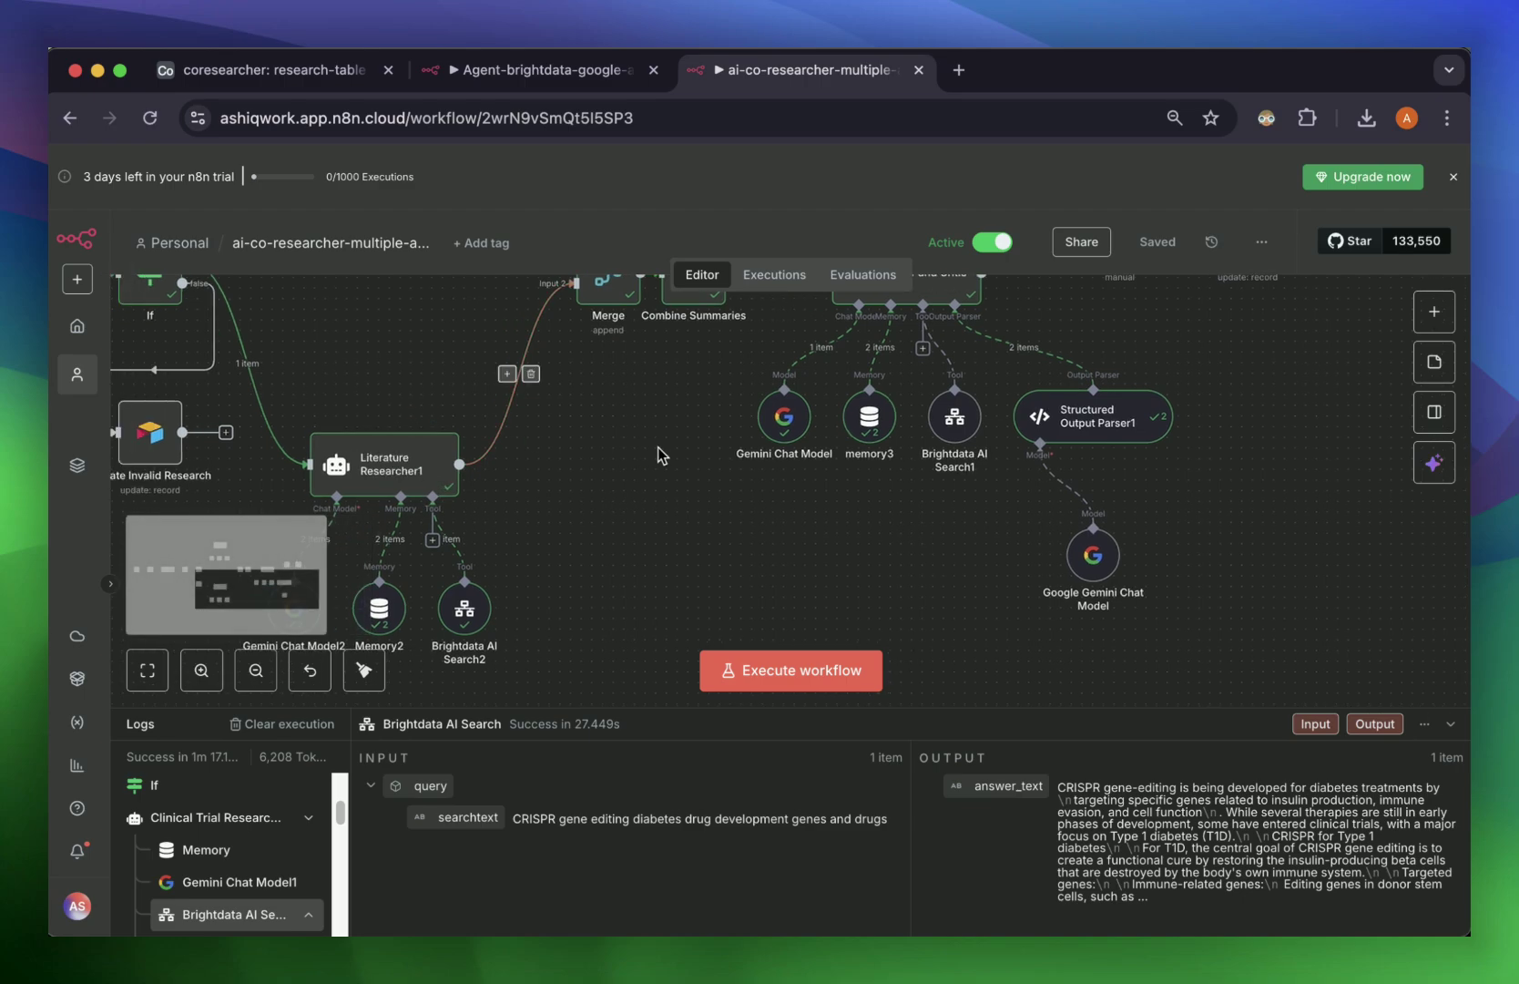
scroll(439, 453, "up", 2)
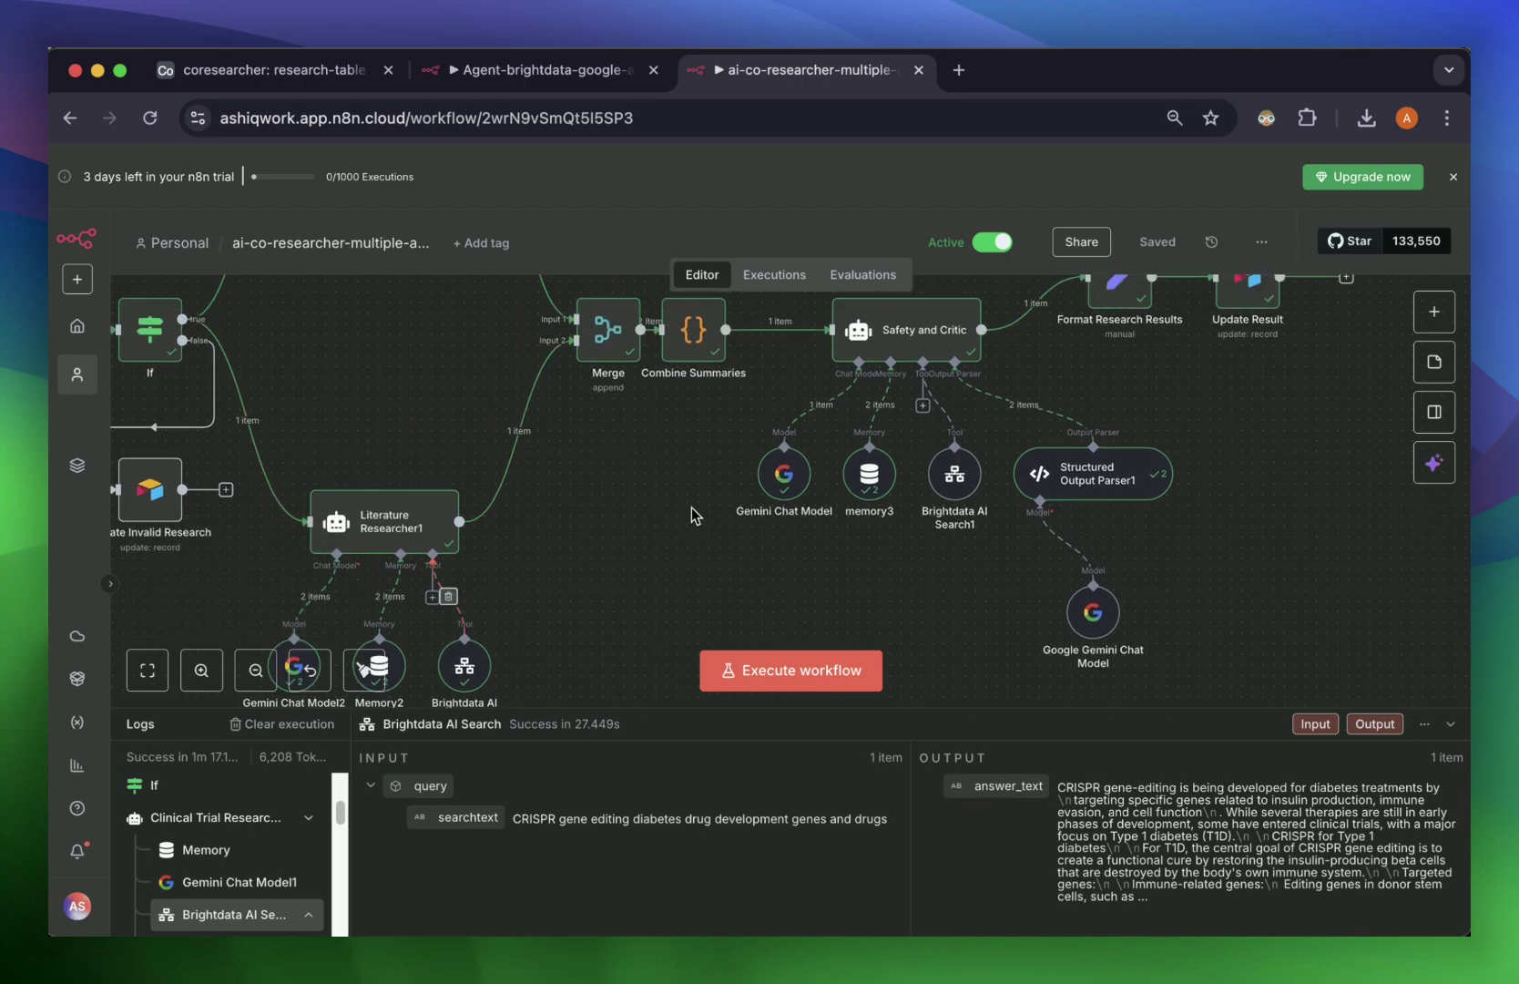
scroll(691, 506, "up", 3)
scroll(807, 392, "right", 3)
scroll(809, 397, "right", 3)
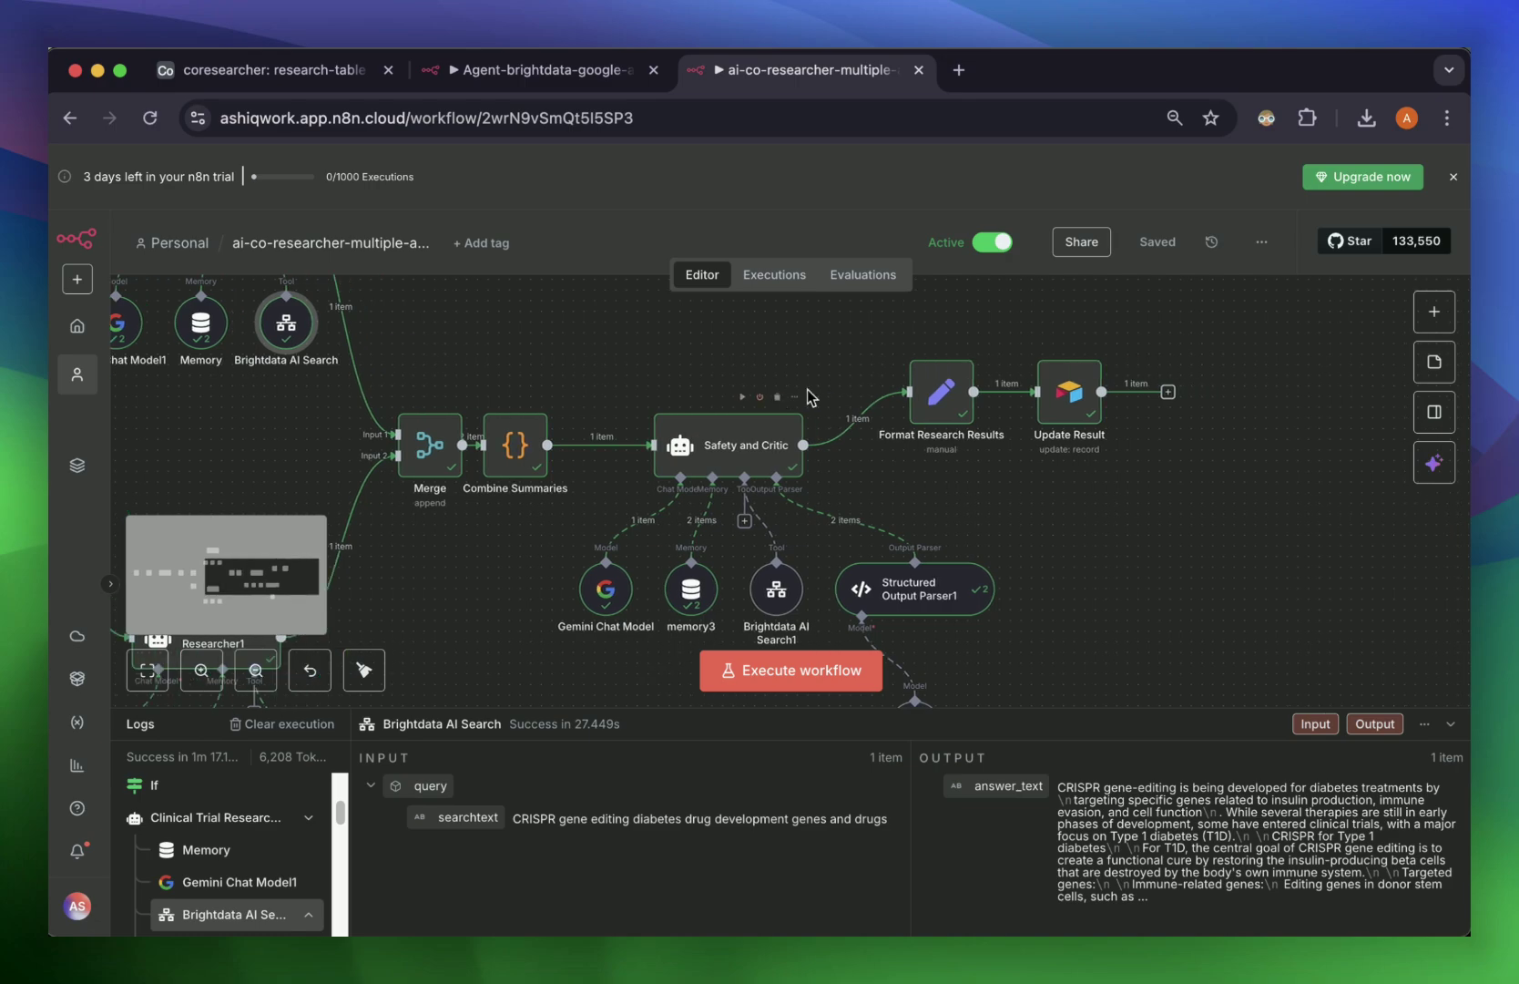
Step: Switch to the Co-Researcher web app and reload the page of the submitted CRISPR research
left_click(473, 66)
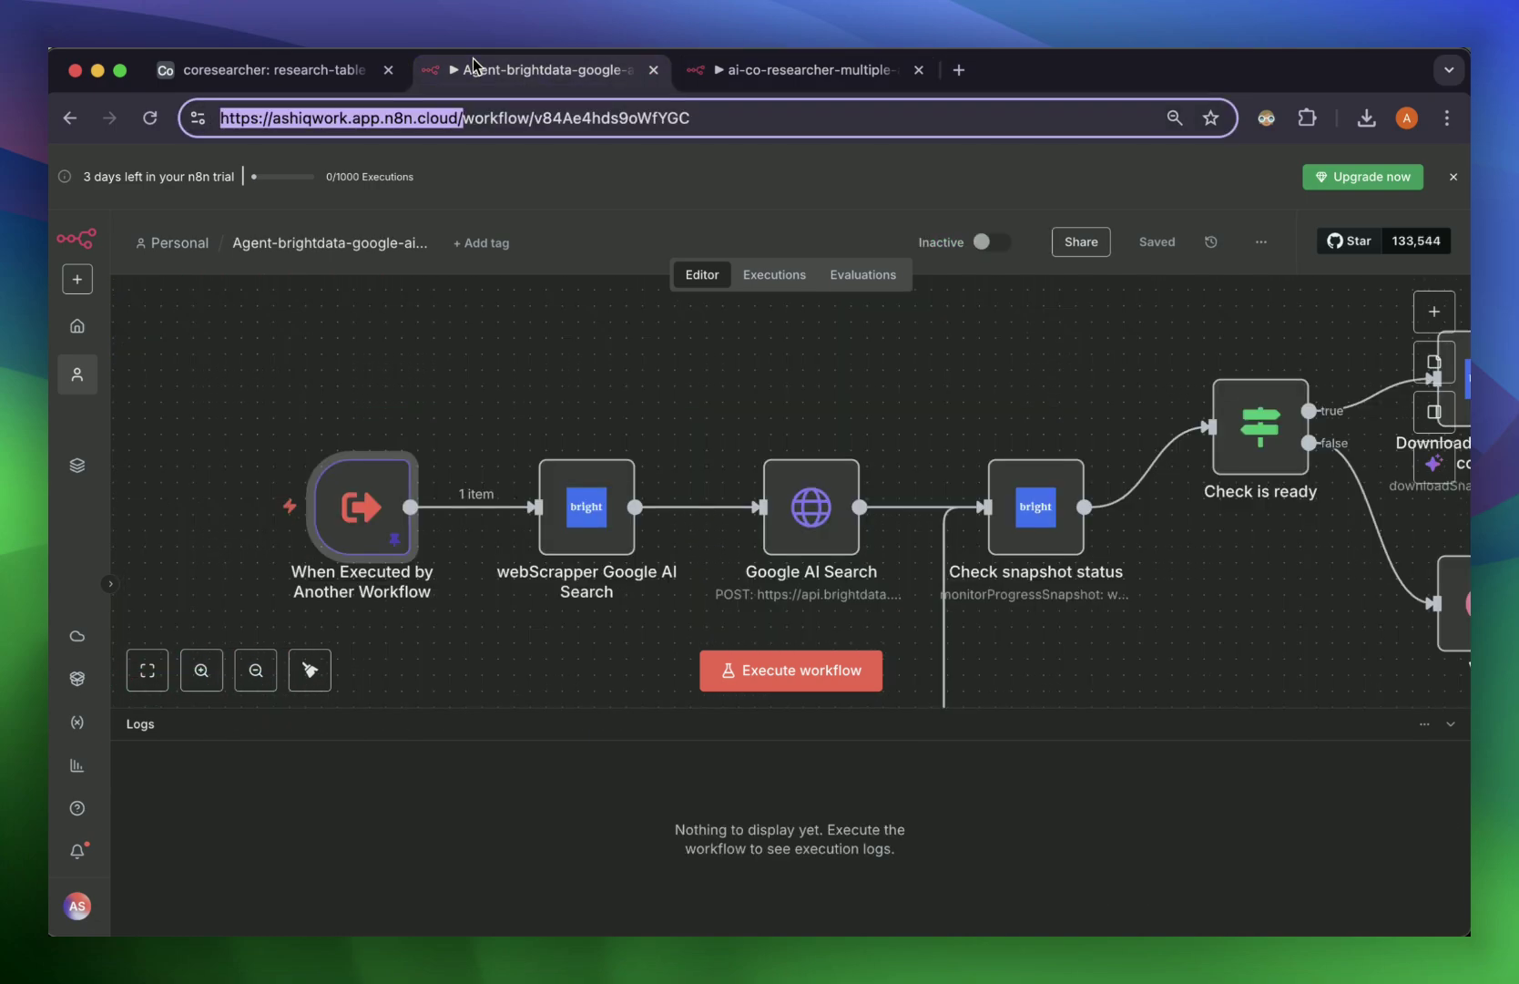
left_click(278, 85)
key("super+Tab")
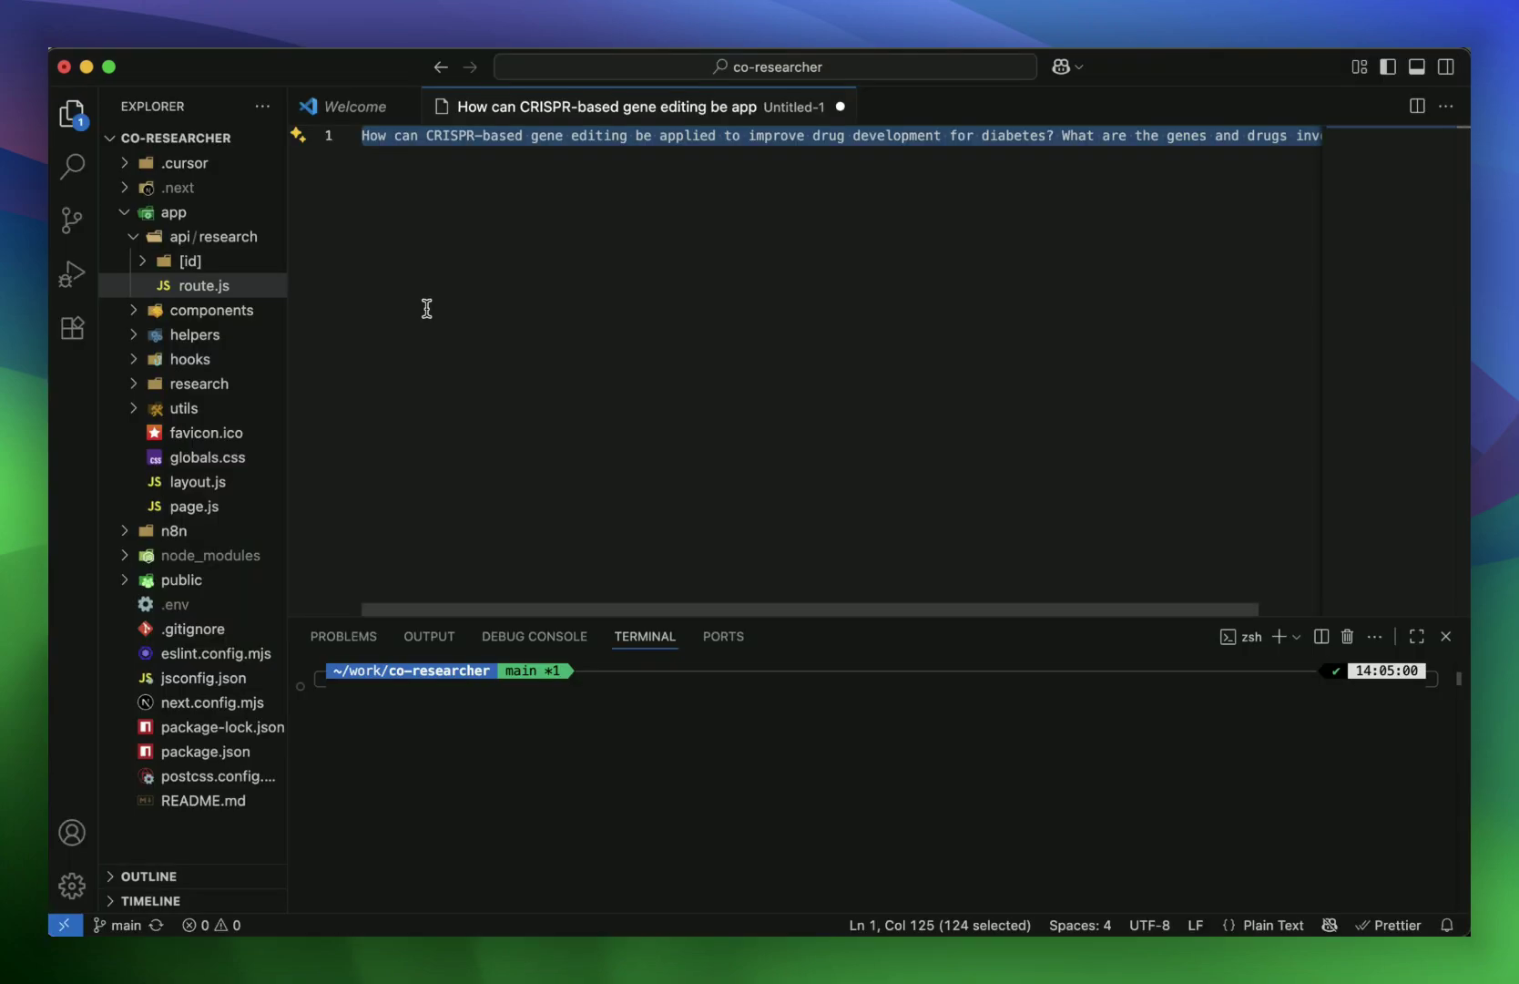
key("super+Tab")
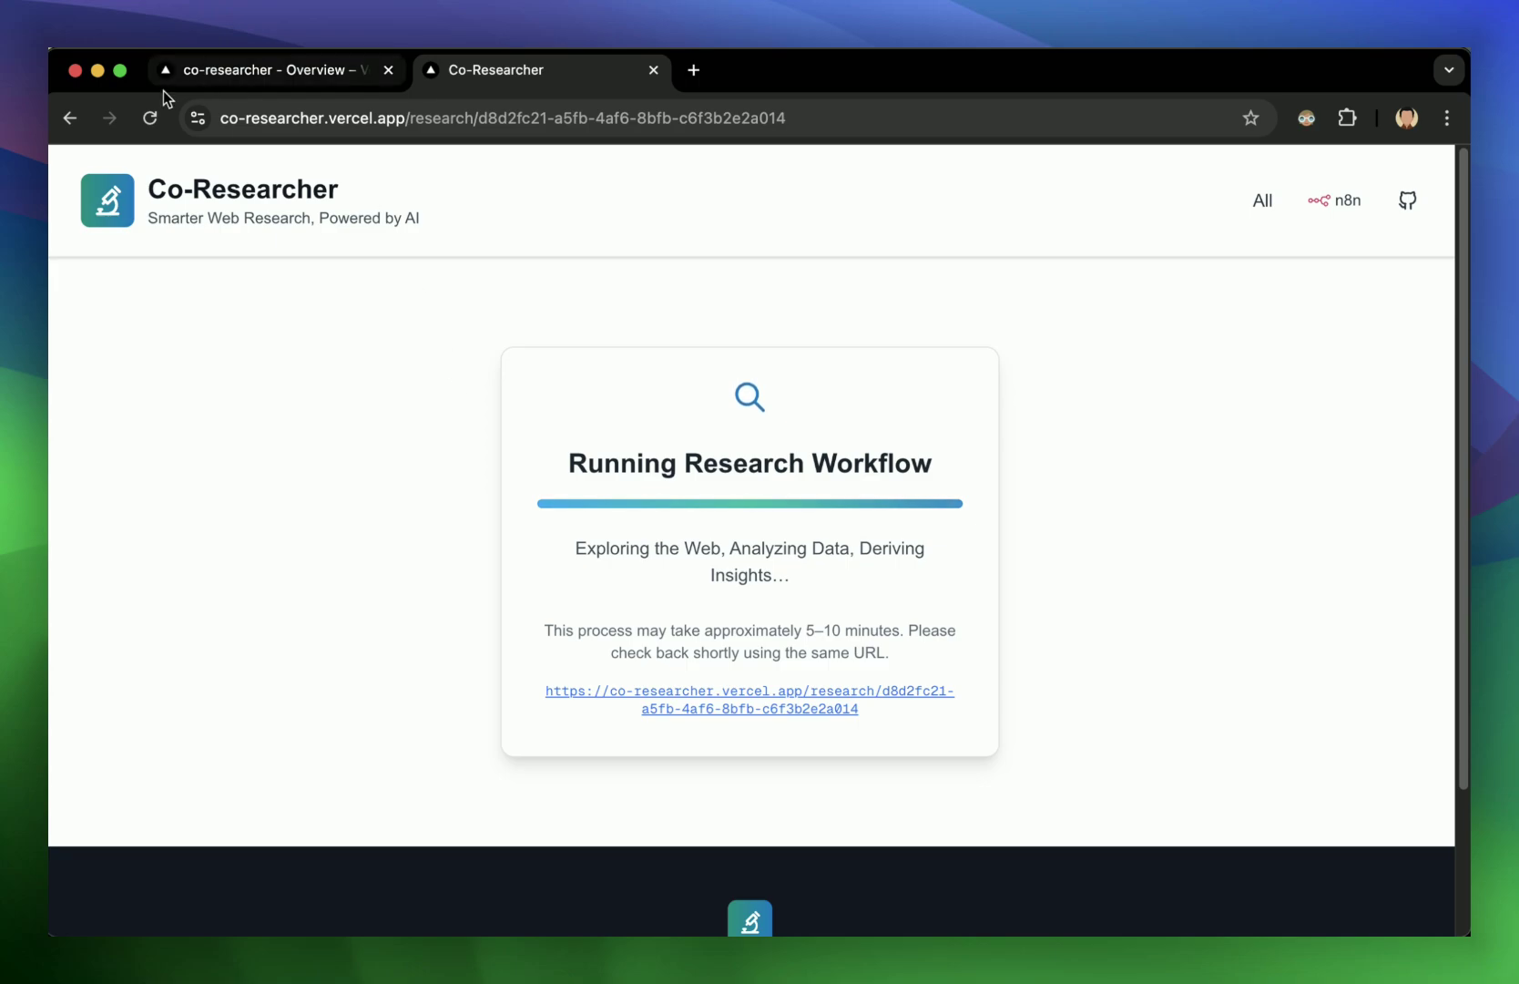
left_click(149, 121)
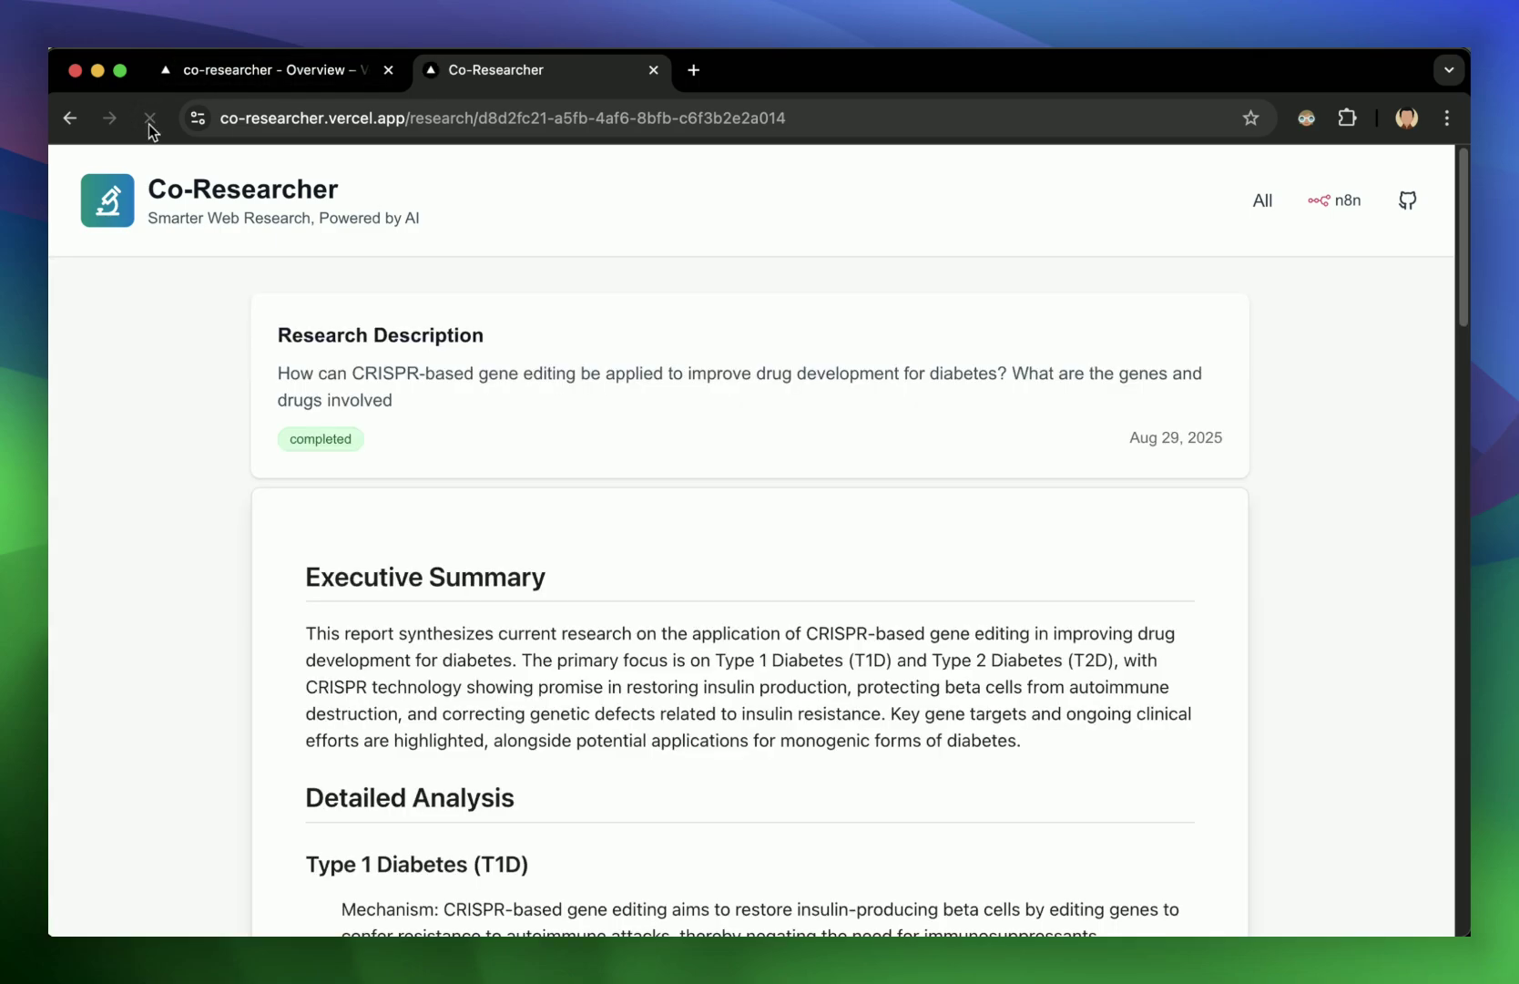
Step: Read through the research report and highlight the question in its Research Description
scroll(425, 380, "down", 8)
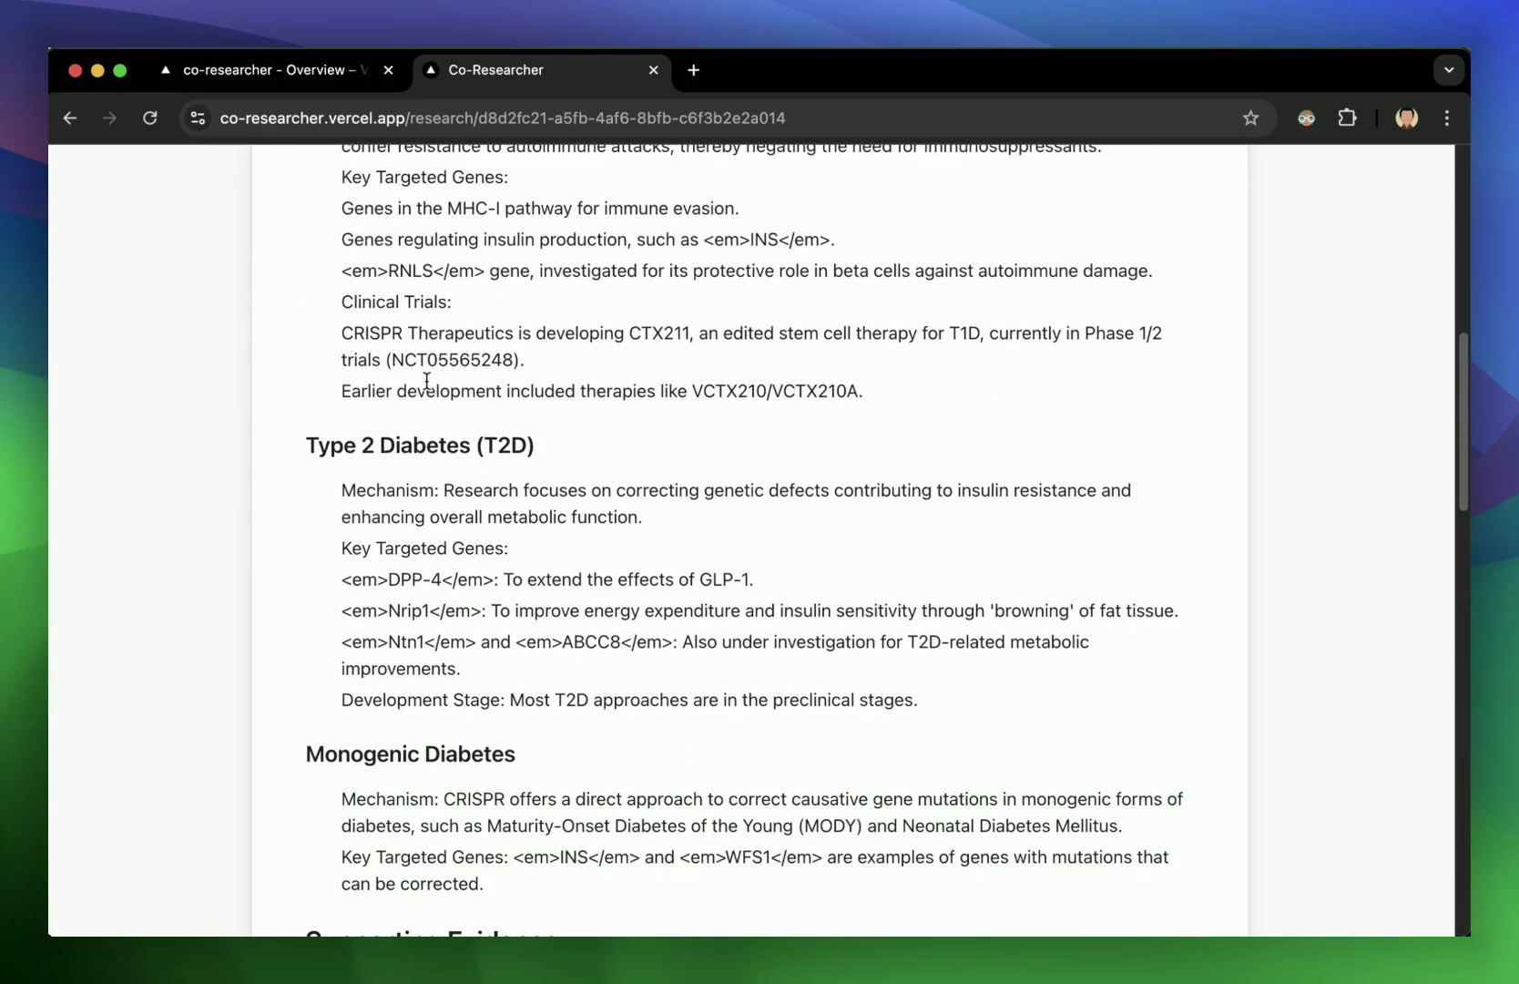
scroll(425, 380, "up", 8)
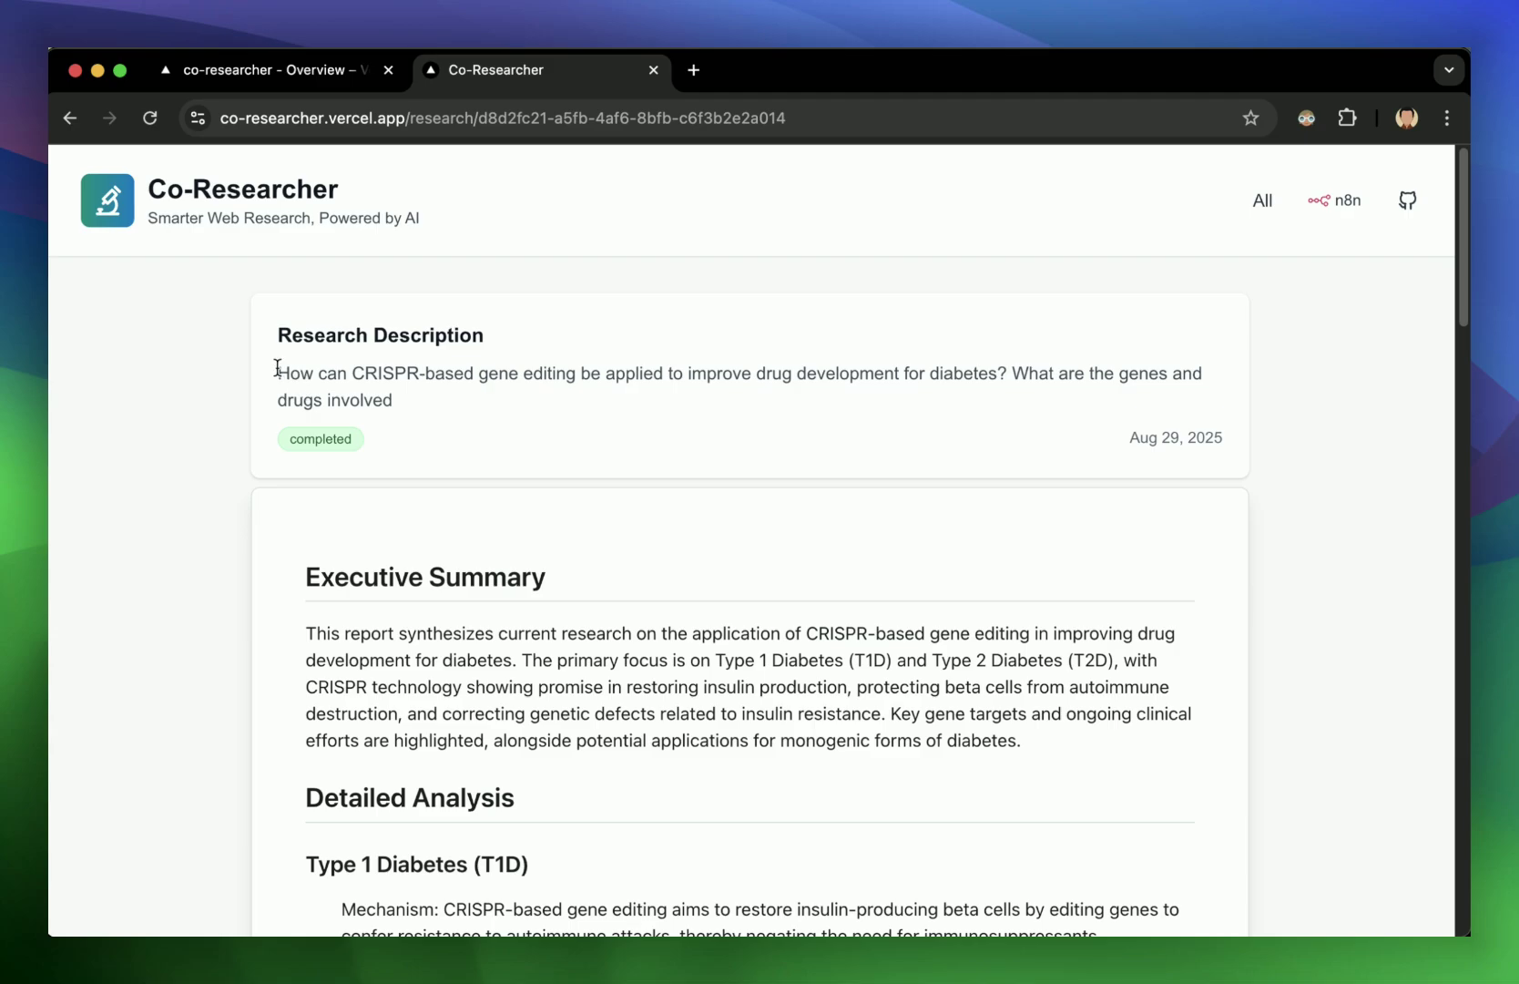
left_click_drag(278, 368, 384, 397)
scroll(325, 468, "down", 15)
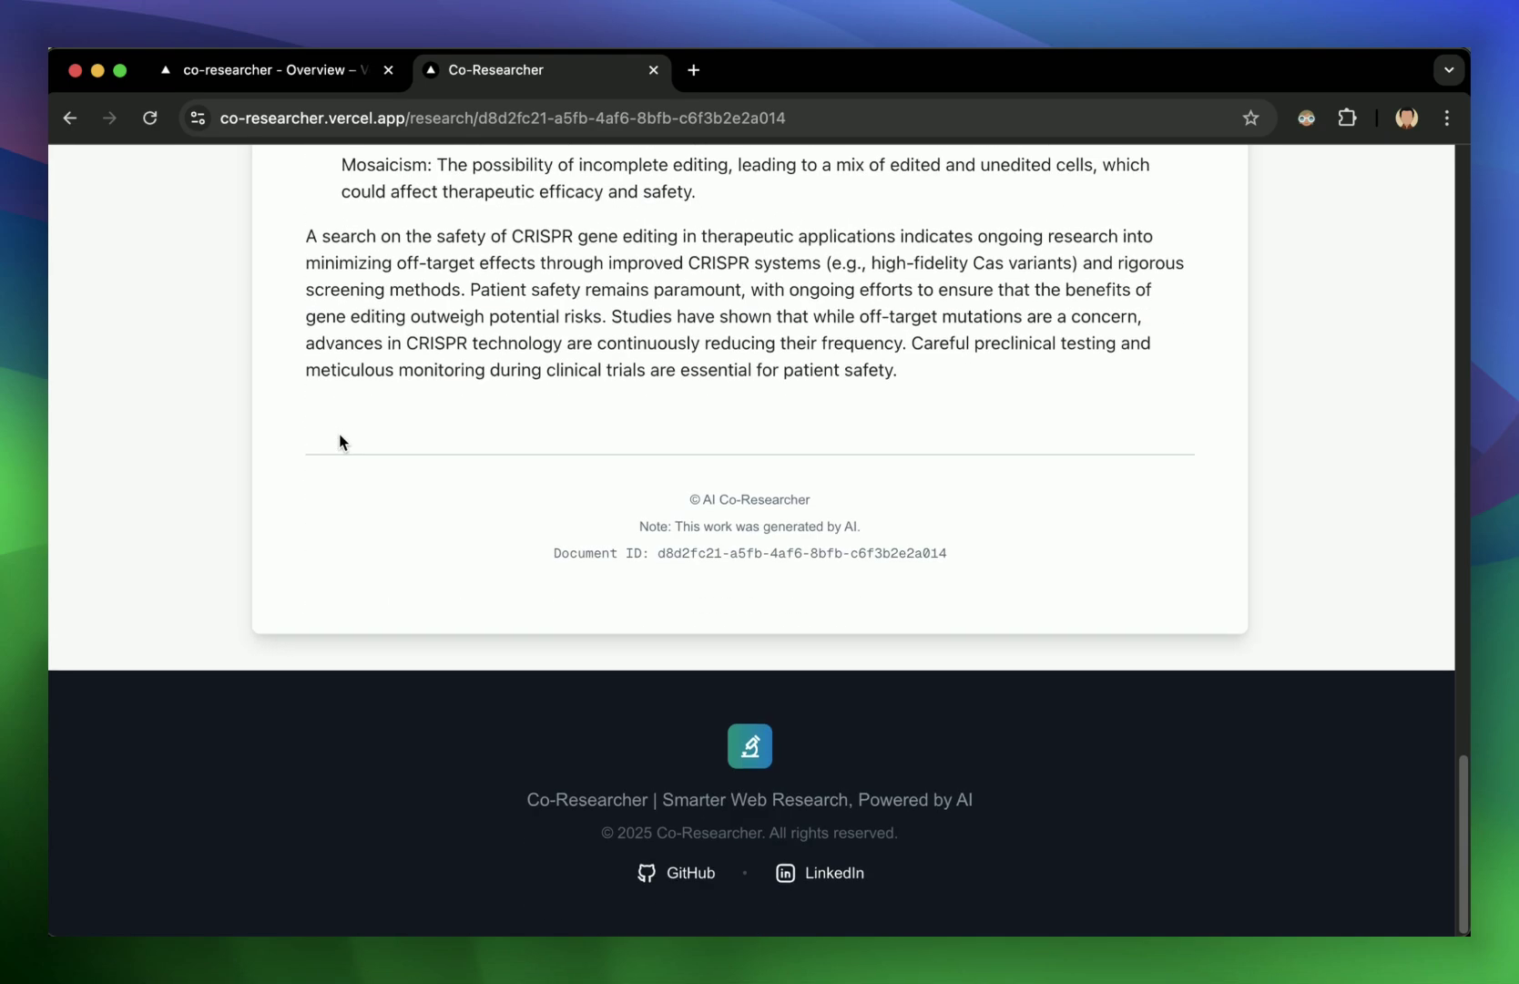
scroll(339, 442, "up", 15)
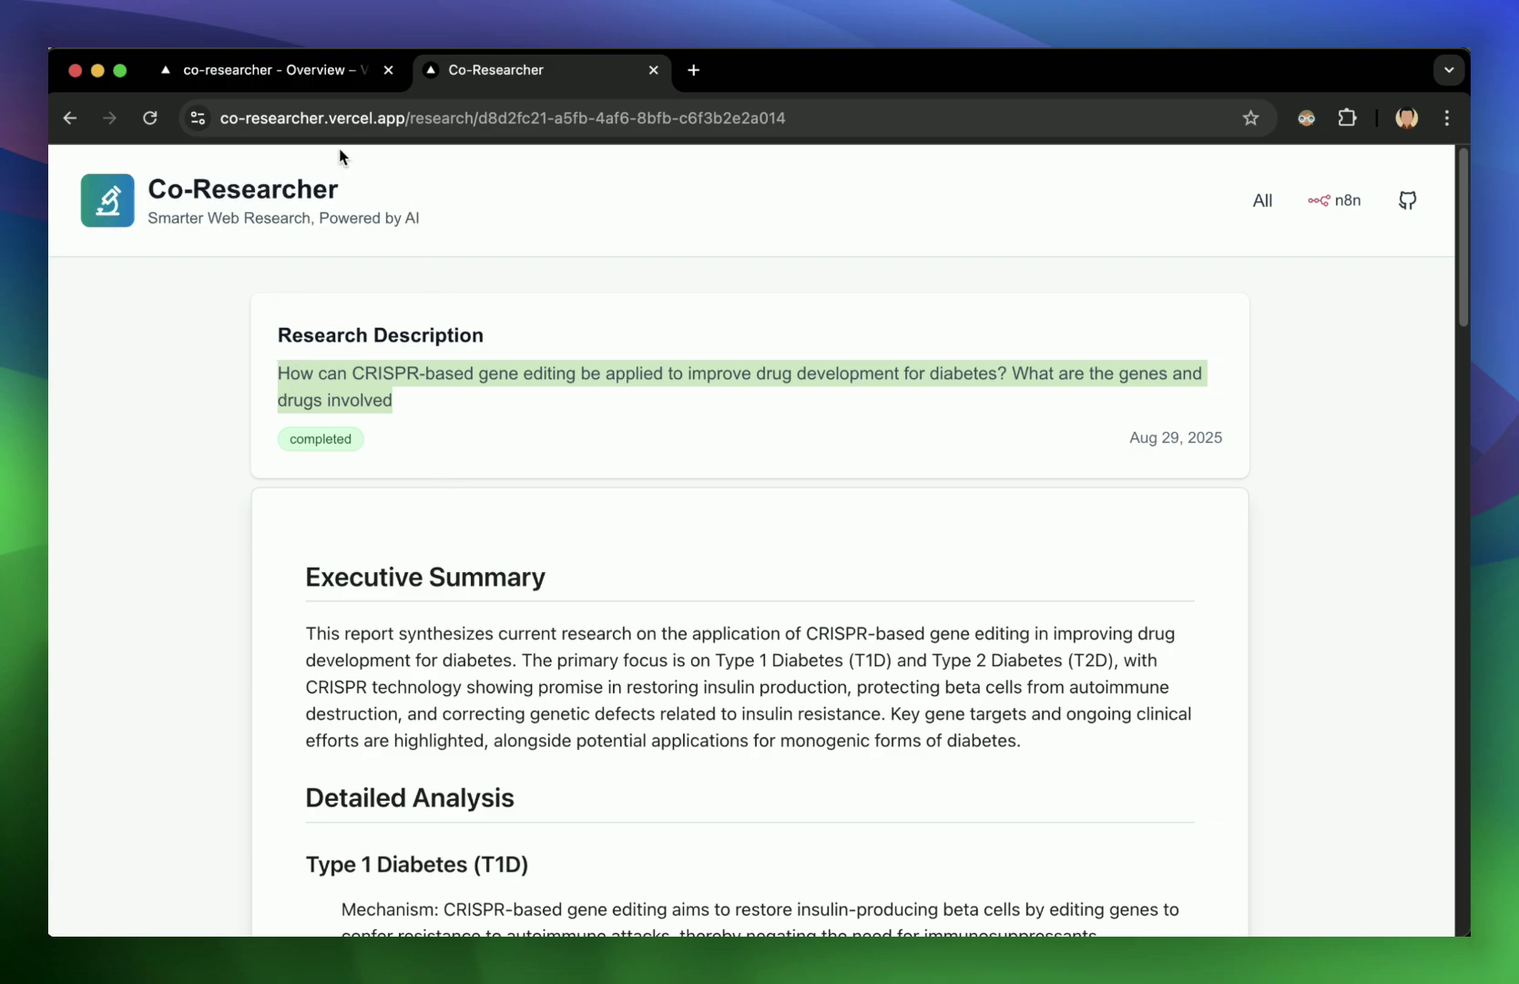
Step: Switch to the coresearcher base in Airtable, widen the research-table's description column and view the CRISPR diabetes record's description
key("alt+Tab")
key("Tab")
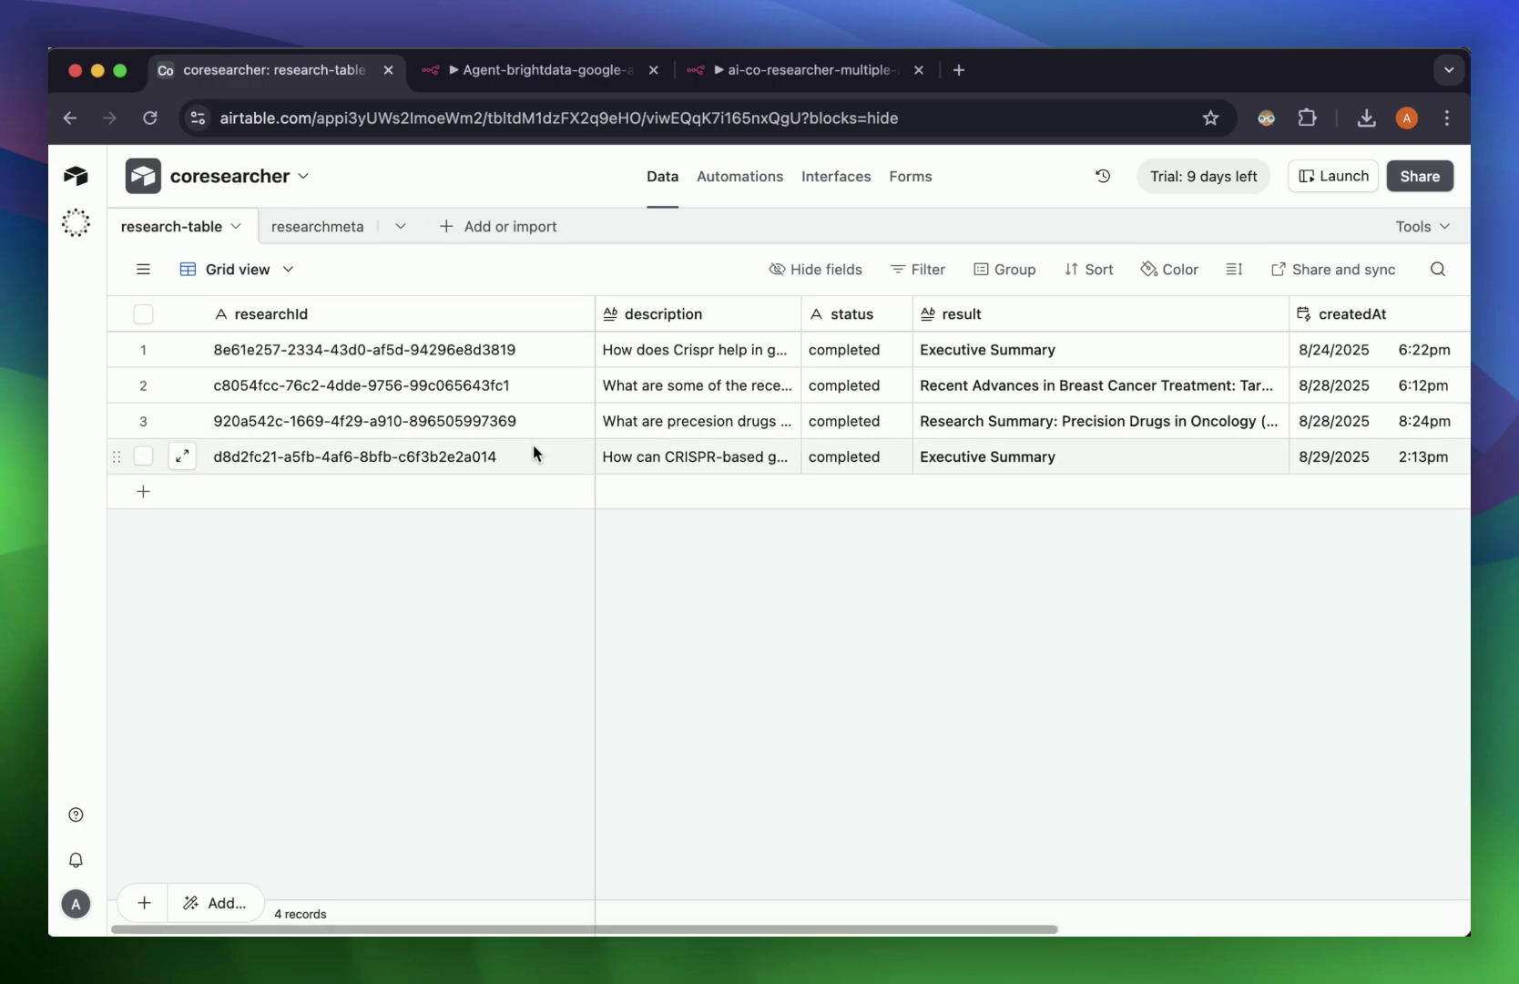
scroll(497, 359, "right", 3)
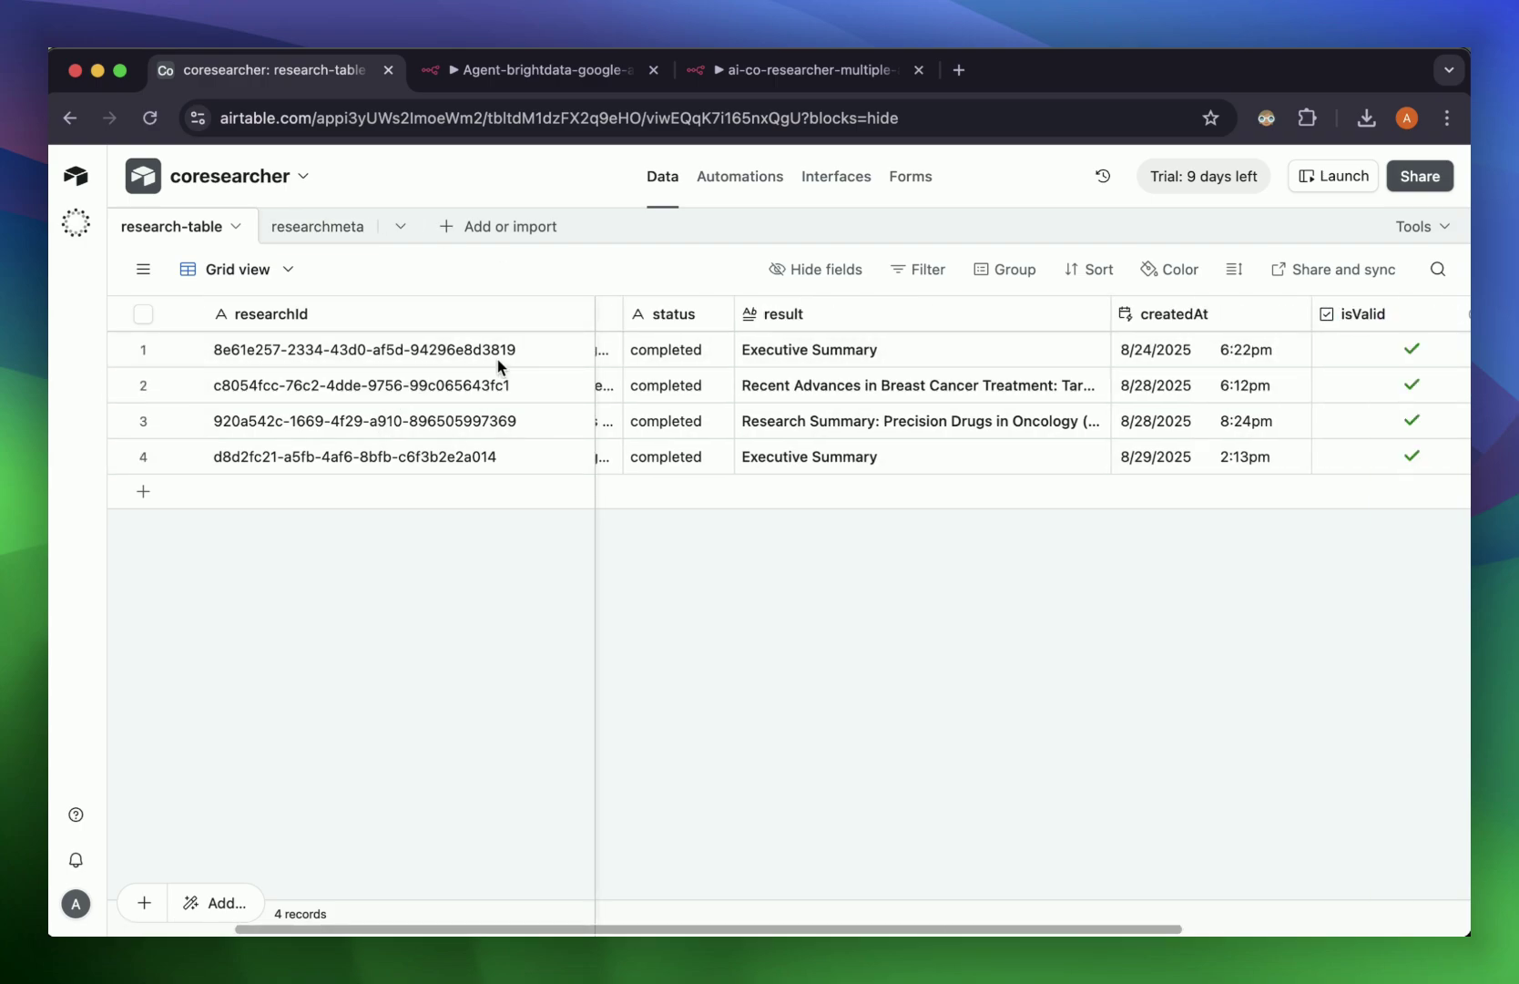
scroll(756, 398, "left", 3)
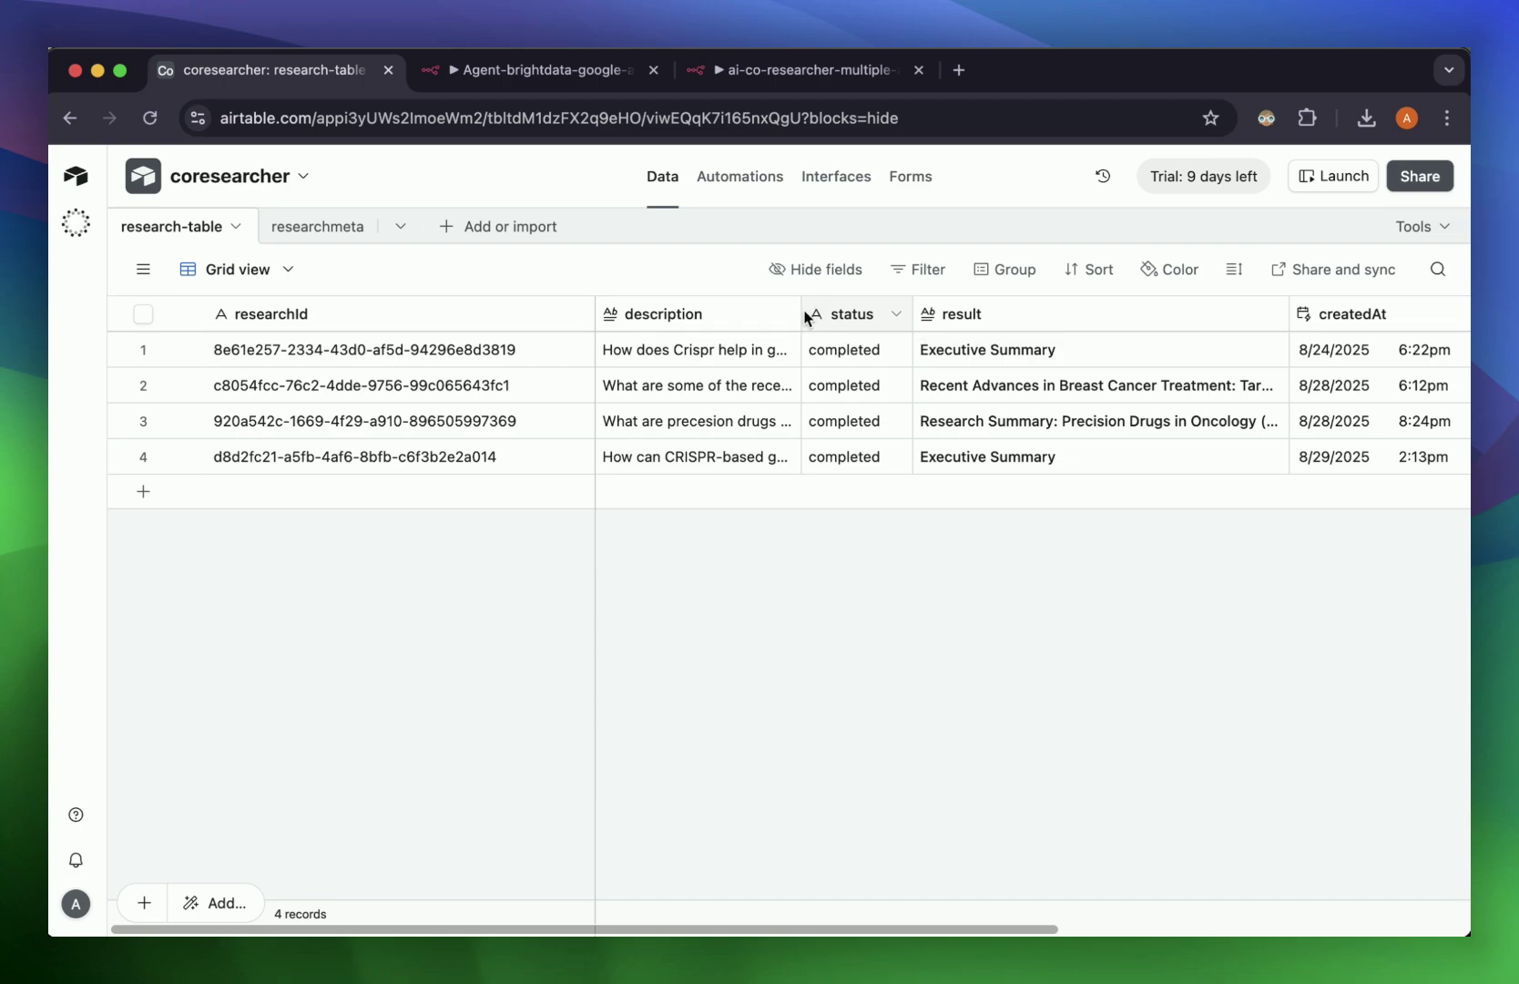
left_click_drag(802, 313, 987, 310)
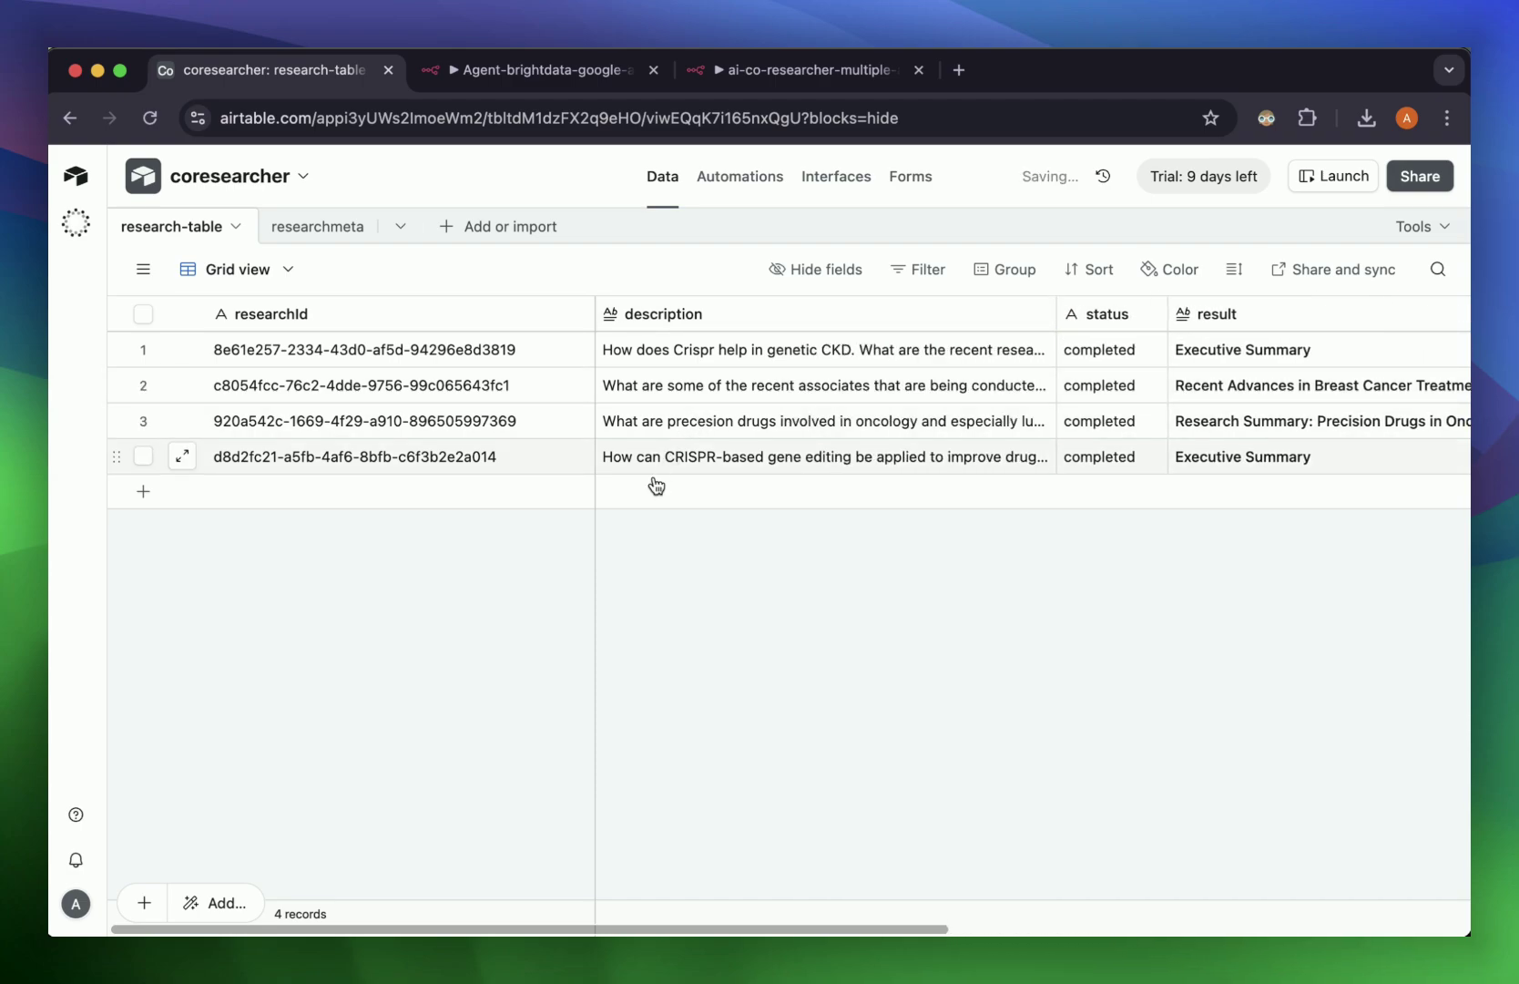
double_click(696, 459)
left_click(815, 660)
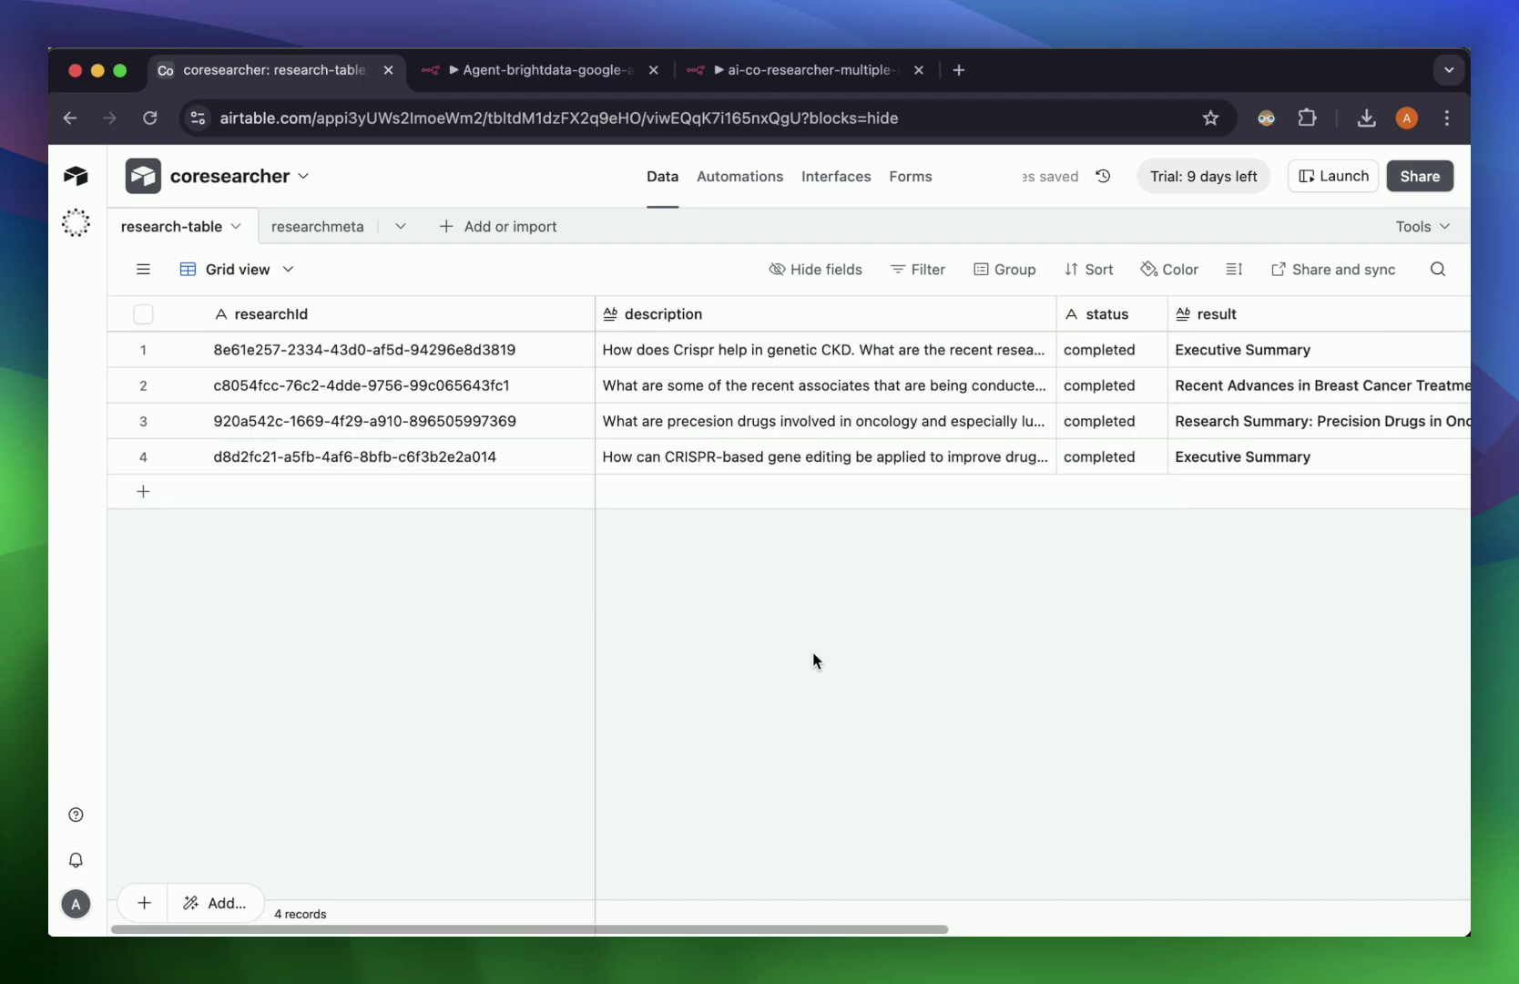
Step: Return to the ai-co-researcher-multiple-agents workflow in n8n and view its starting nodes, checking the Co-Researcher report page in between
left_click(546, 71)
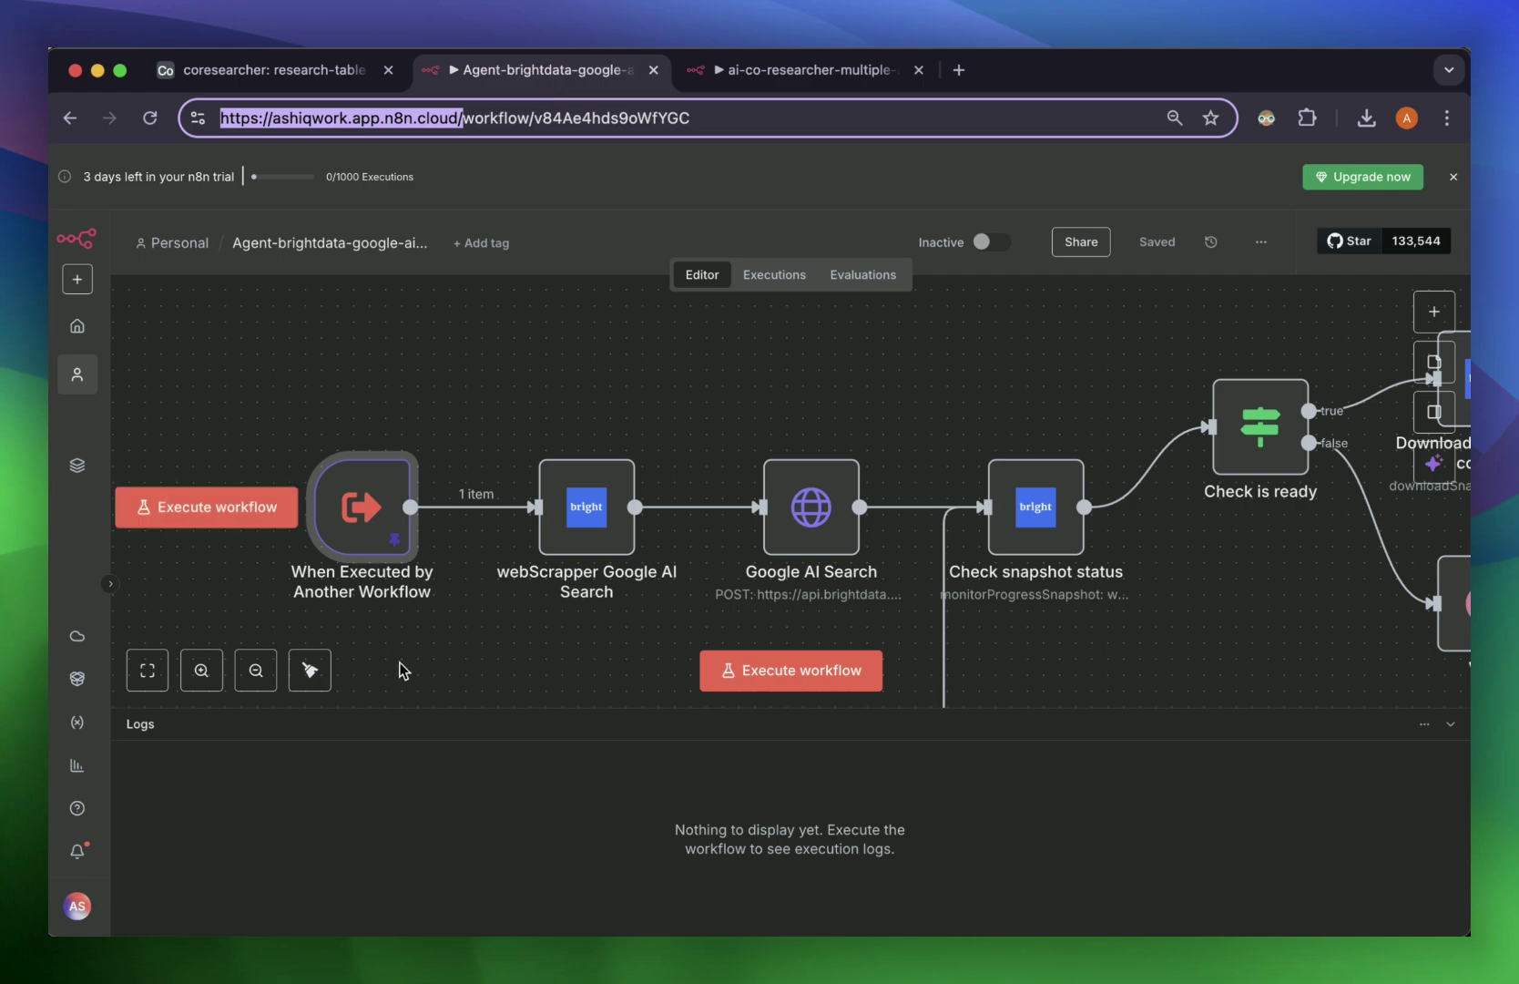
left_click(884, 69)
scroll(665, 568, "left", 10)
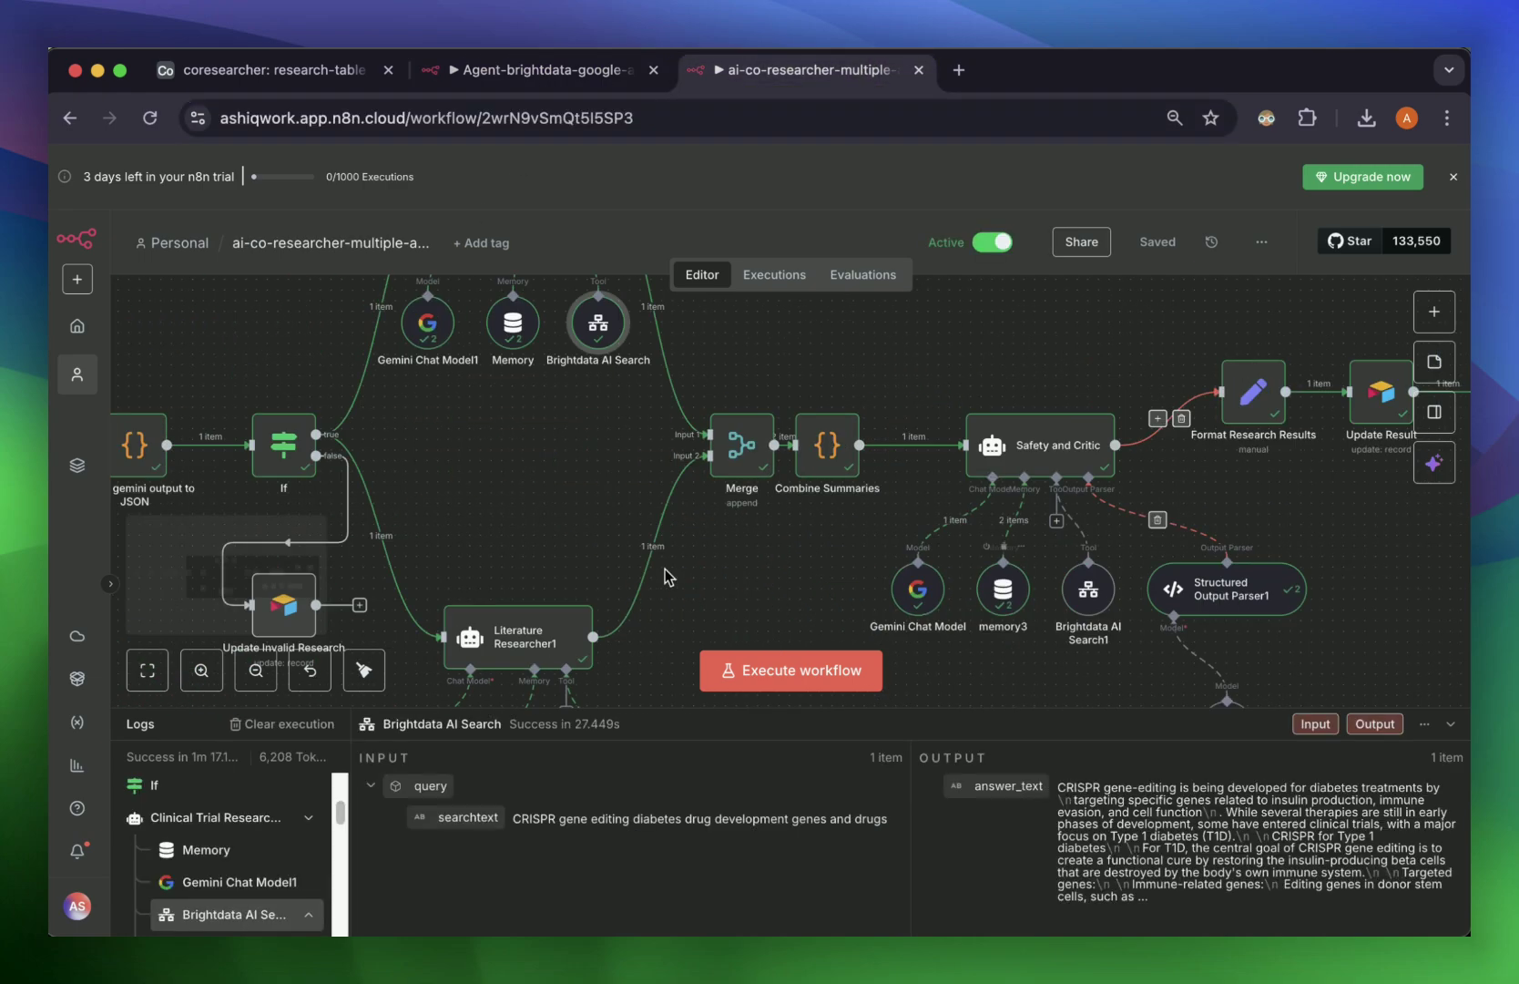
scroll(644, 558, "left", 5)
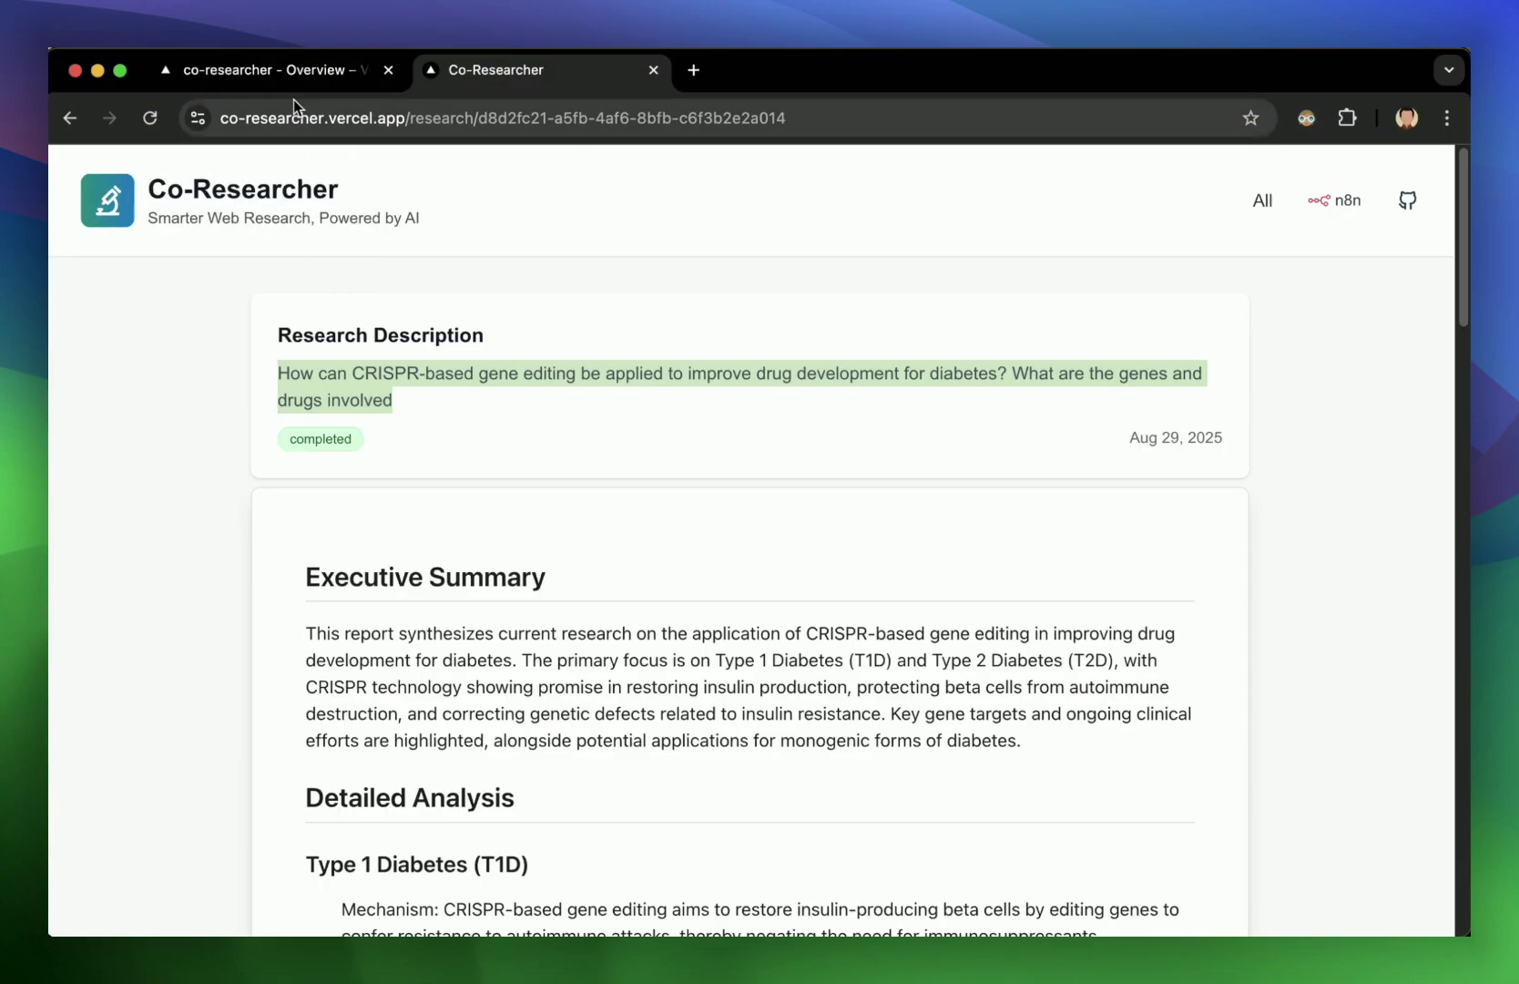
left_click(210, 195)
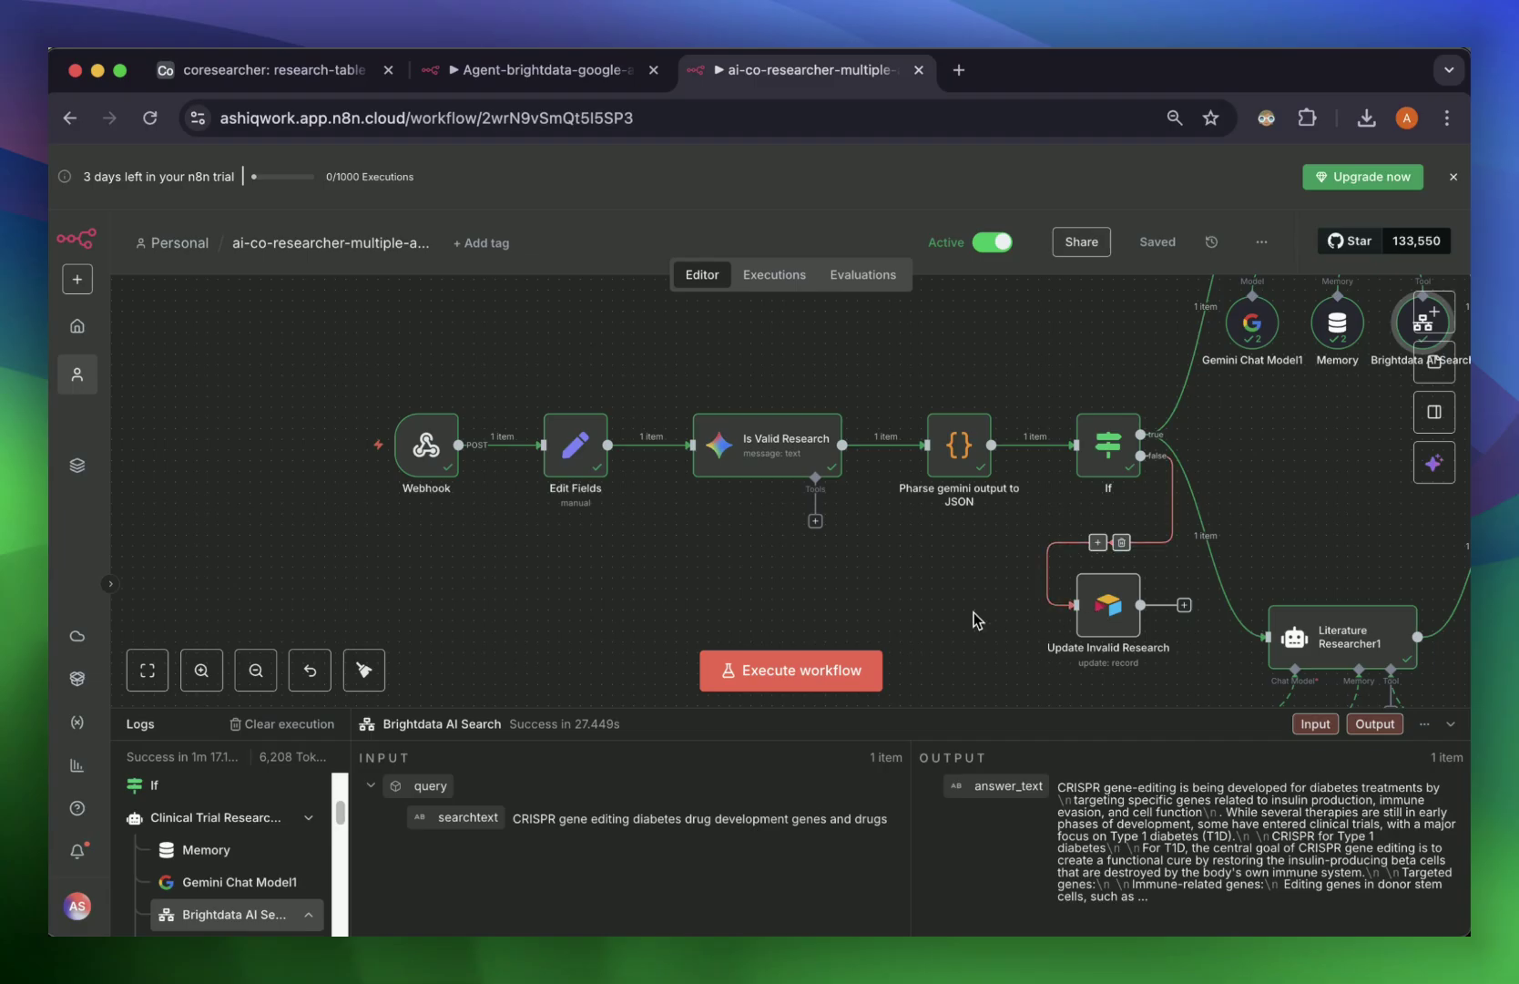
Step: Go back to the Airtable research-table and examine the status, result, createdAt and isValid fields of the records
left_click(291, 69)
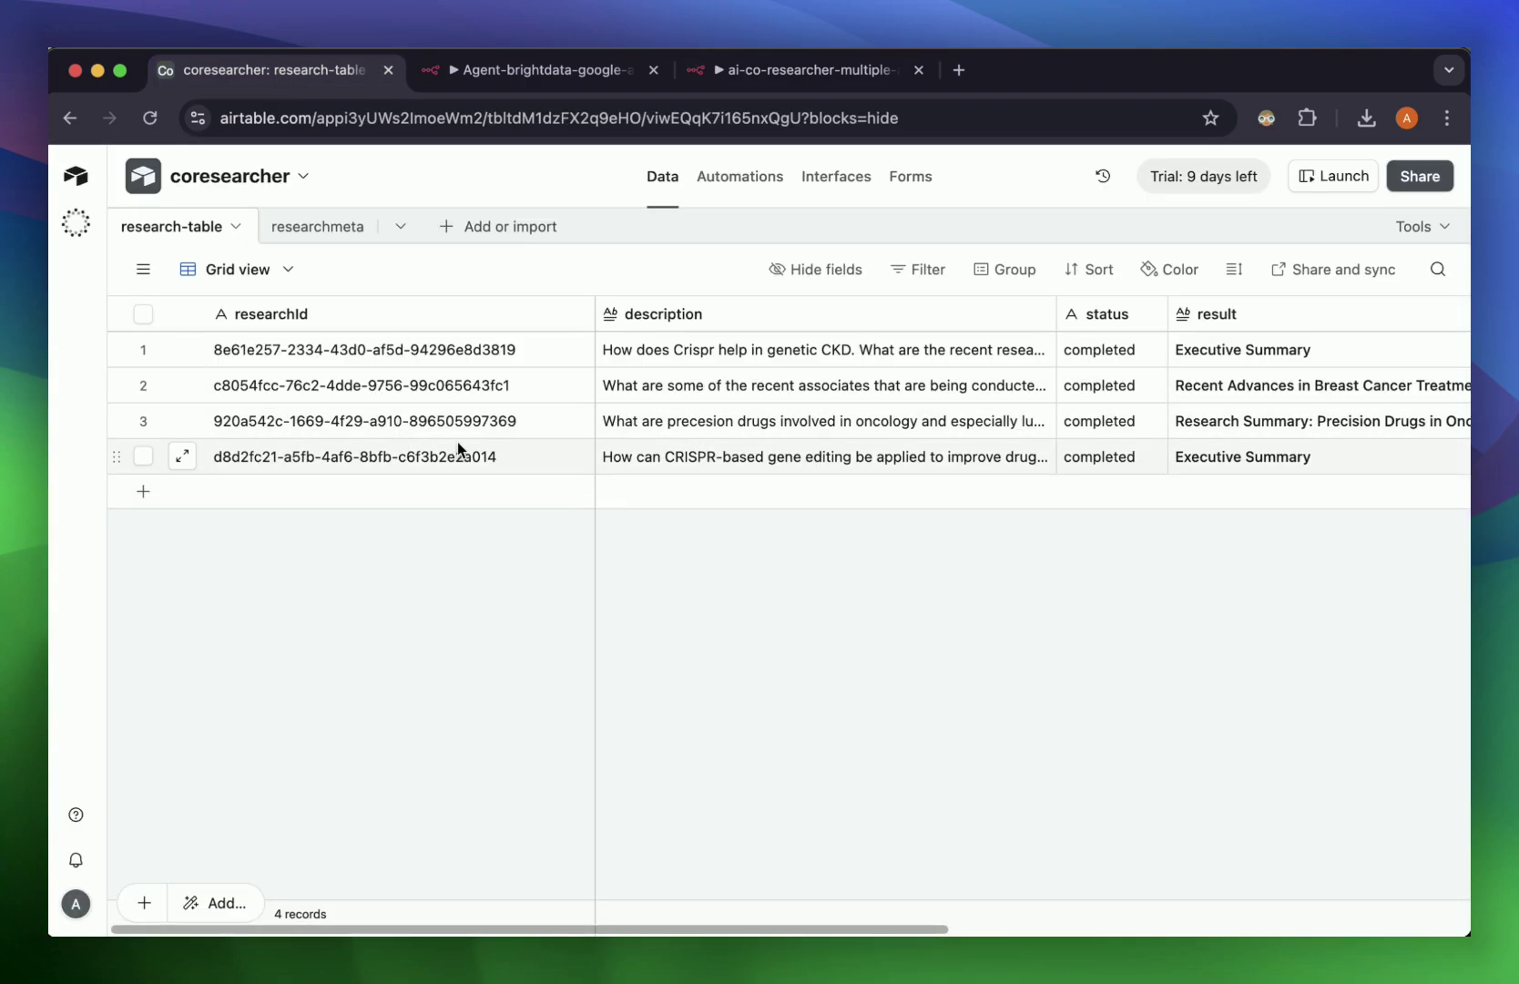
scroll(717, 460, "right", 5)
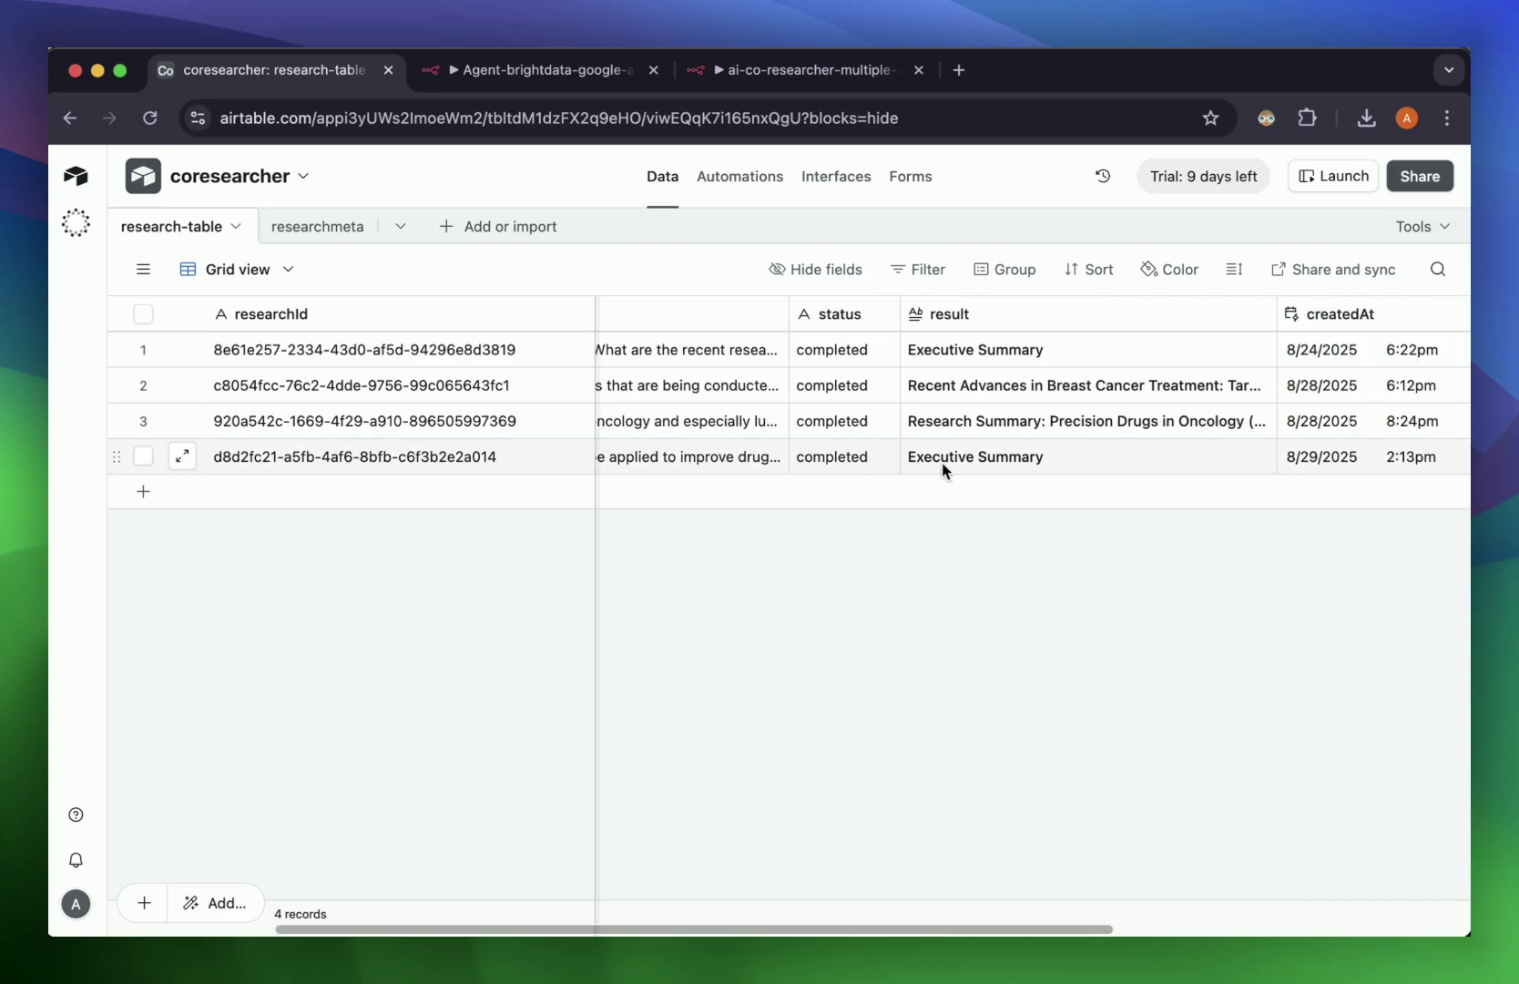
scroll(1014, 472, "right", 3)
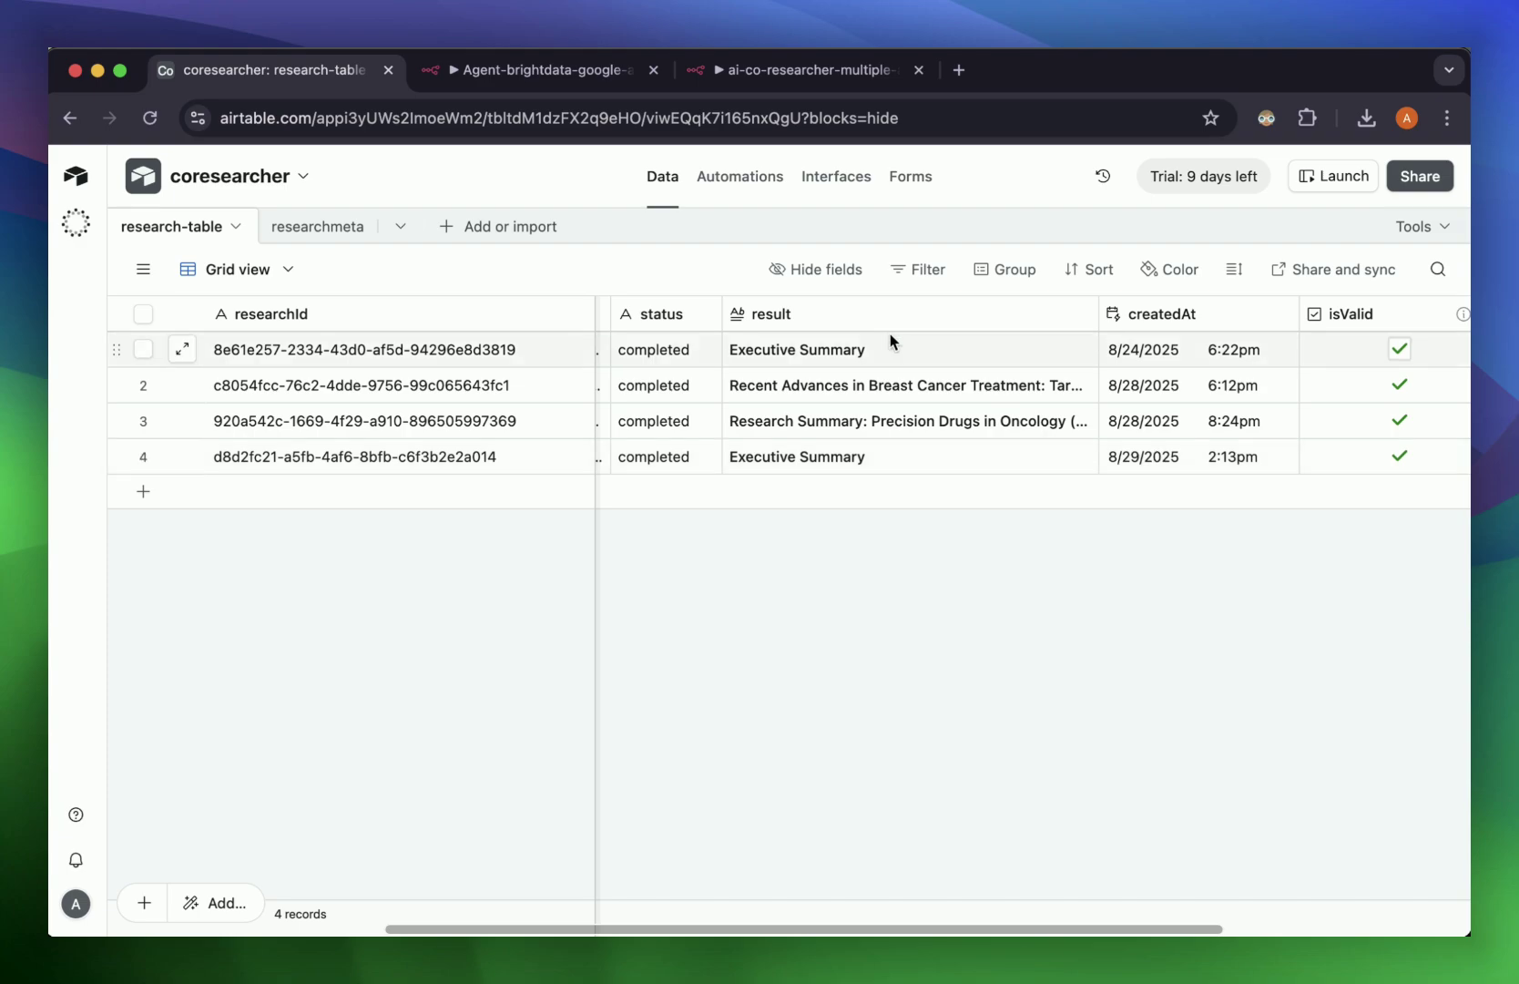
Step: Switch to the ai-co-researcher-multiple-agents workflow in n8n and inspect the Edit Fields node's field mappings and JSON output
left_click(768, 72)
mouse_move(424, 455)
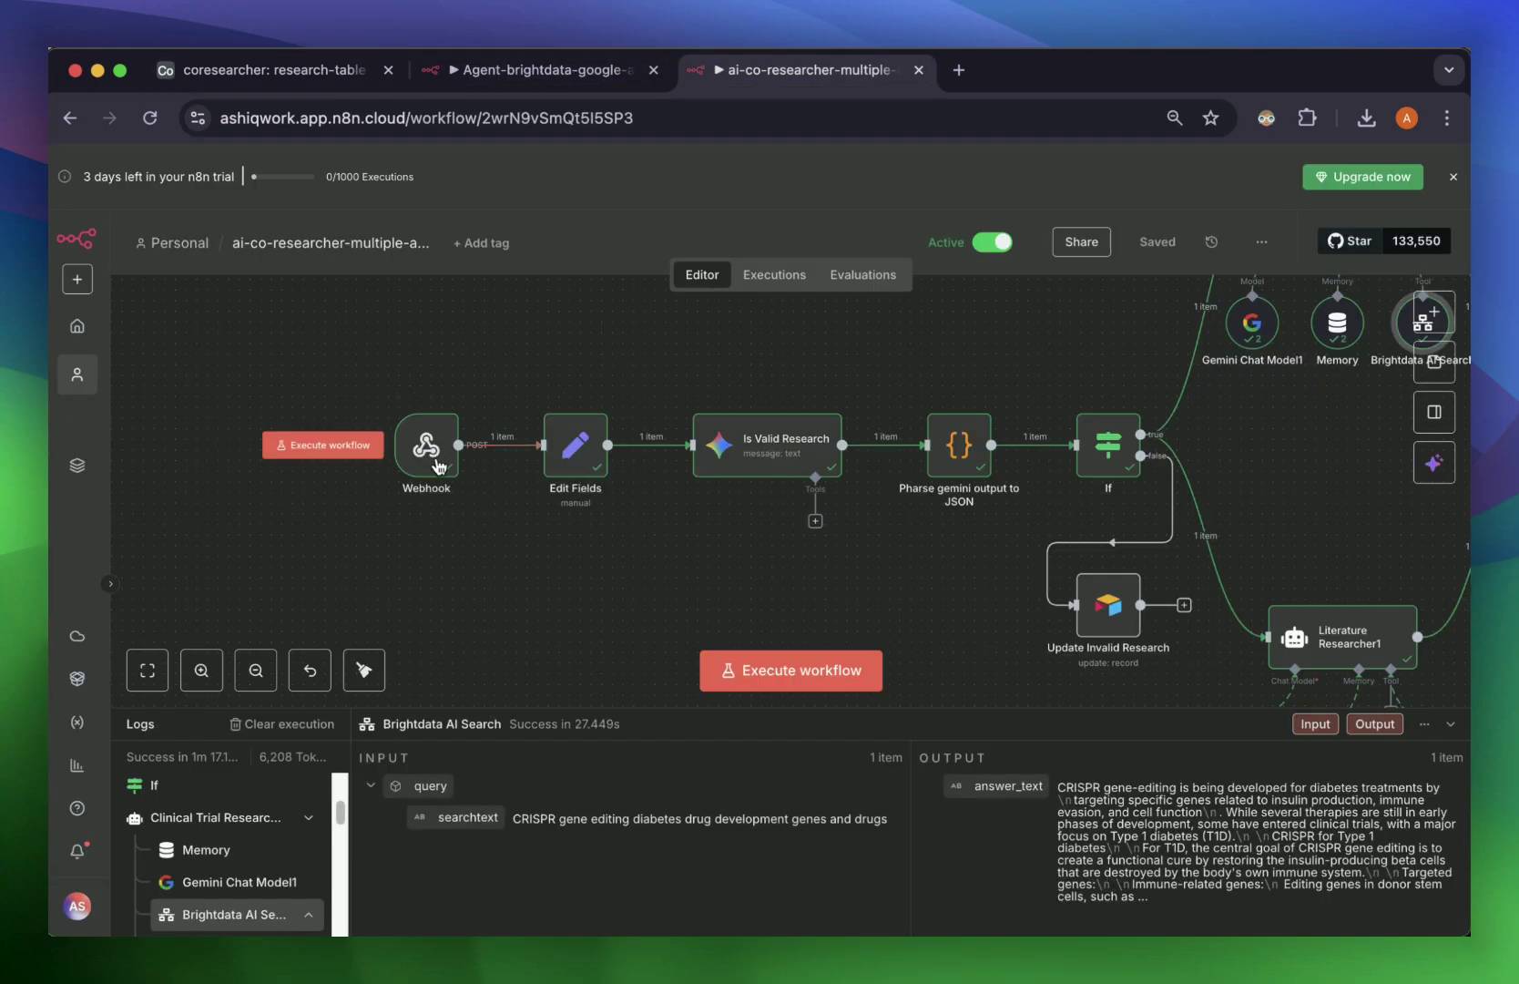
left_click(586, 454)
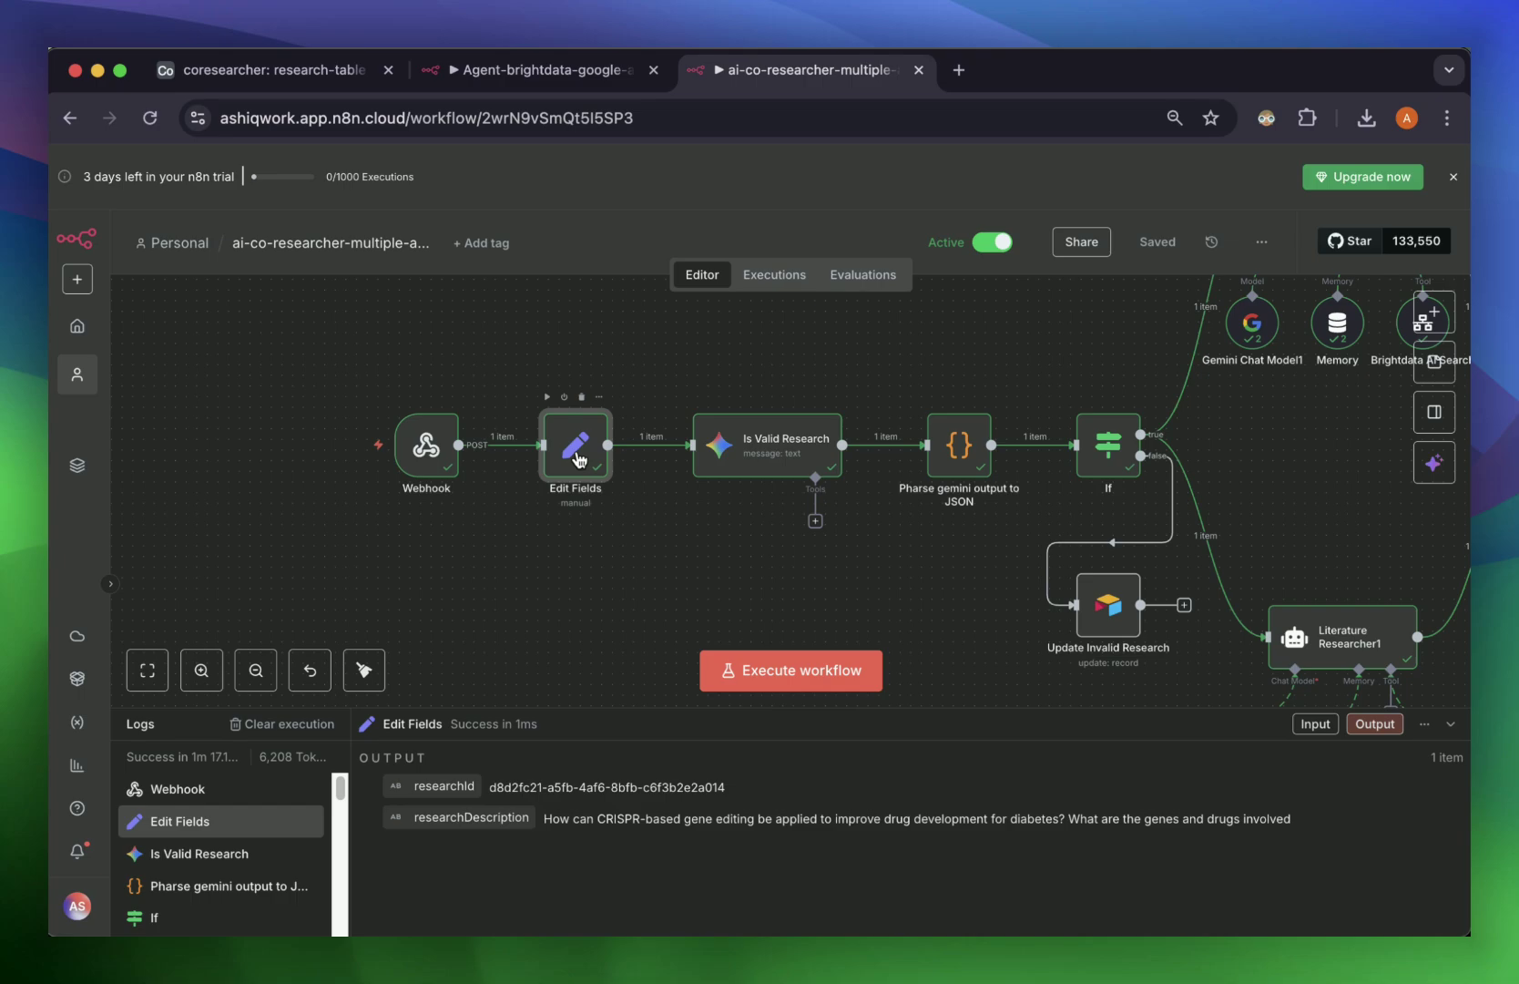
double_click(576, 458)
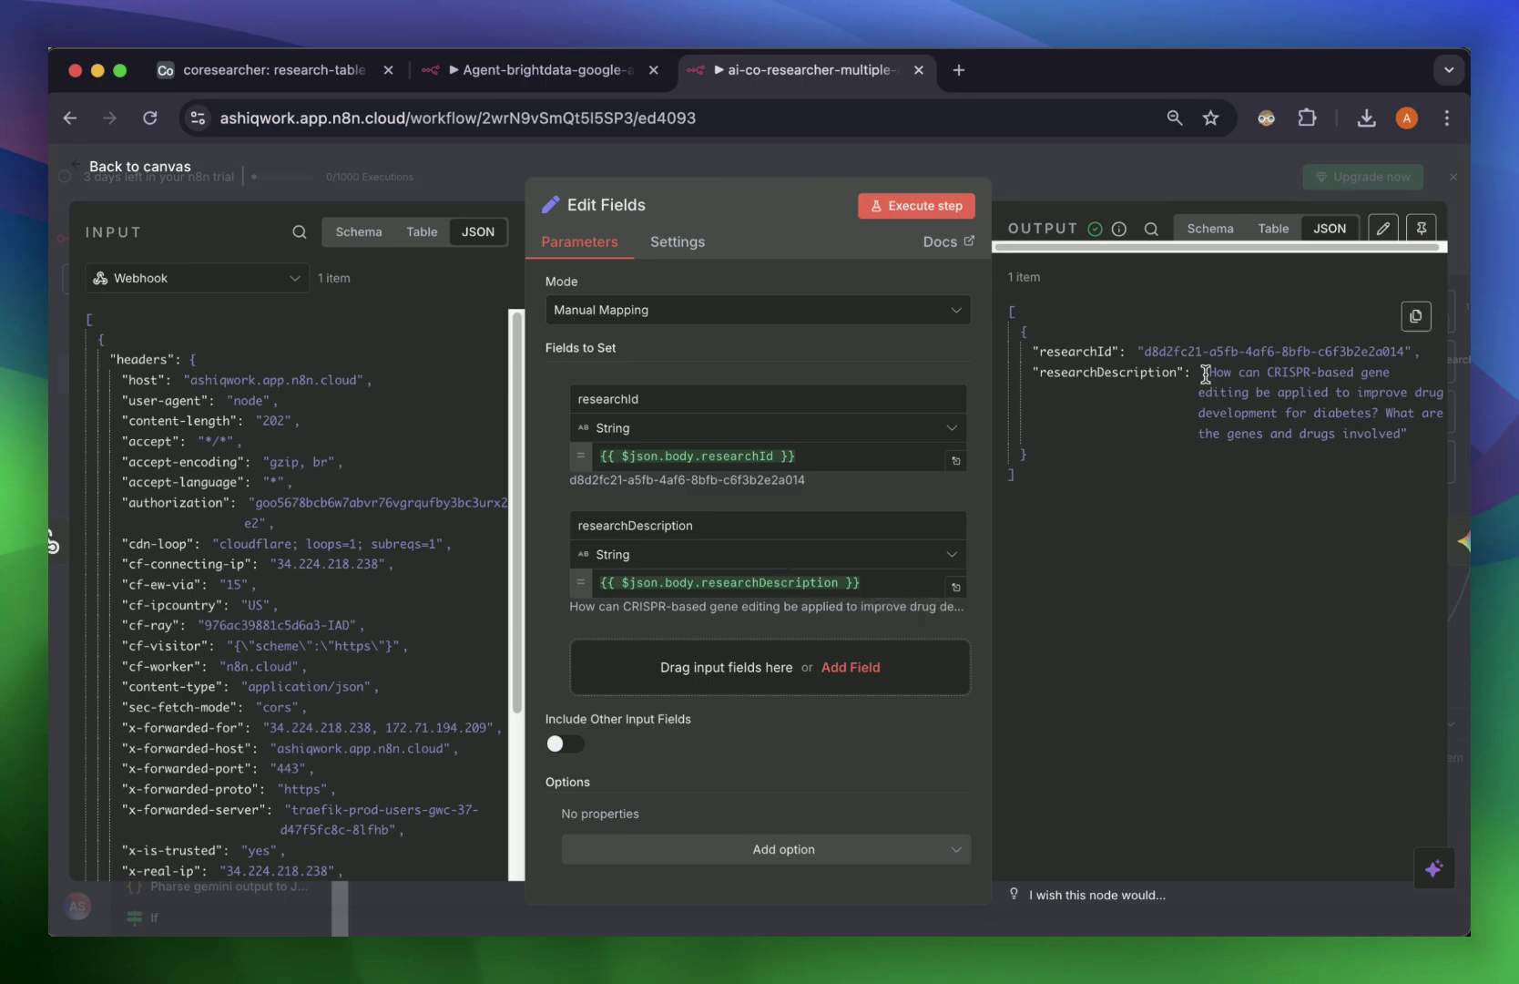
key("Escape")
Step: Inspect the Is Valid Research node's Gemini model settings, prompt and output
left_click(745, 444)
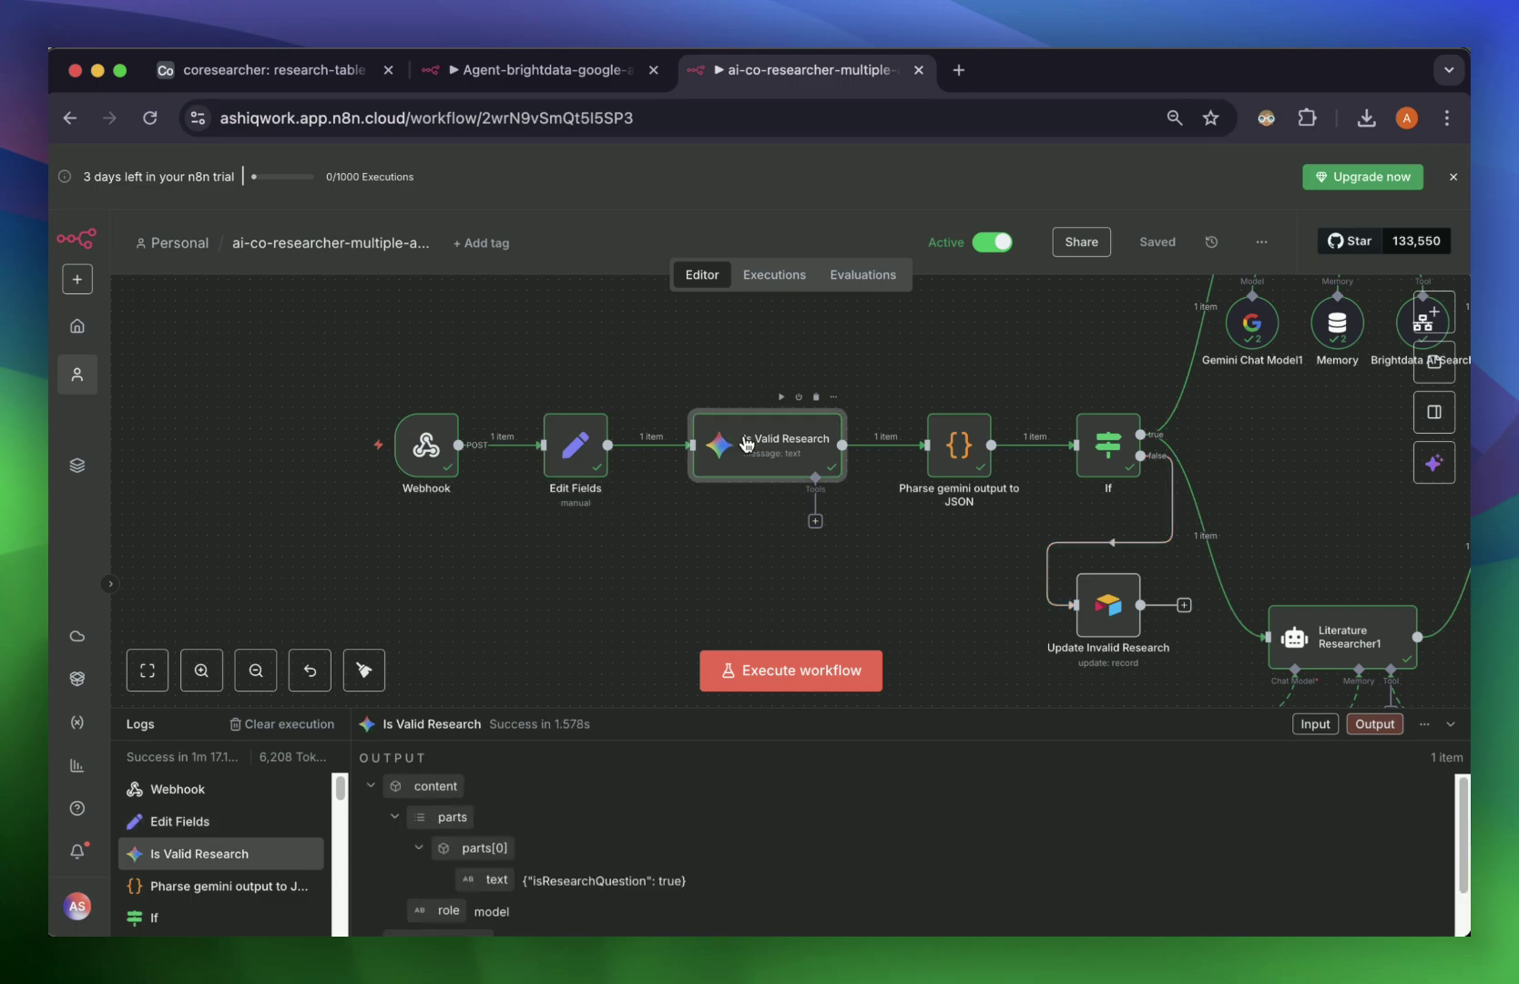
double_click(747, 455)
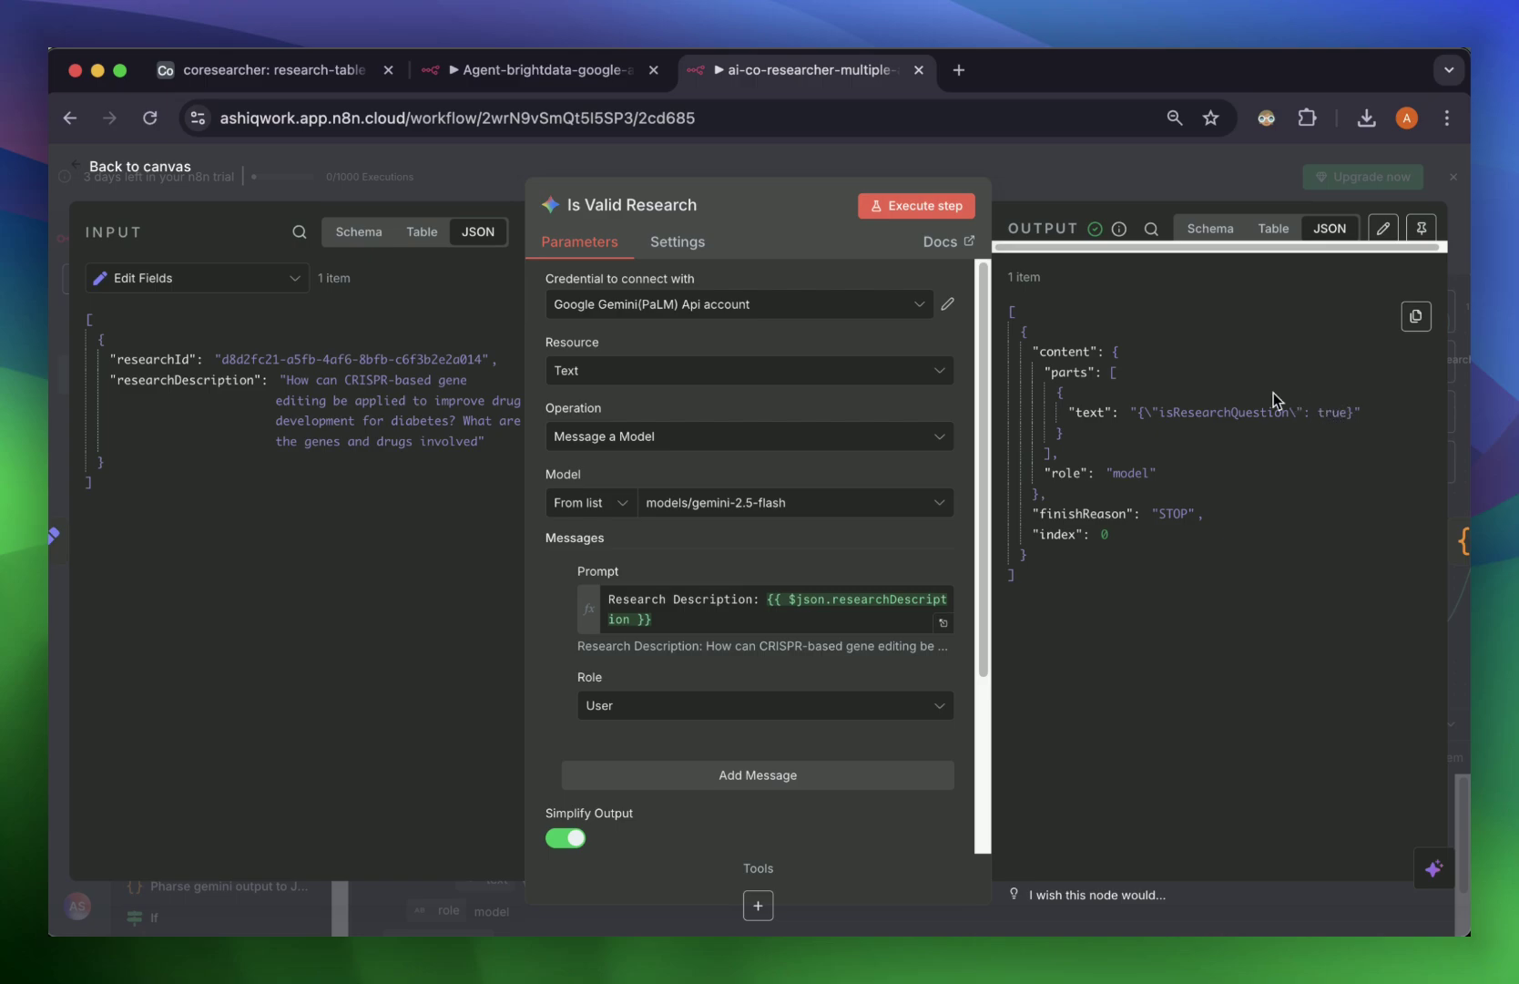
left_click(1132, 166)
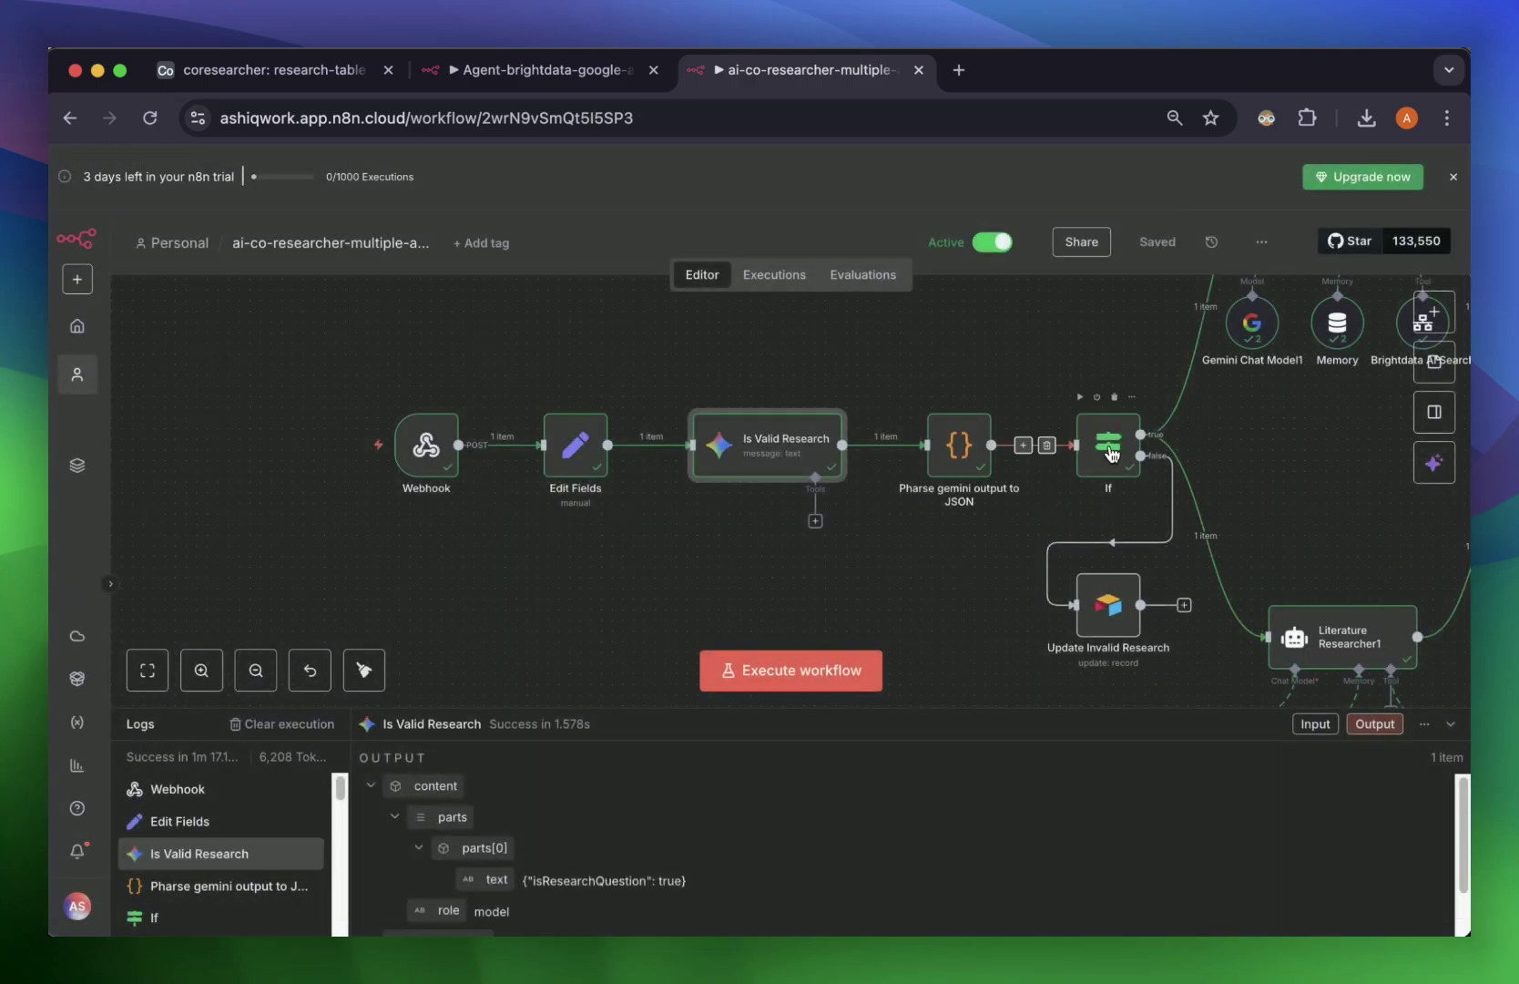
Step: Review the JavaScript in the Pharse gemini output to JSON node and view the If node's branch output
mouse_move(899, 444)
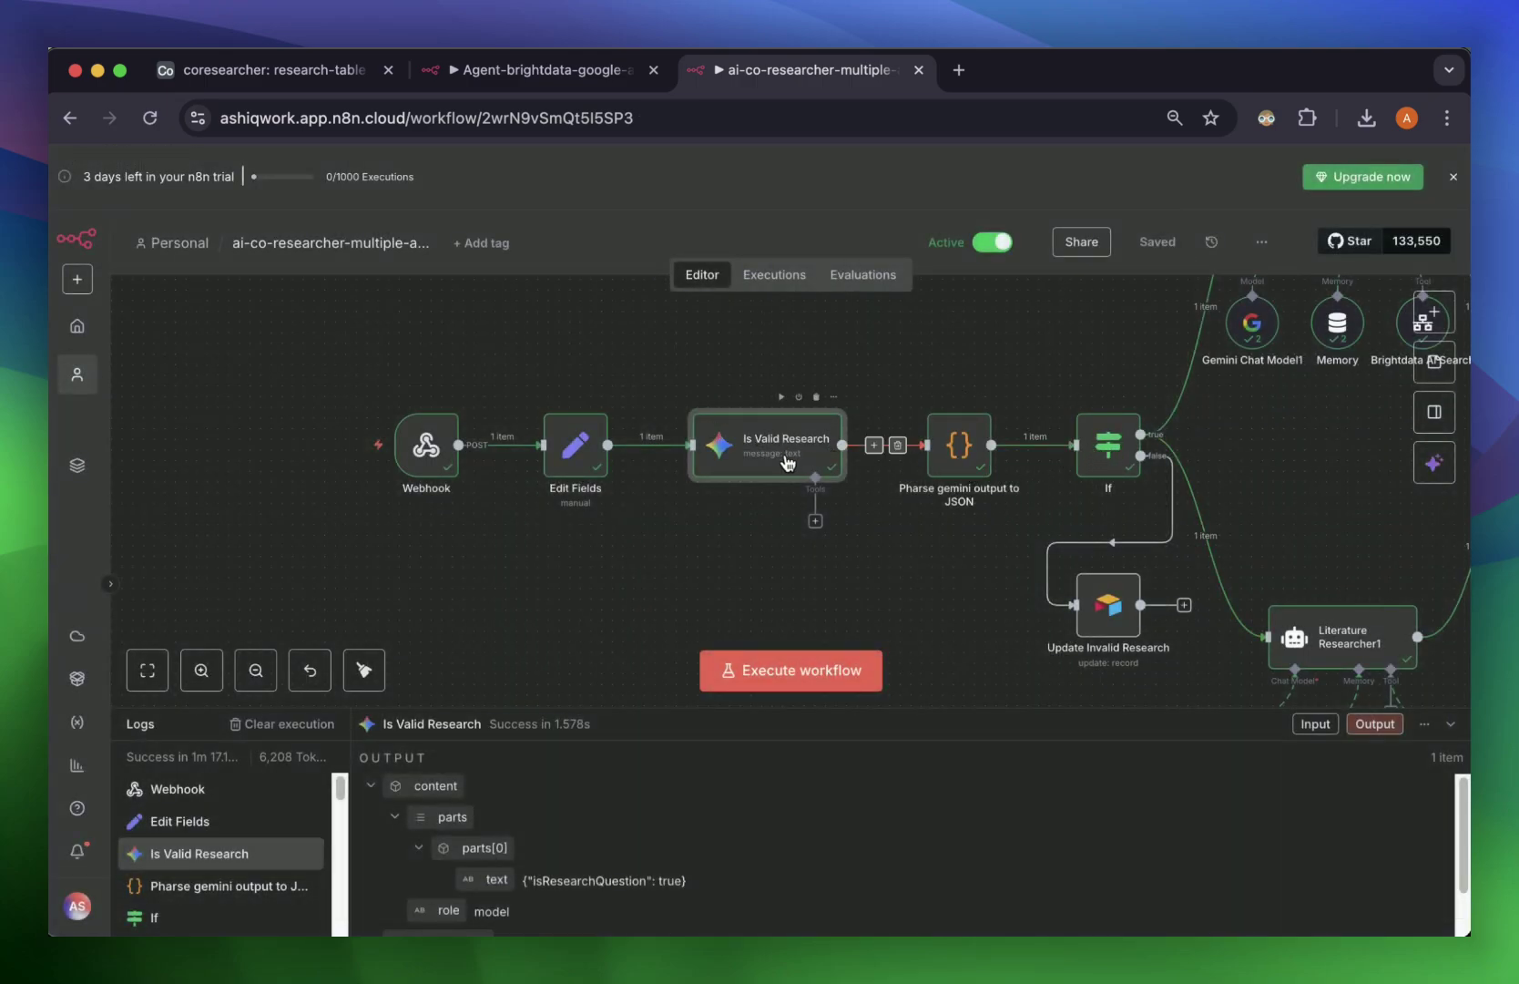
double_click(963, 451)
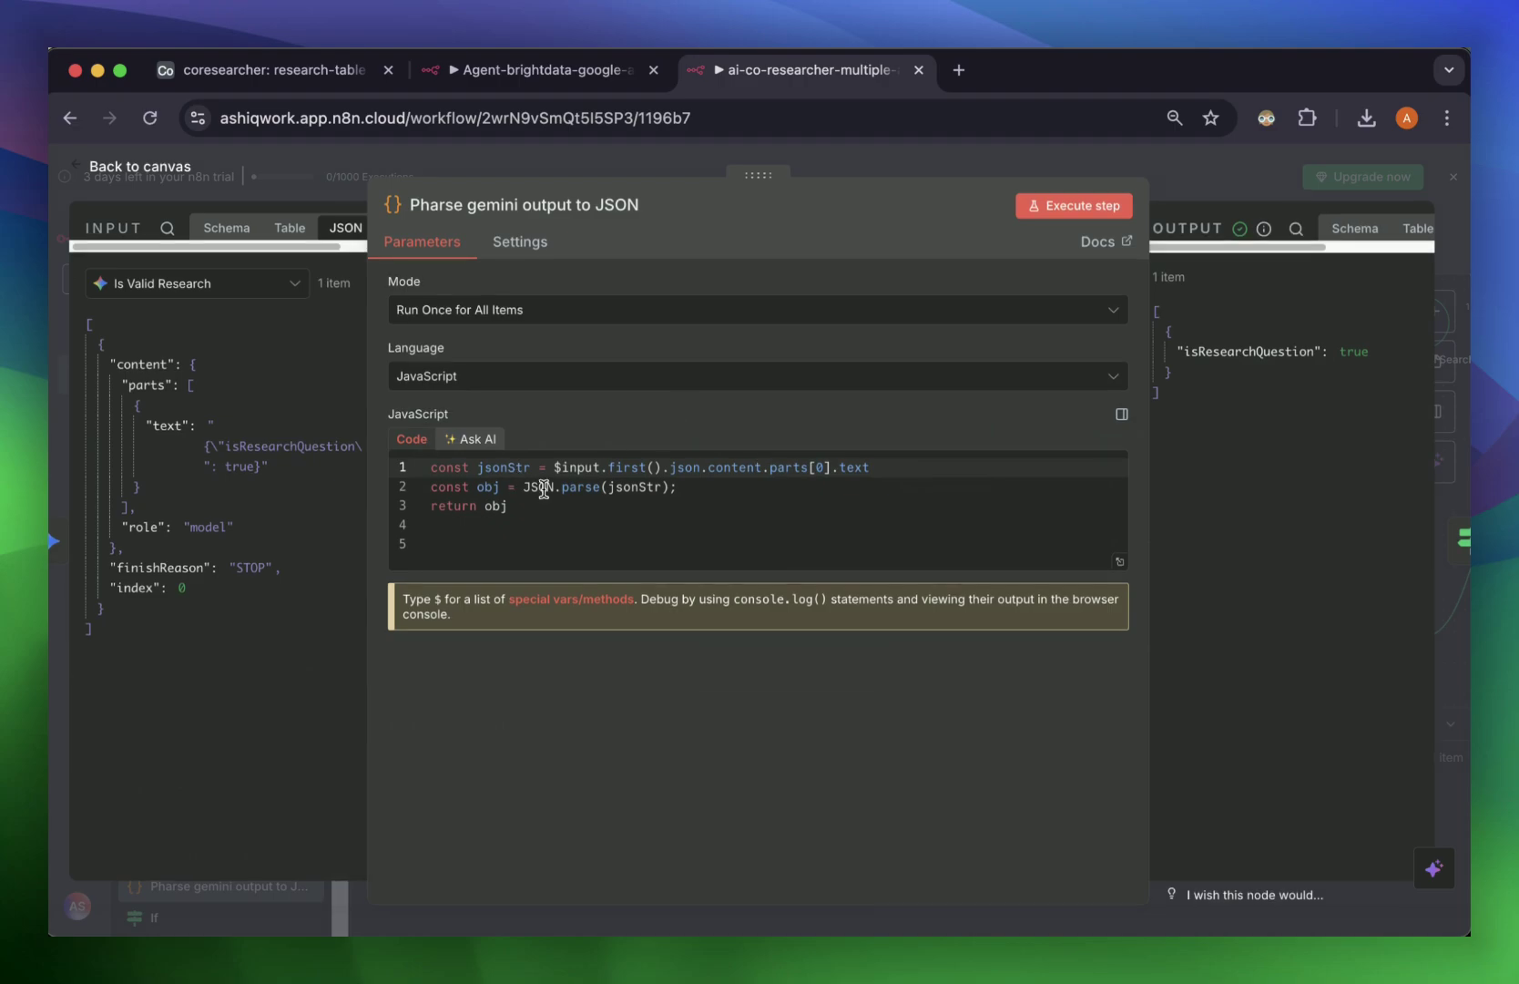
left_click(1189, 166)
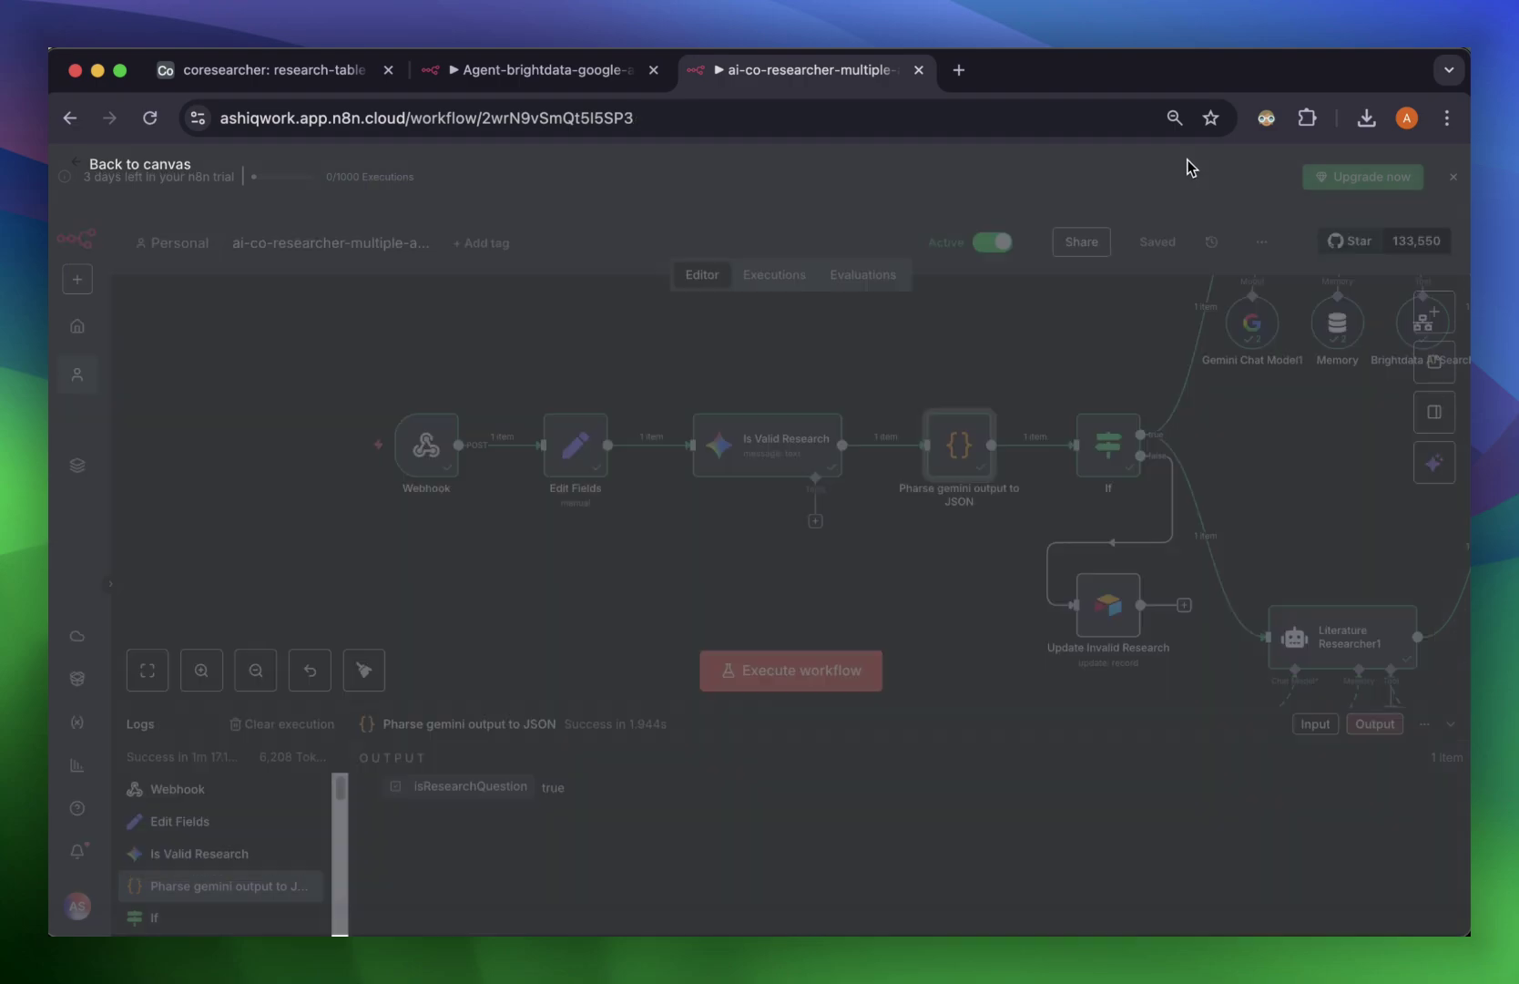
left_click(1103, 463)
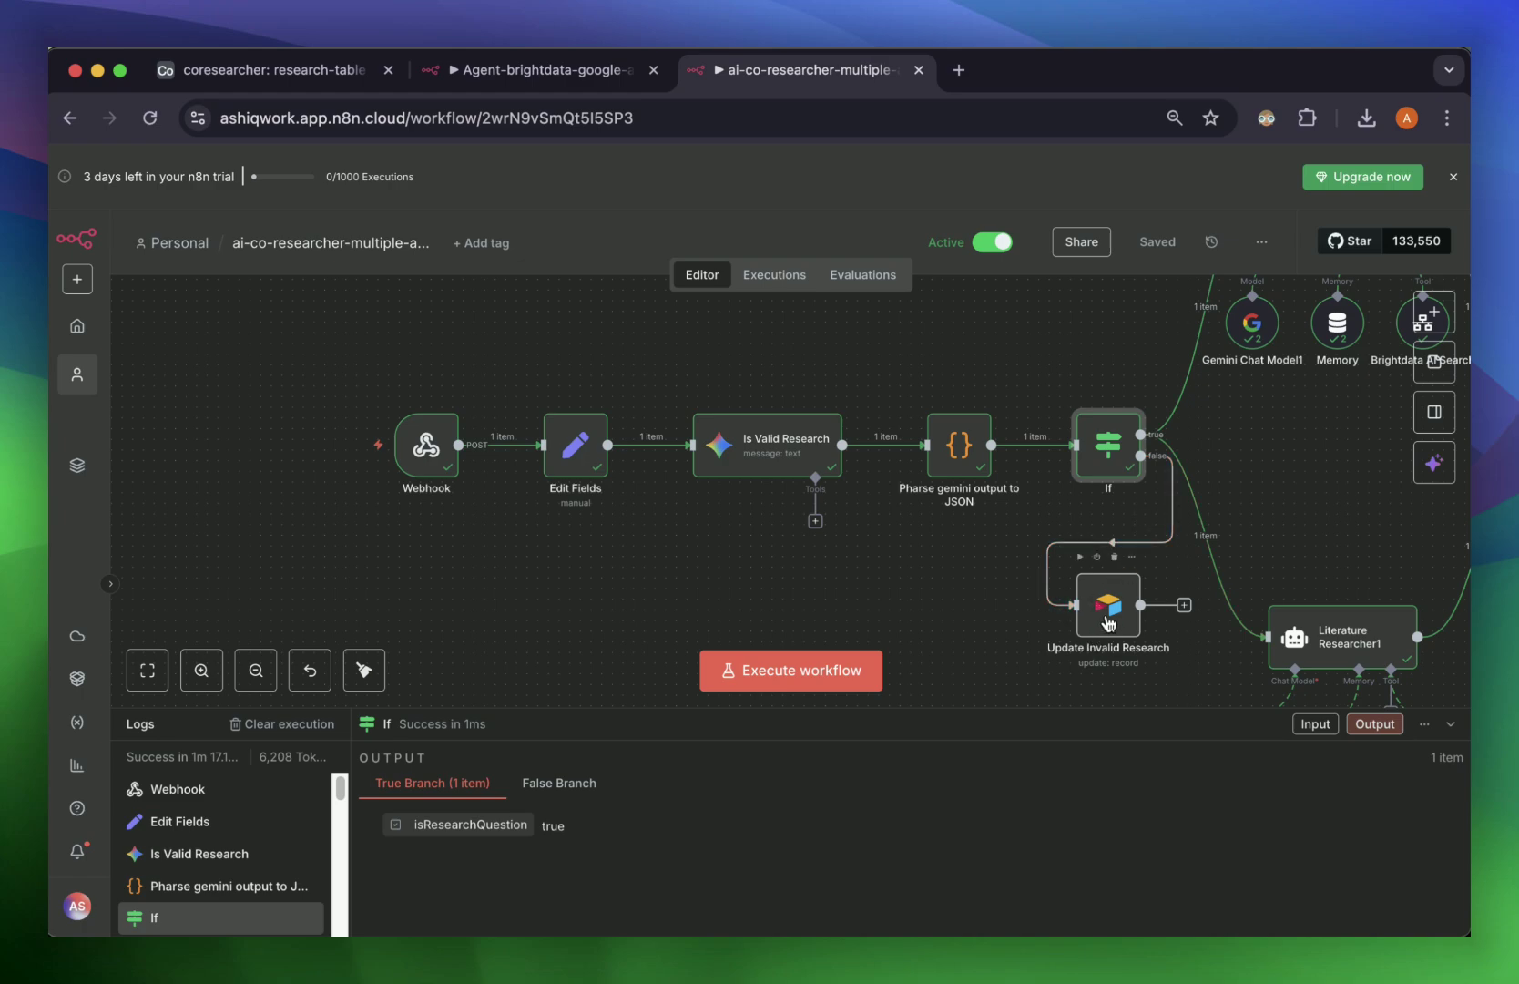
Step: Check the isValid field of the research-table records in Airtable, and return to the multiple-agents workflow in n8n
left_click(284, 73)
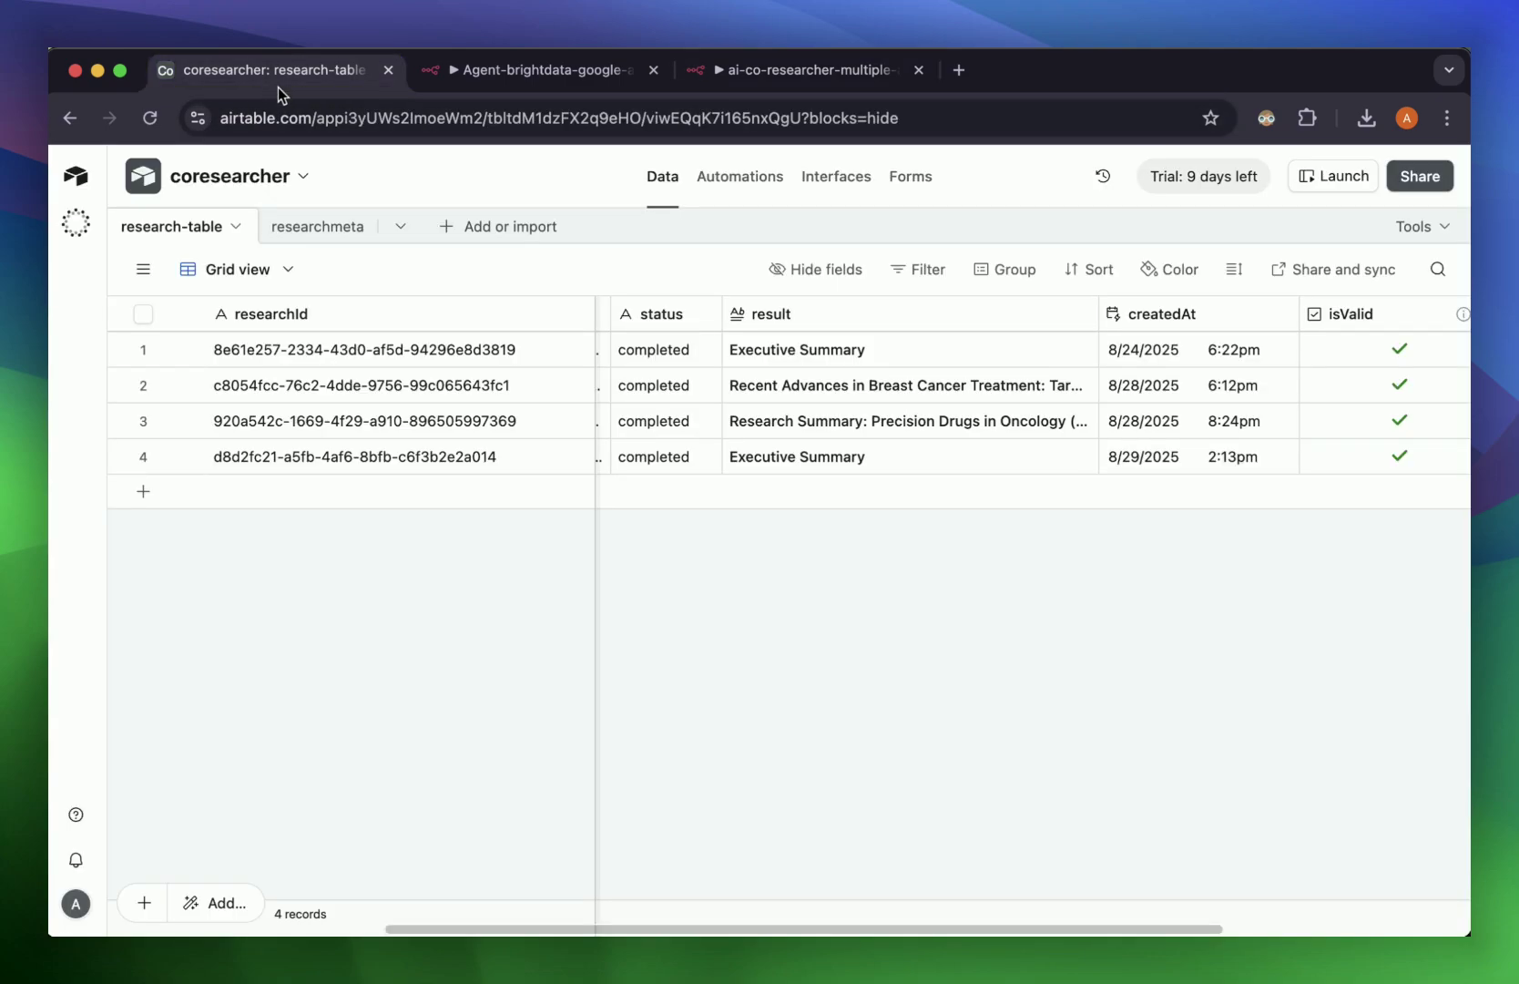
scroll(1275, 469, "right", 5)
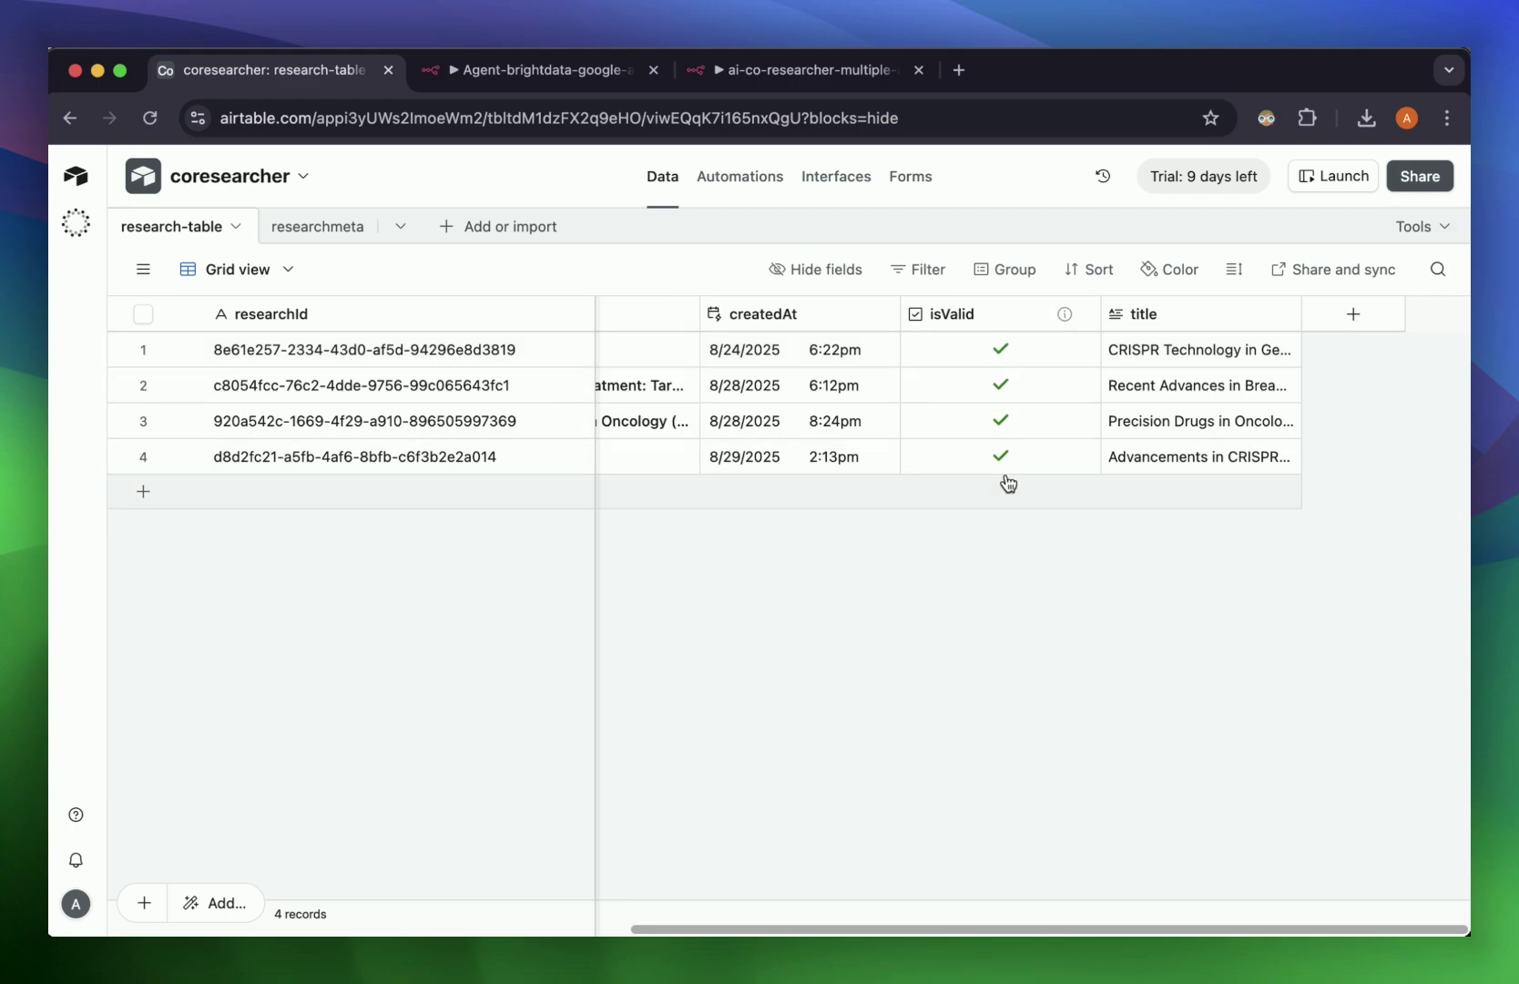
left_click(742, 69)
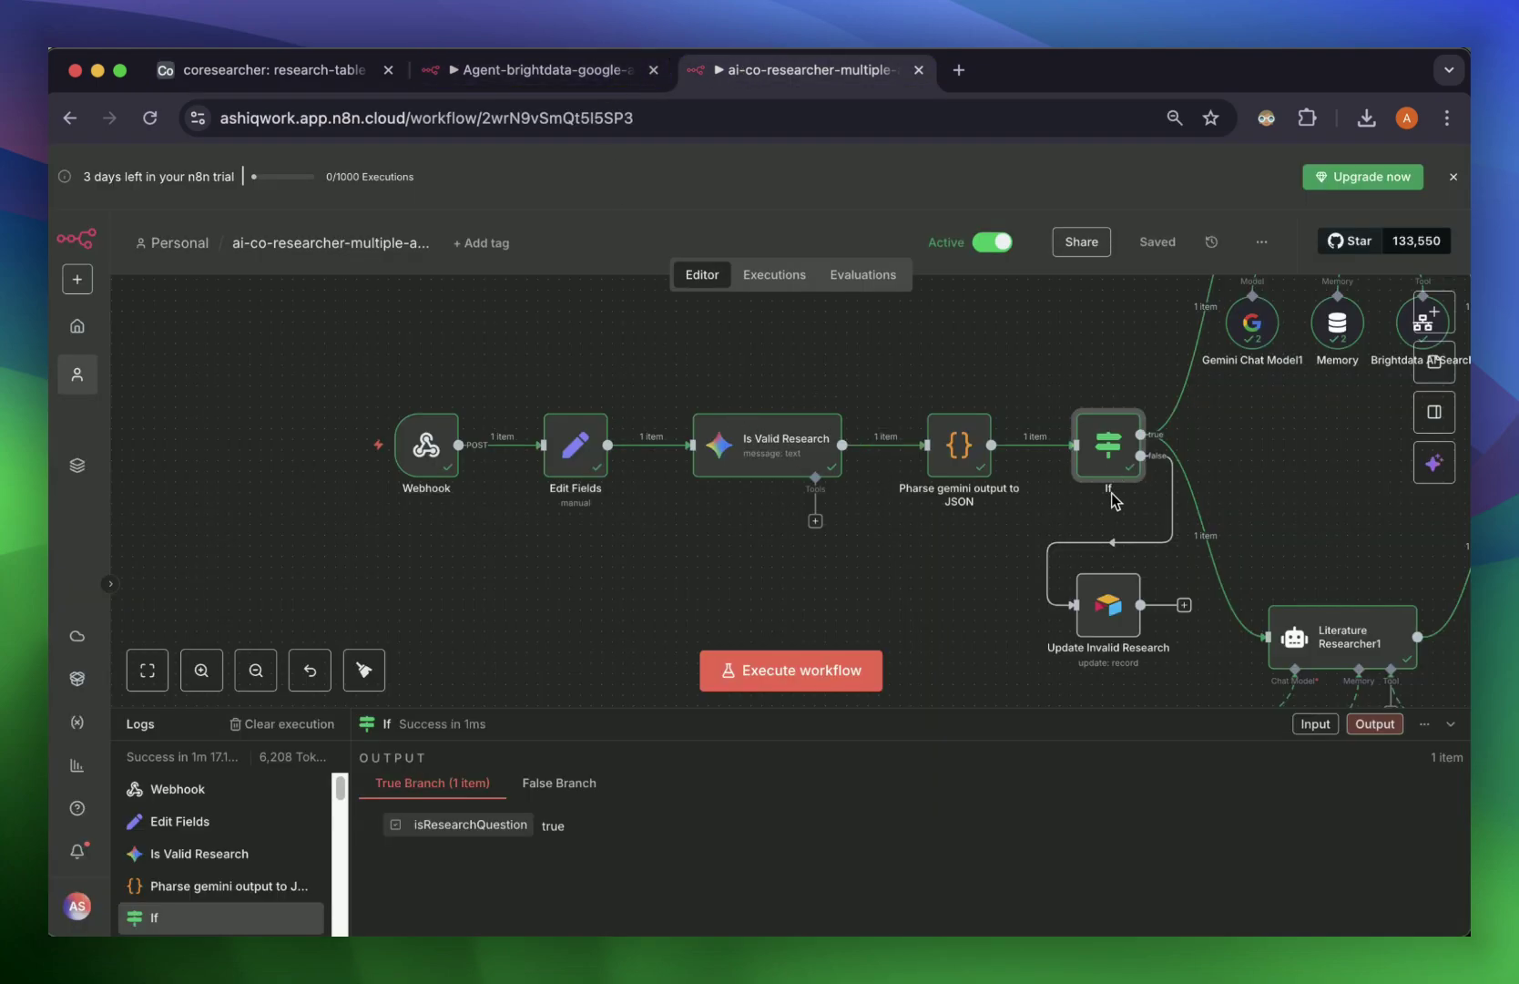
Step: Collapse the execution logs and open the Clinical Trial Researcher's Brightdata AI Search tool to view its settings and output
scroll(1116, 497, "right", 2)
scroll(1150, 519, "right", 2)
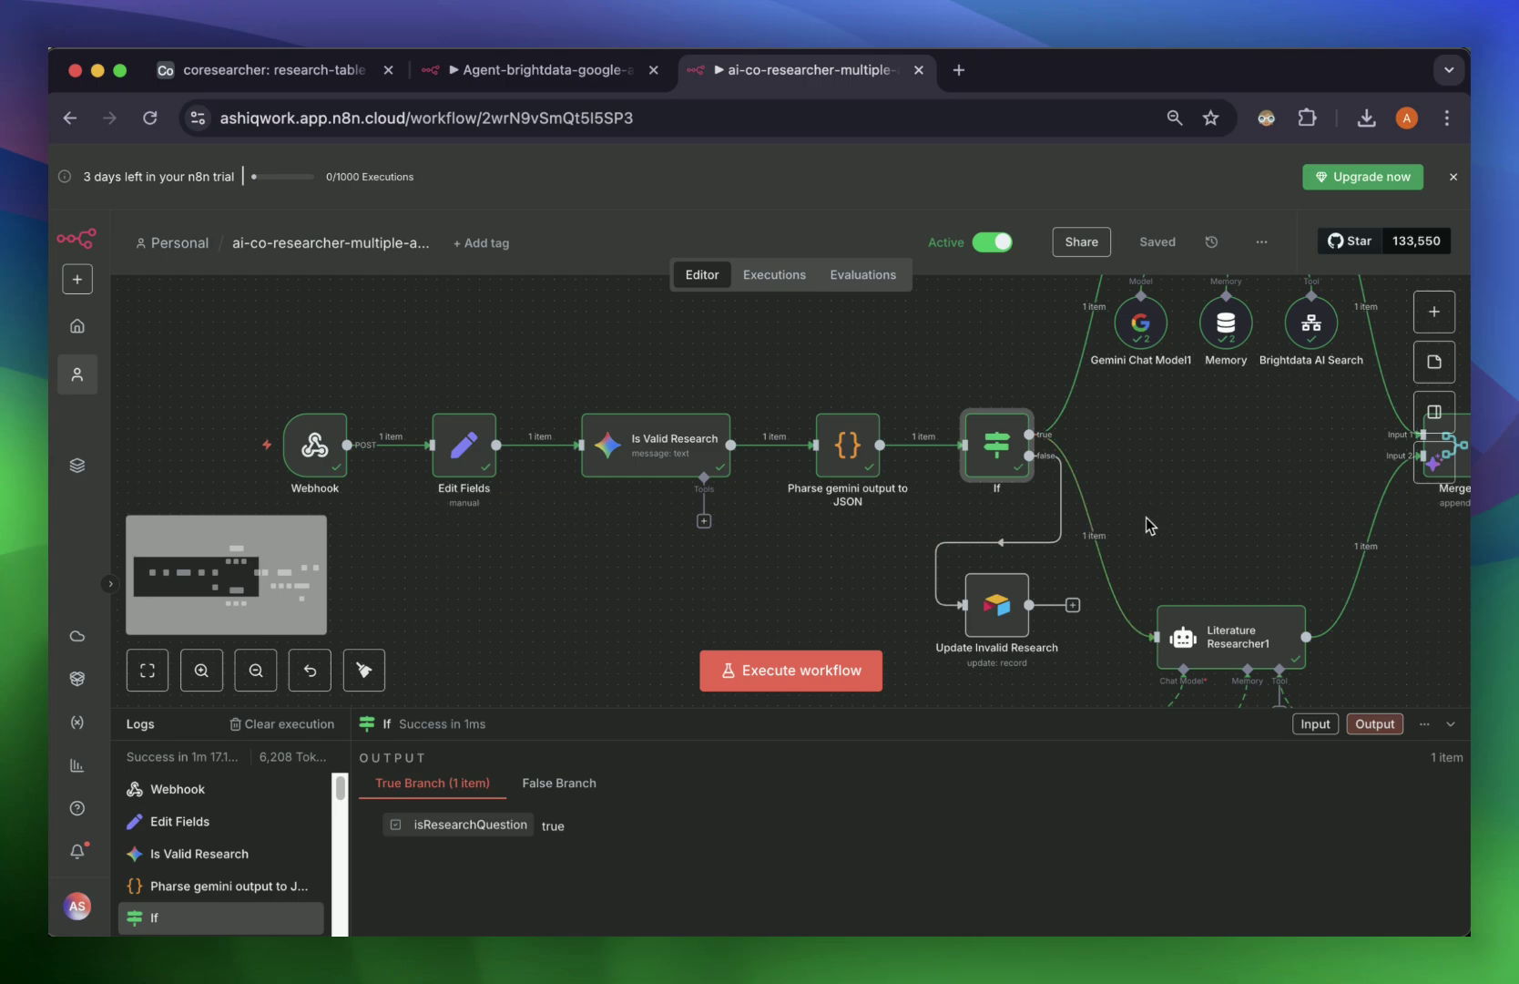
left_click(1452, 726)
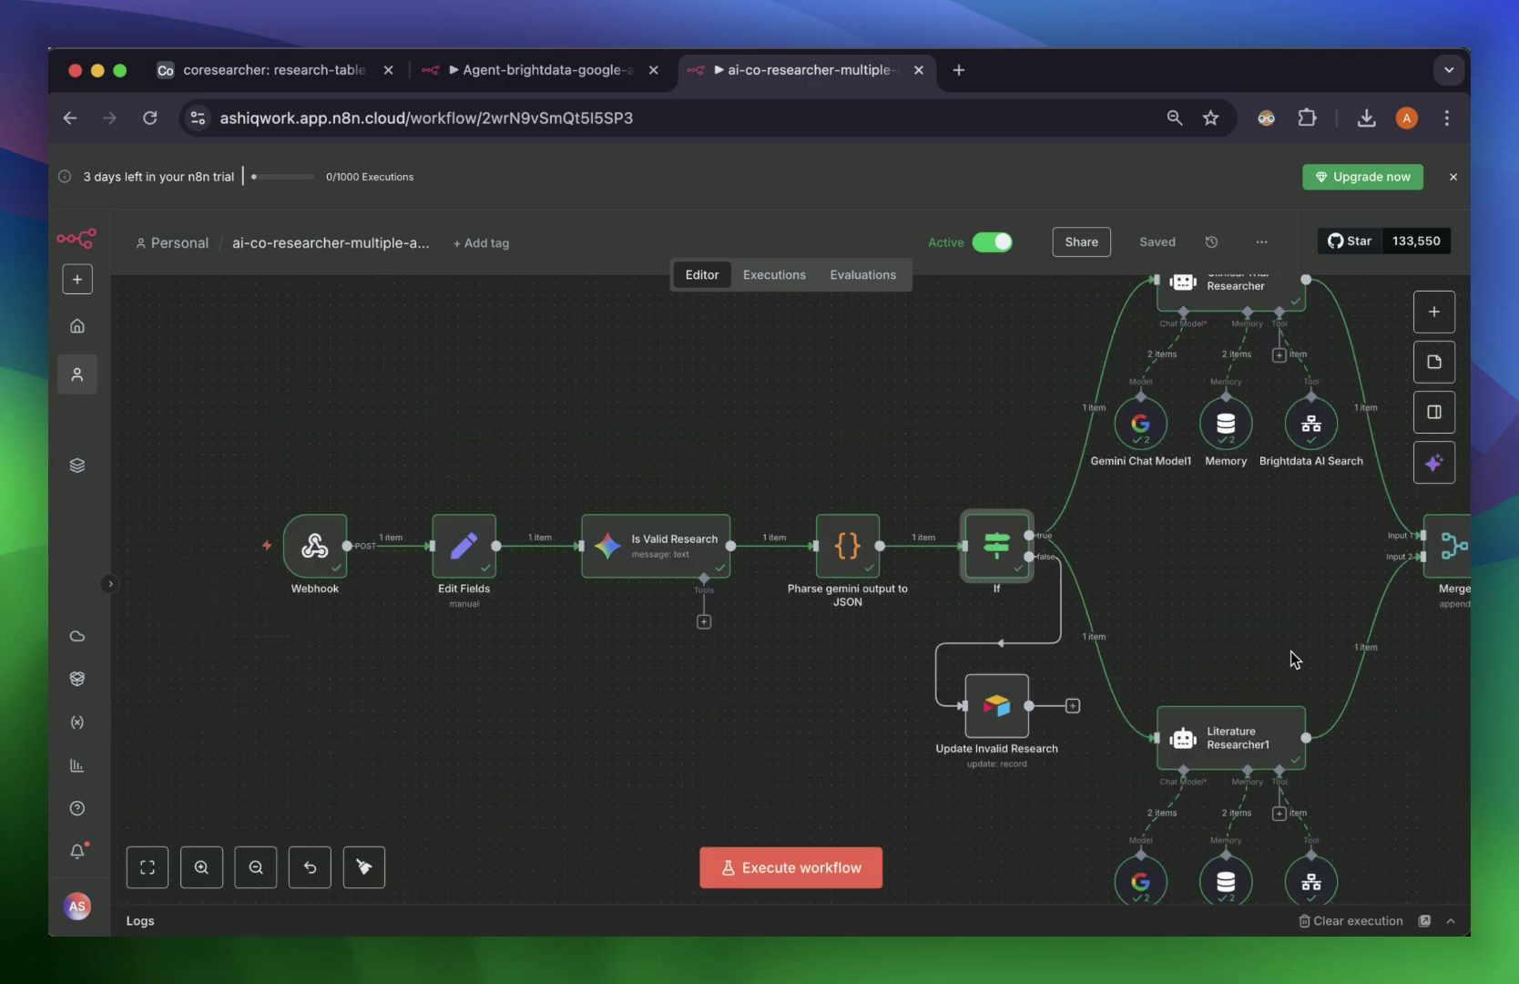
scroll(1116, 533, "right", 7)
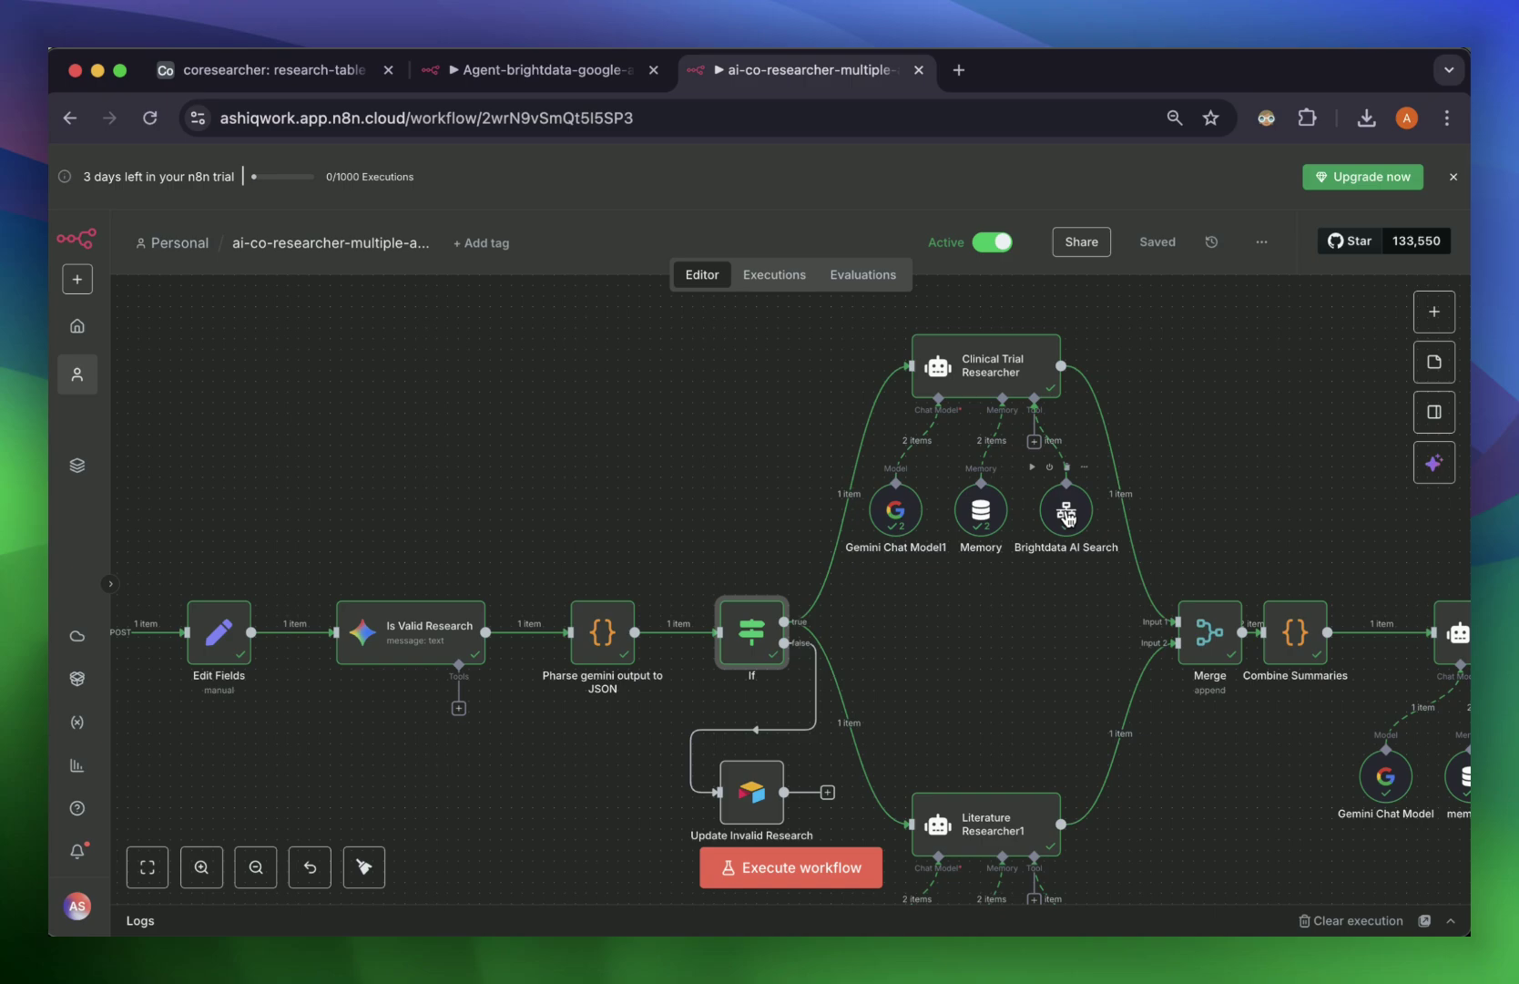
left_click(1068, 515)
double_click(1067, 515)
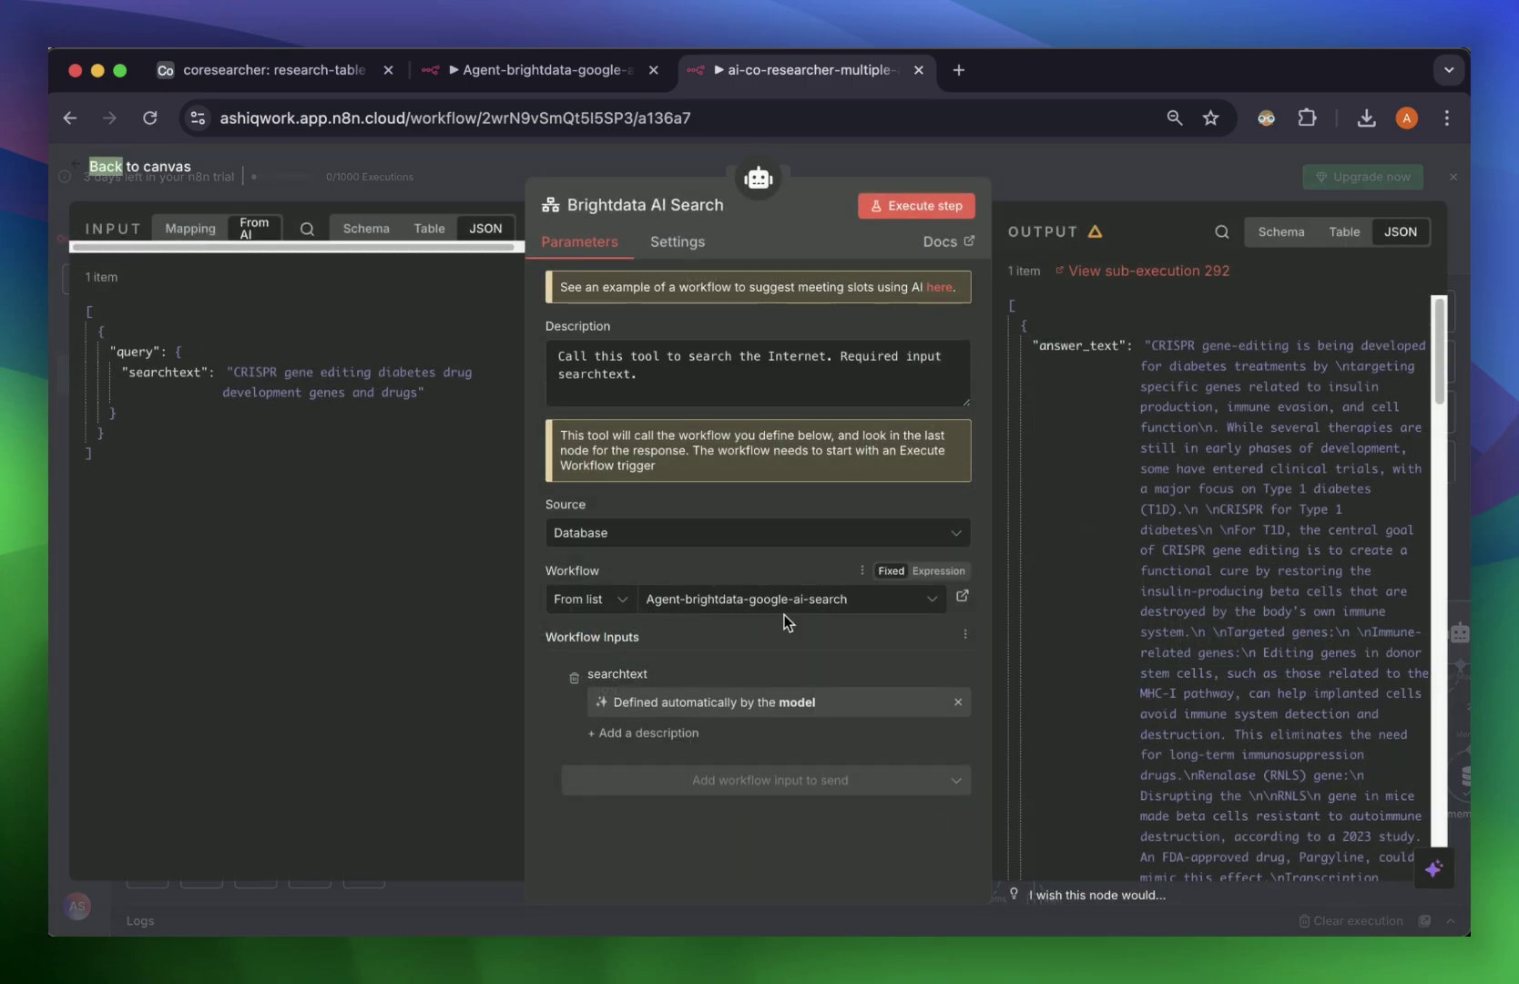
Step: Switch to the Agent-brightdata-google-ai-search workflow and examine its nodes from the trigger through the snapshot status check
left_click(537, 70)
scroll(373, 574, "down", 2)
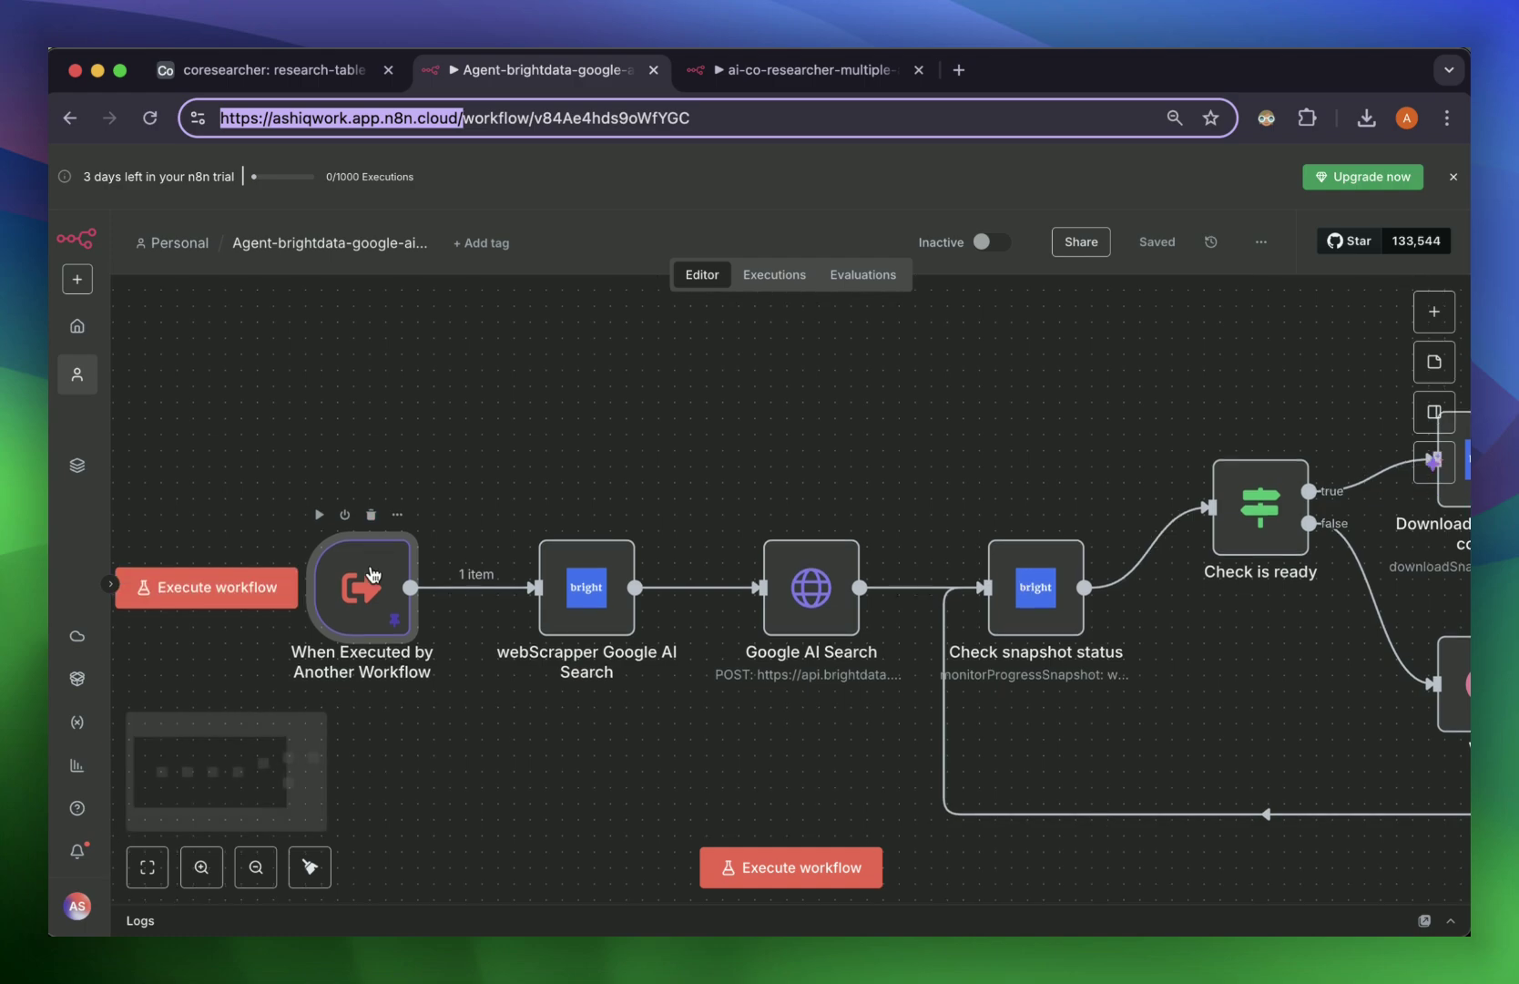
scroll(373, 574, "down", 1)
mouse_move(428, 586)
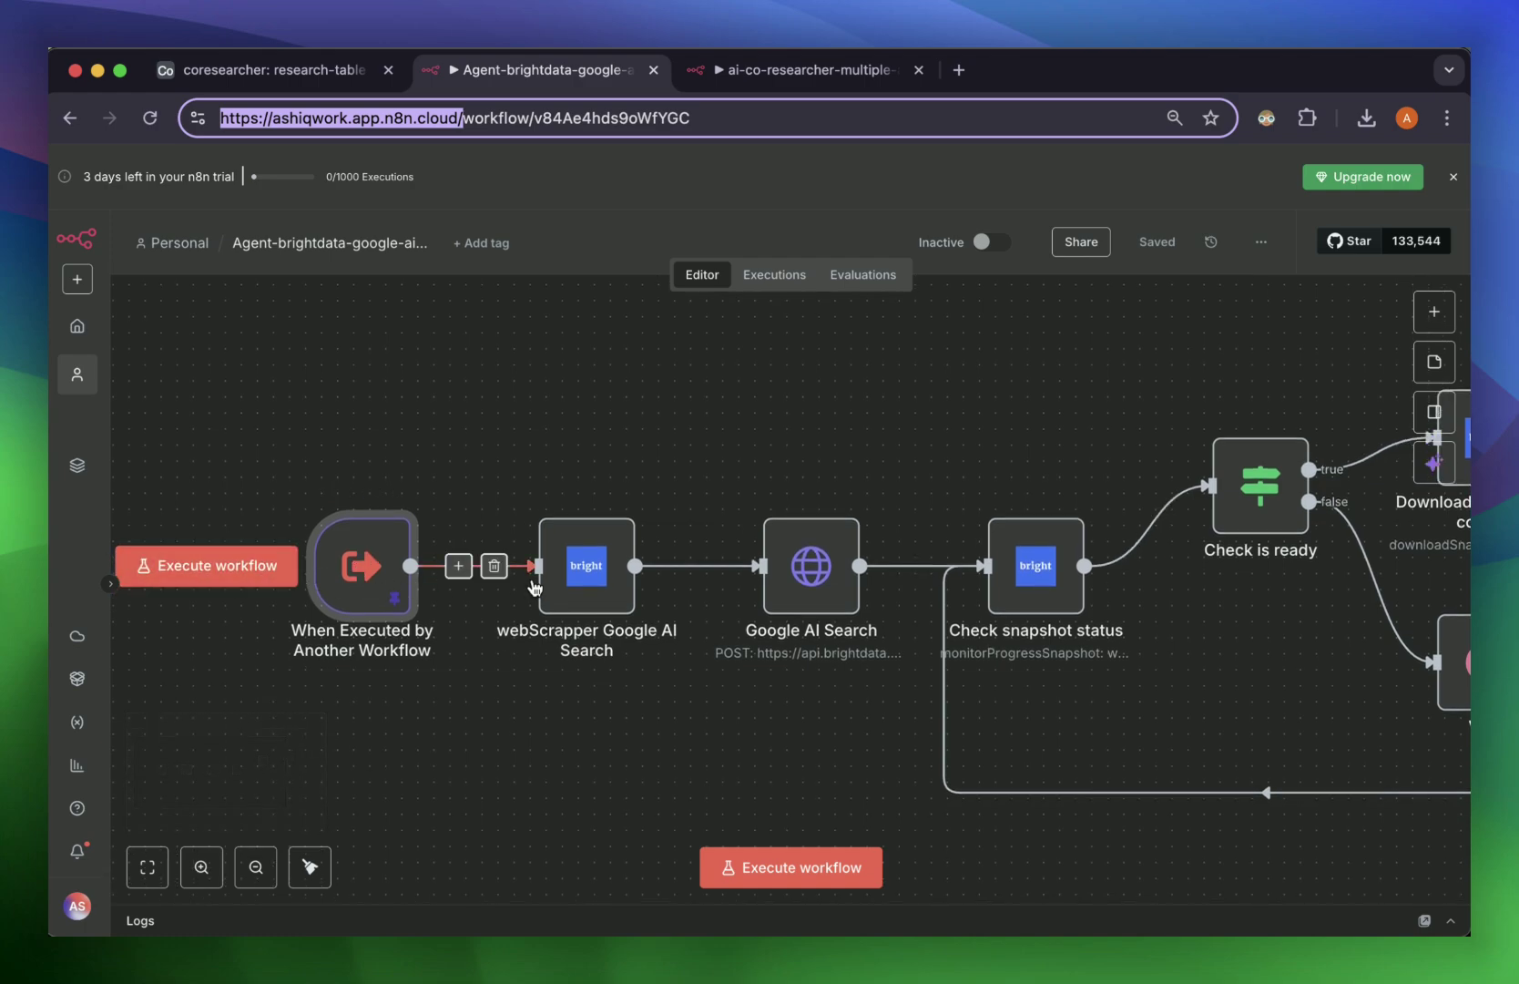
scroll(535, 588, "down", 3)
scroll(524, 555, "right", 5)
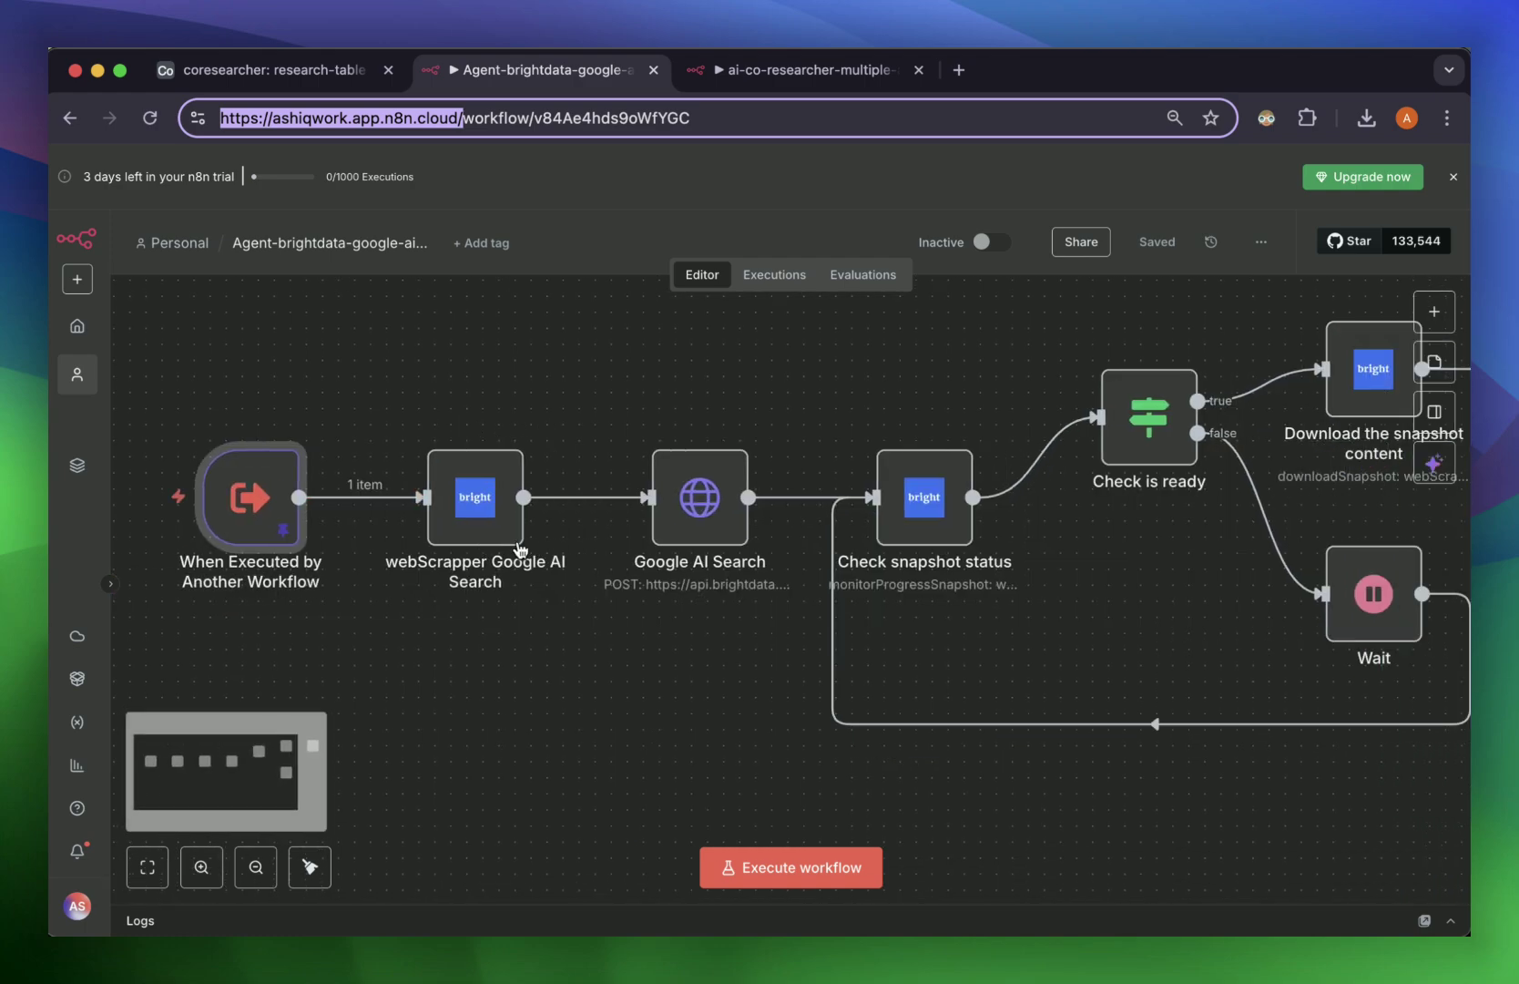
mouse_move(520, 548)
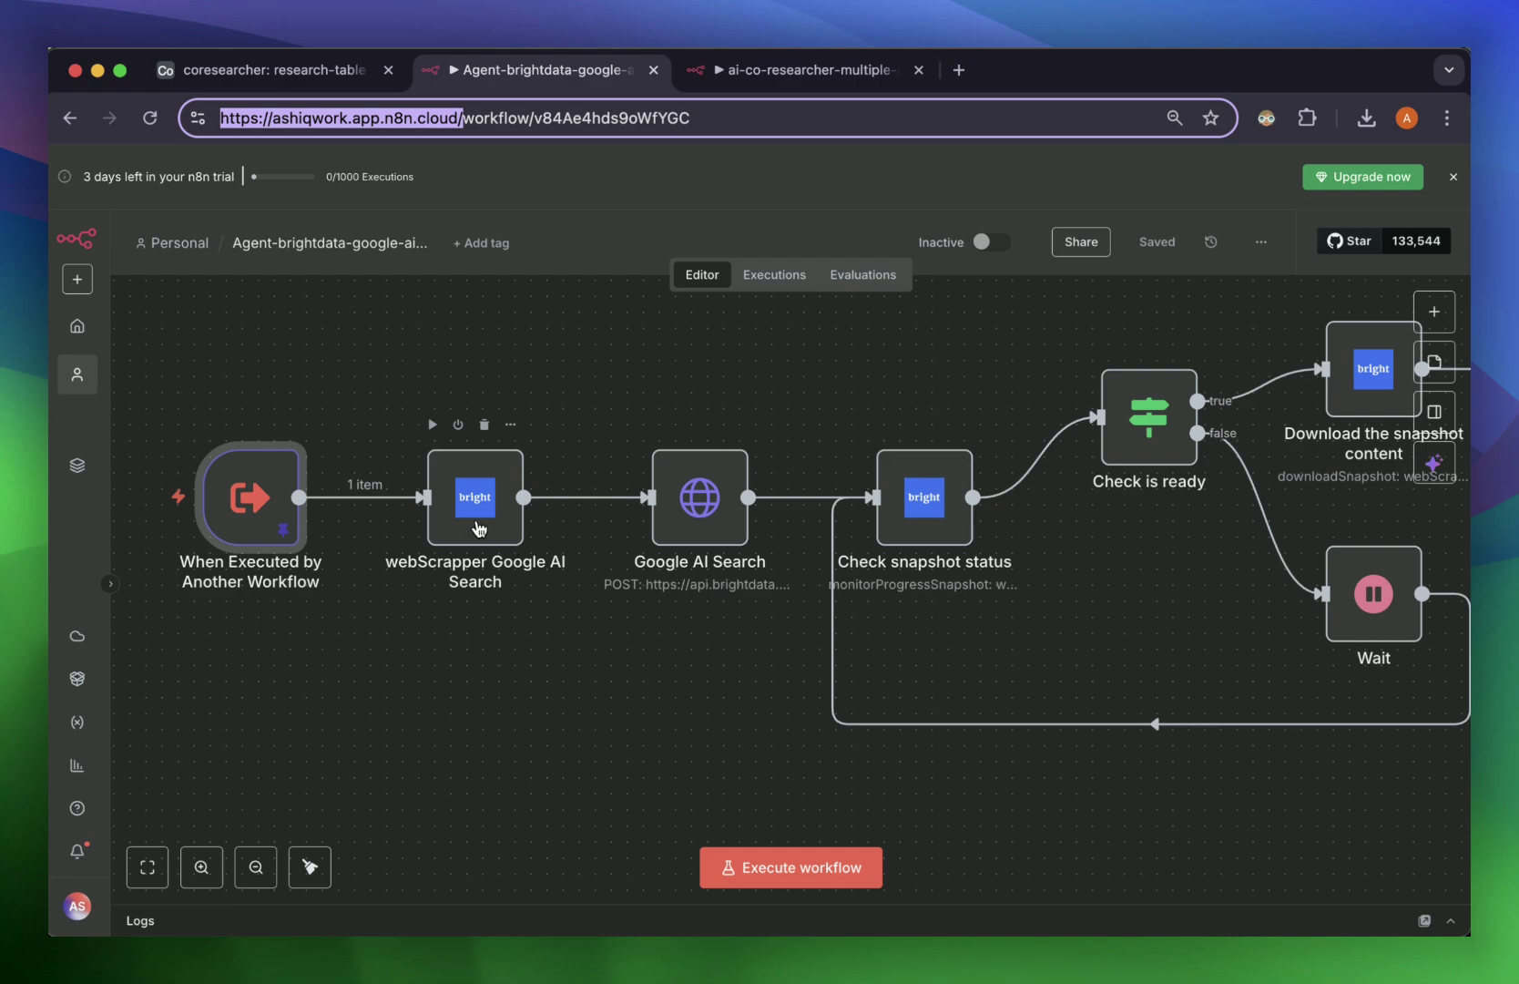
mouse_move(695, 521)
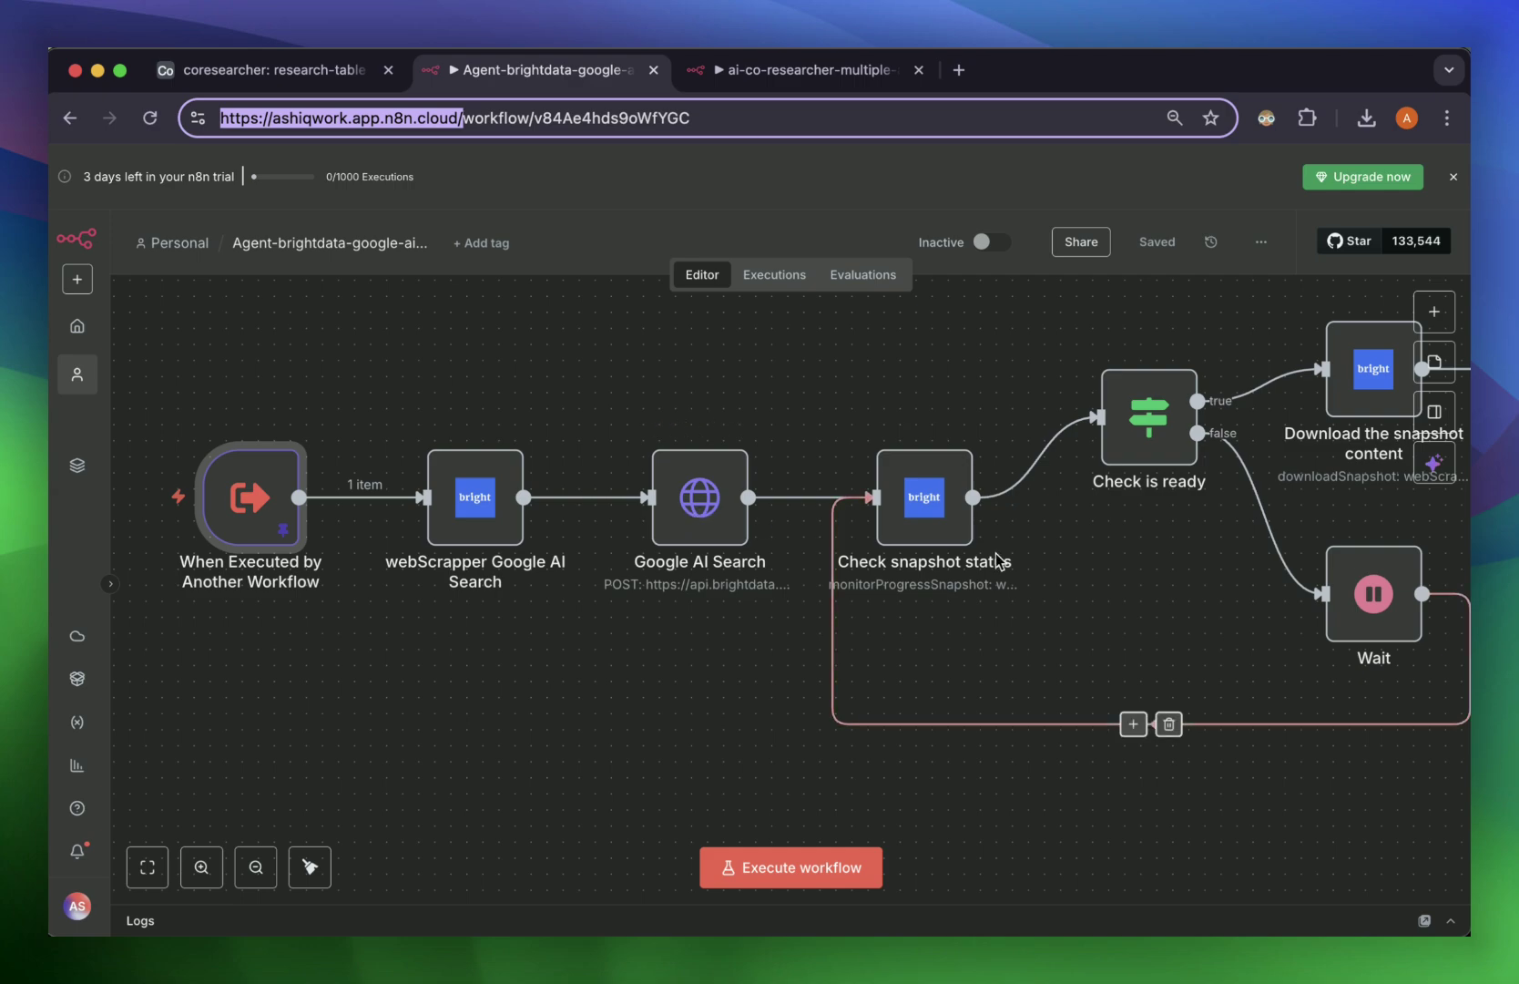
scroll(1000, 560, "right", 5)
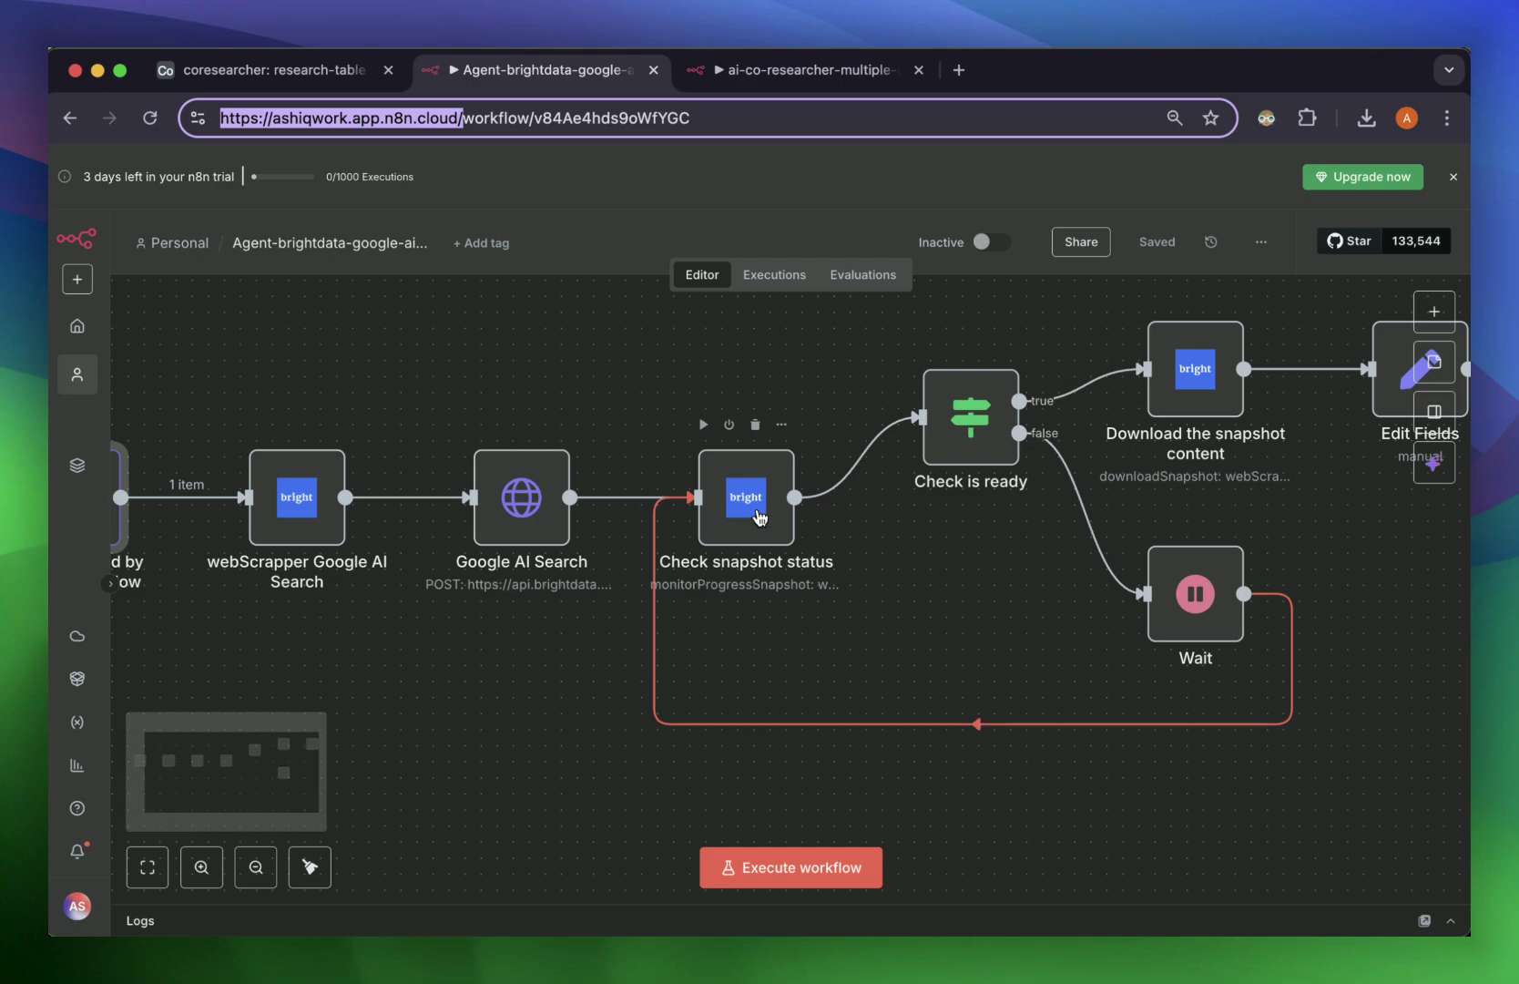
scroll(728, 524, "right", 3)
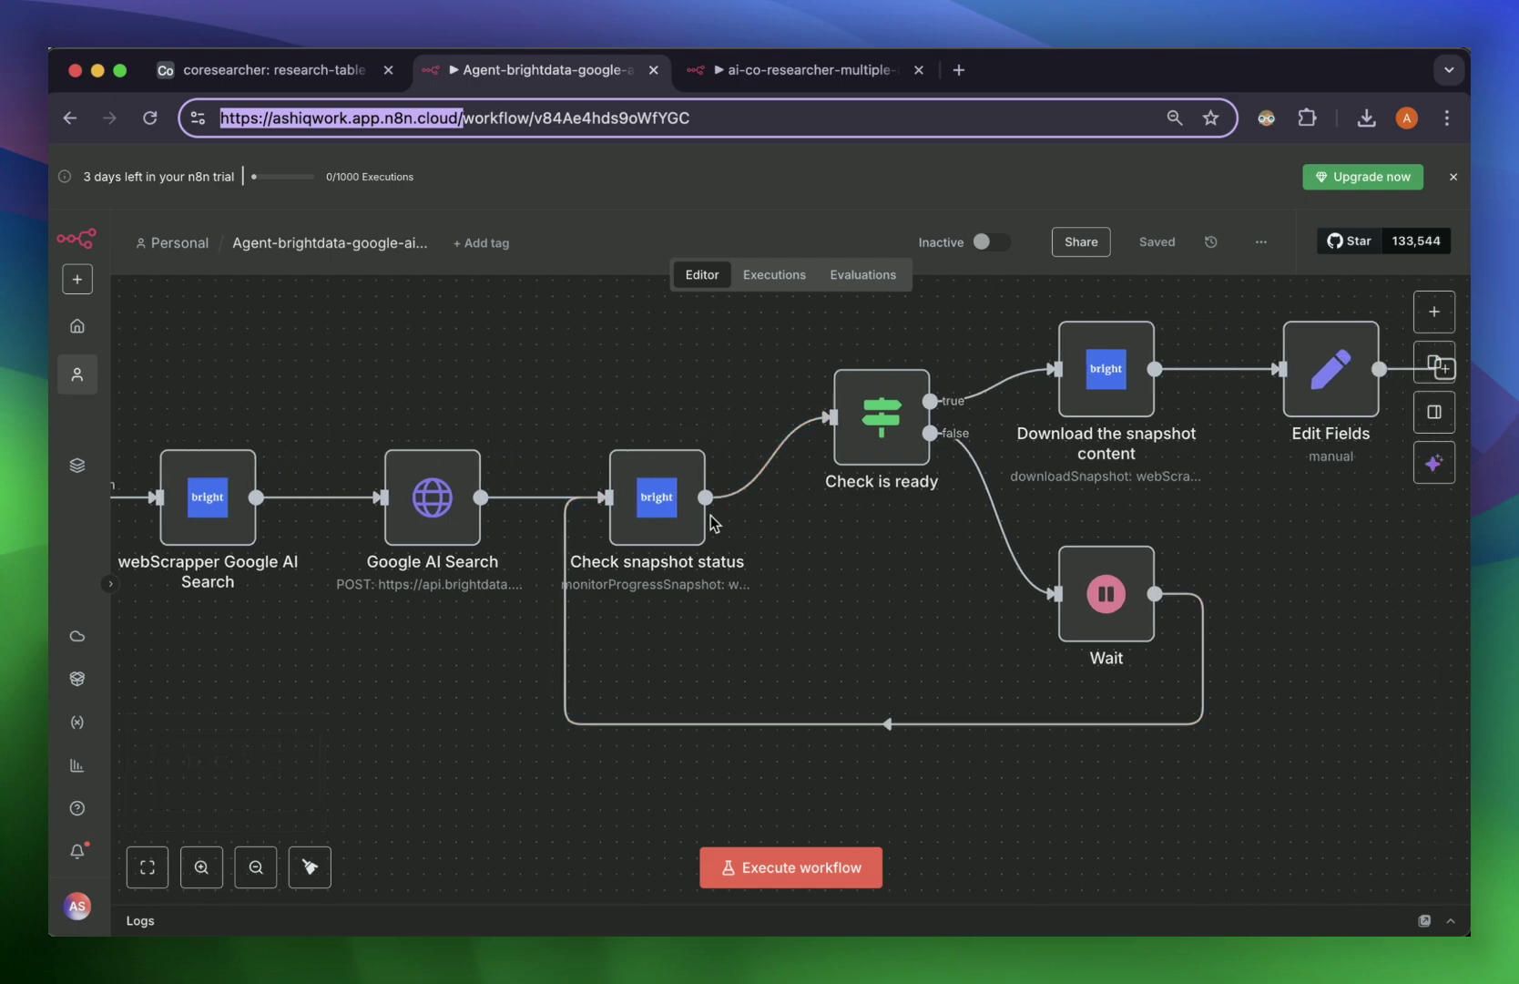
Step: Select the Check is ready node and inspect the Check snapshot status node's BrightData parameters
left_click(876, 430)
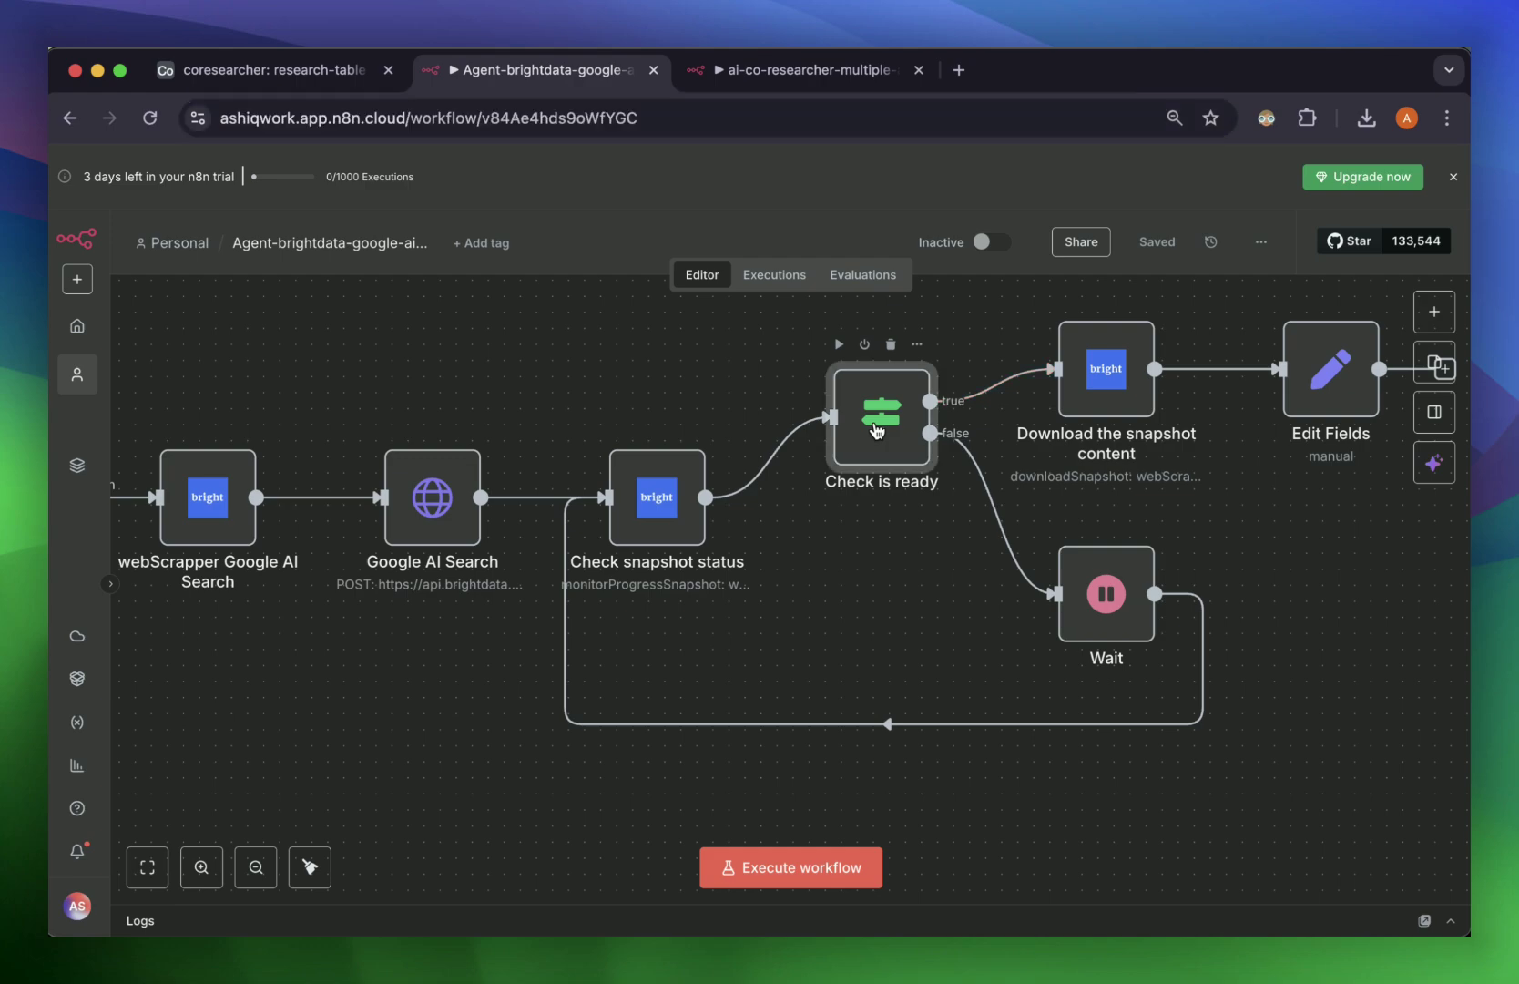
double_click(654, 492)
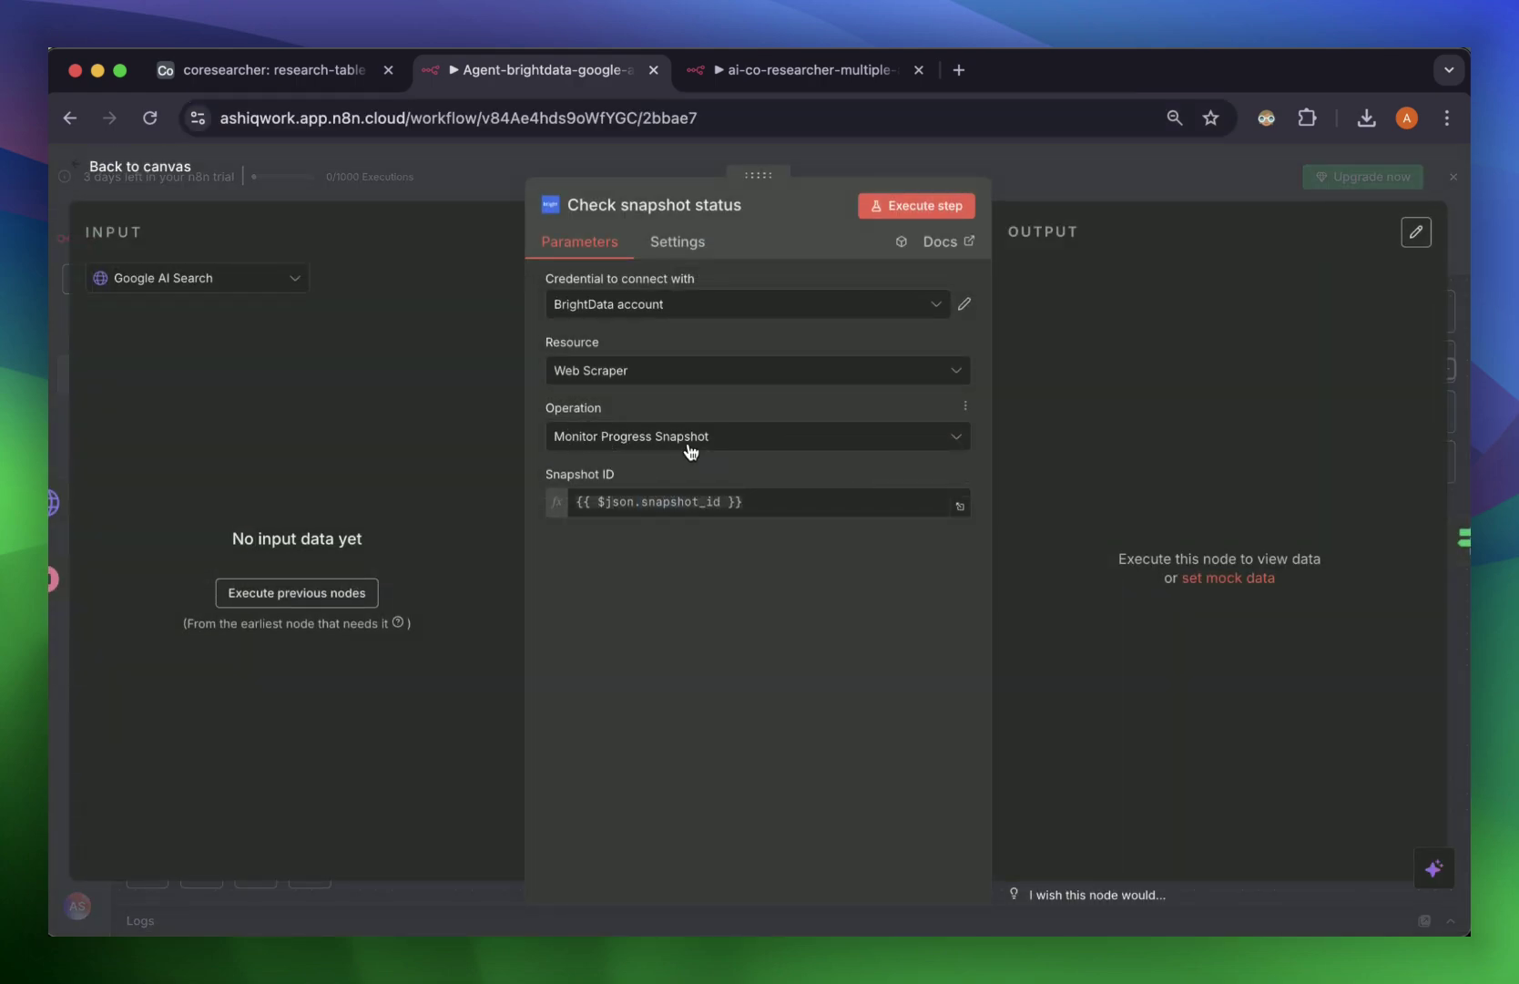
left_click(491, 175)
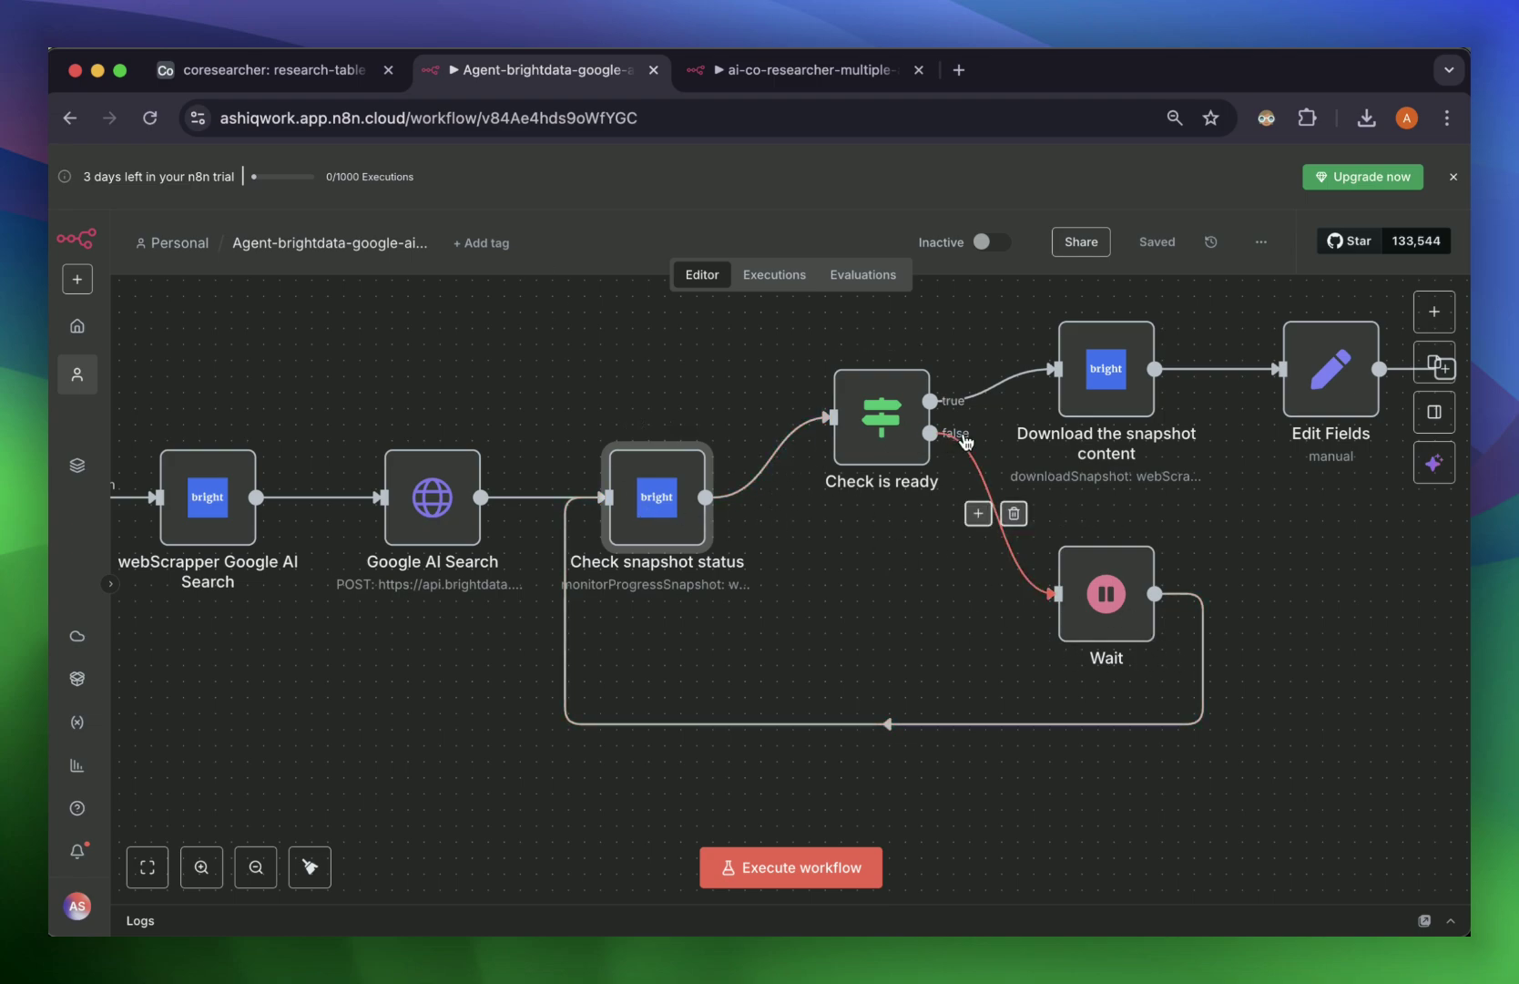
Step: Inspect the Wait node's resume mode, wait amount and wait unit
left_click(1110, 616)
double_click(1104, 597)
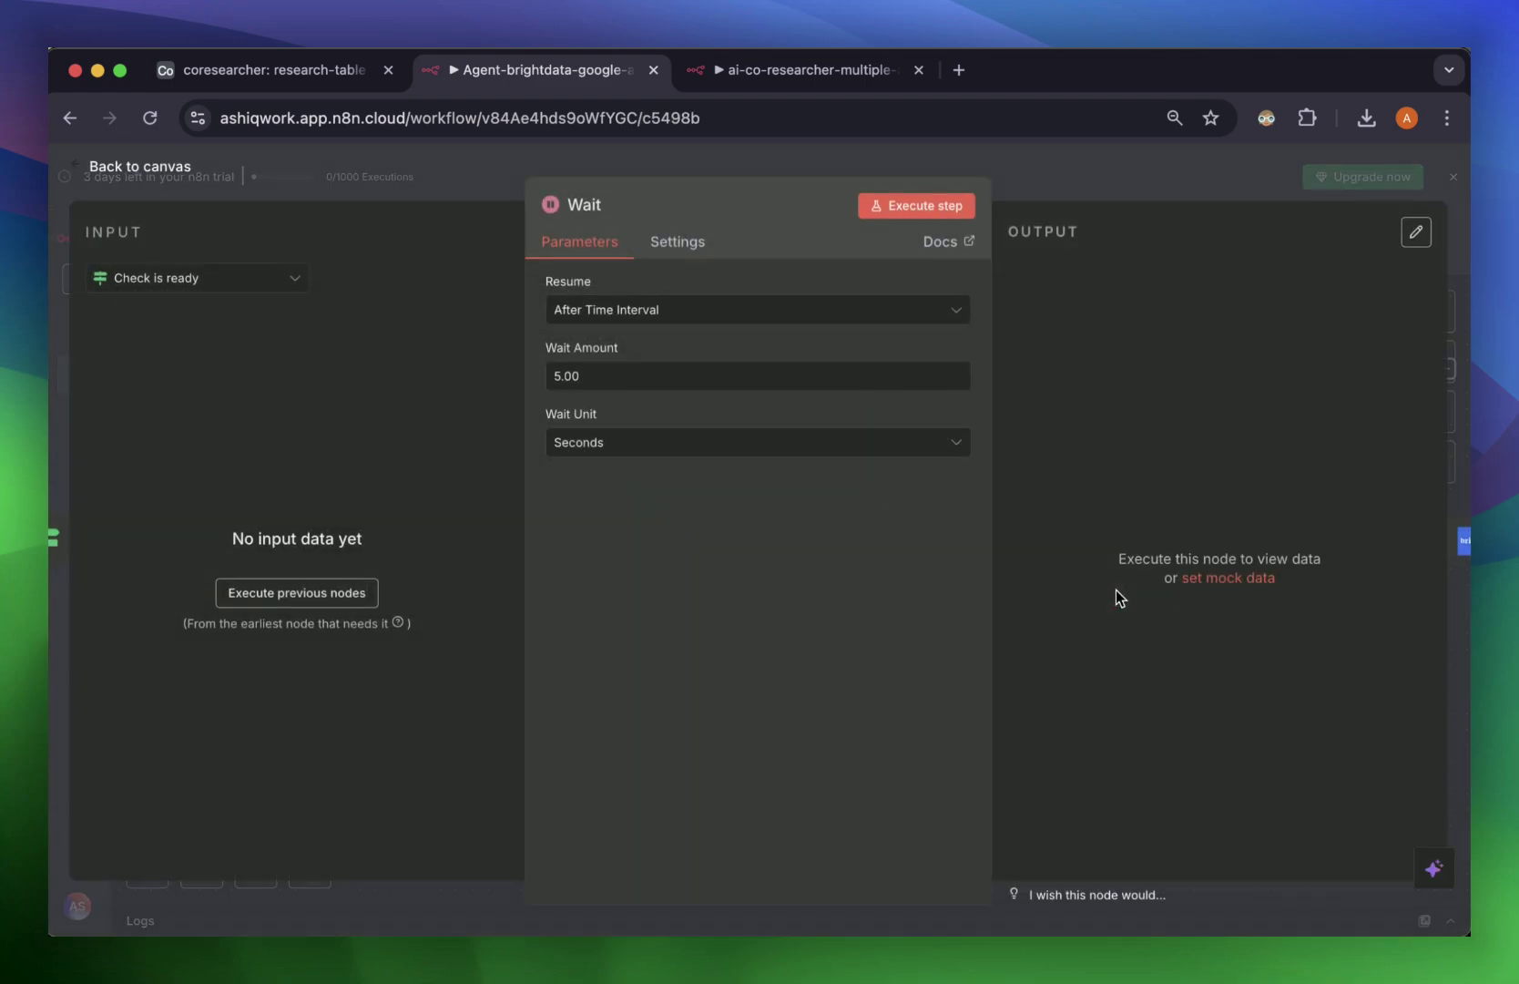
left_click(476, 167)
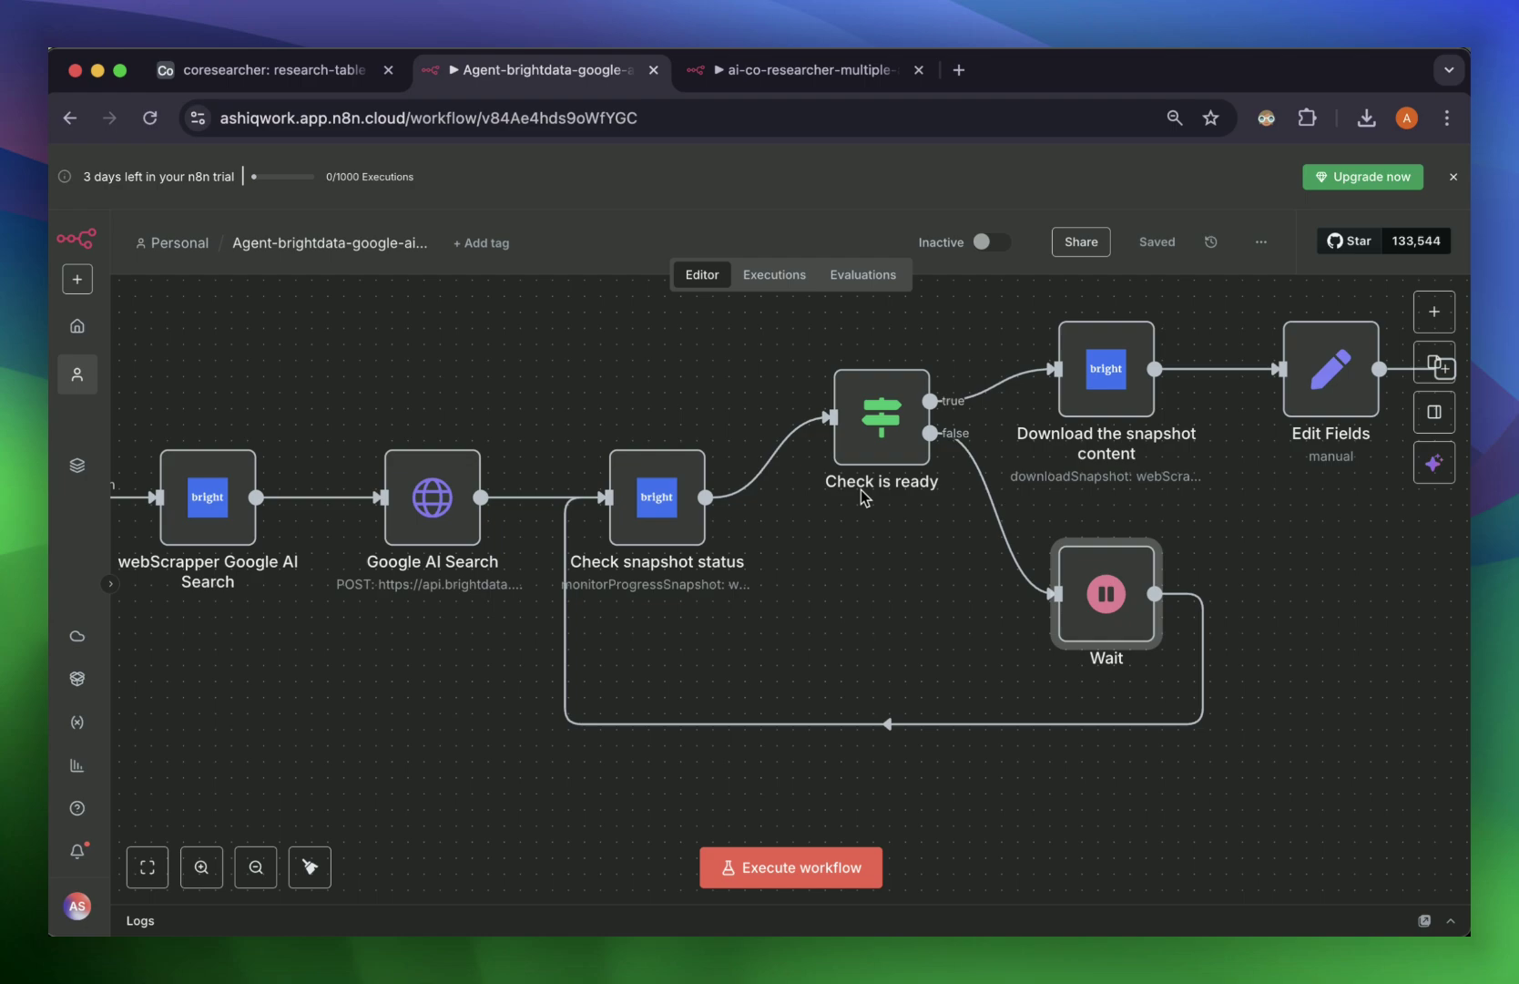
Step: Open the final Edit Fields node after the snapshot download and view its answer_text mapping
scroll(884, 509, "up", 1)
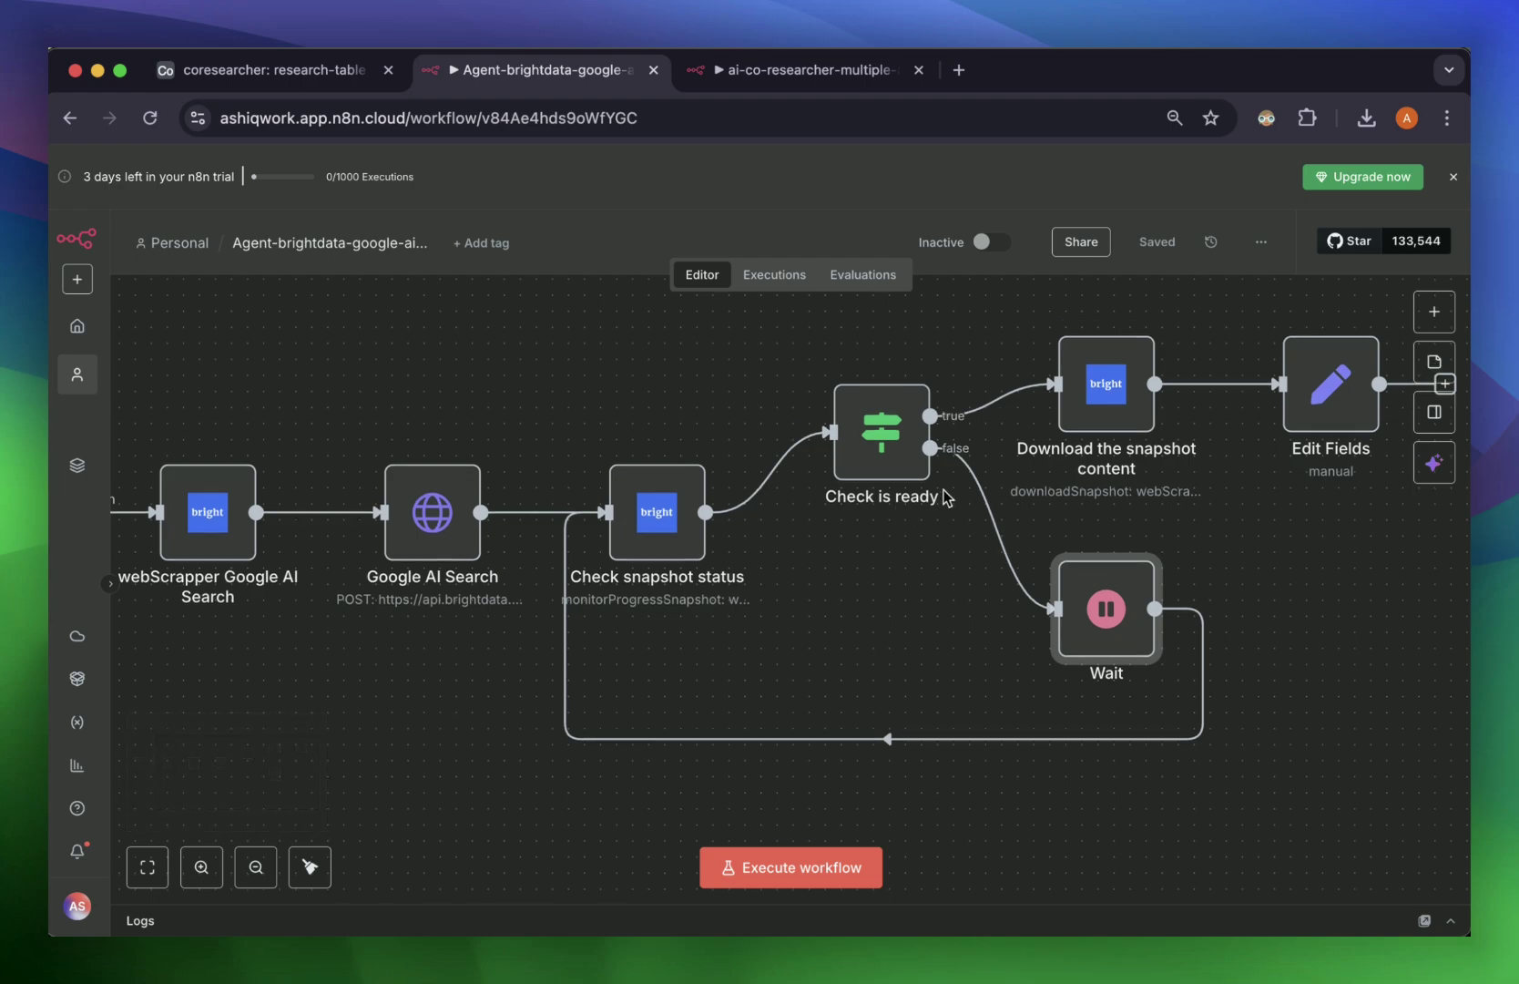
scroll(1195, 572, "right", 2)
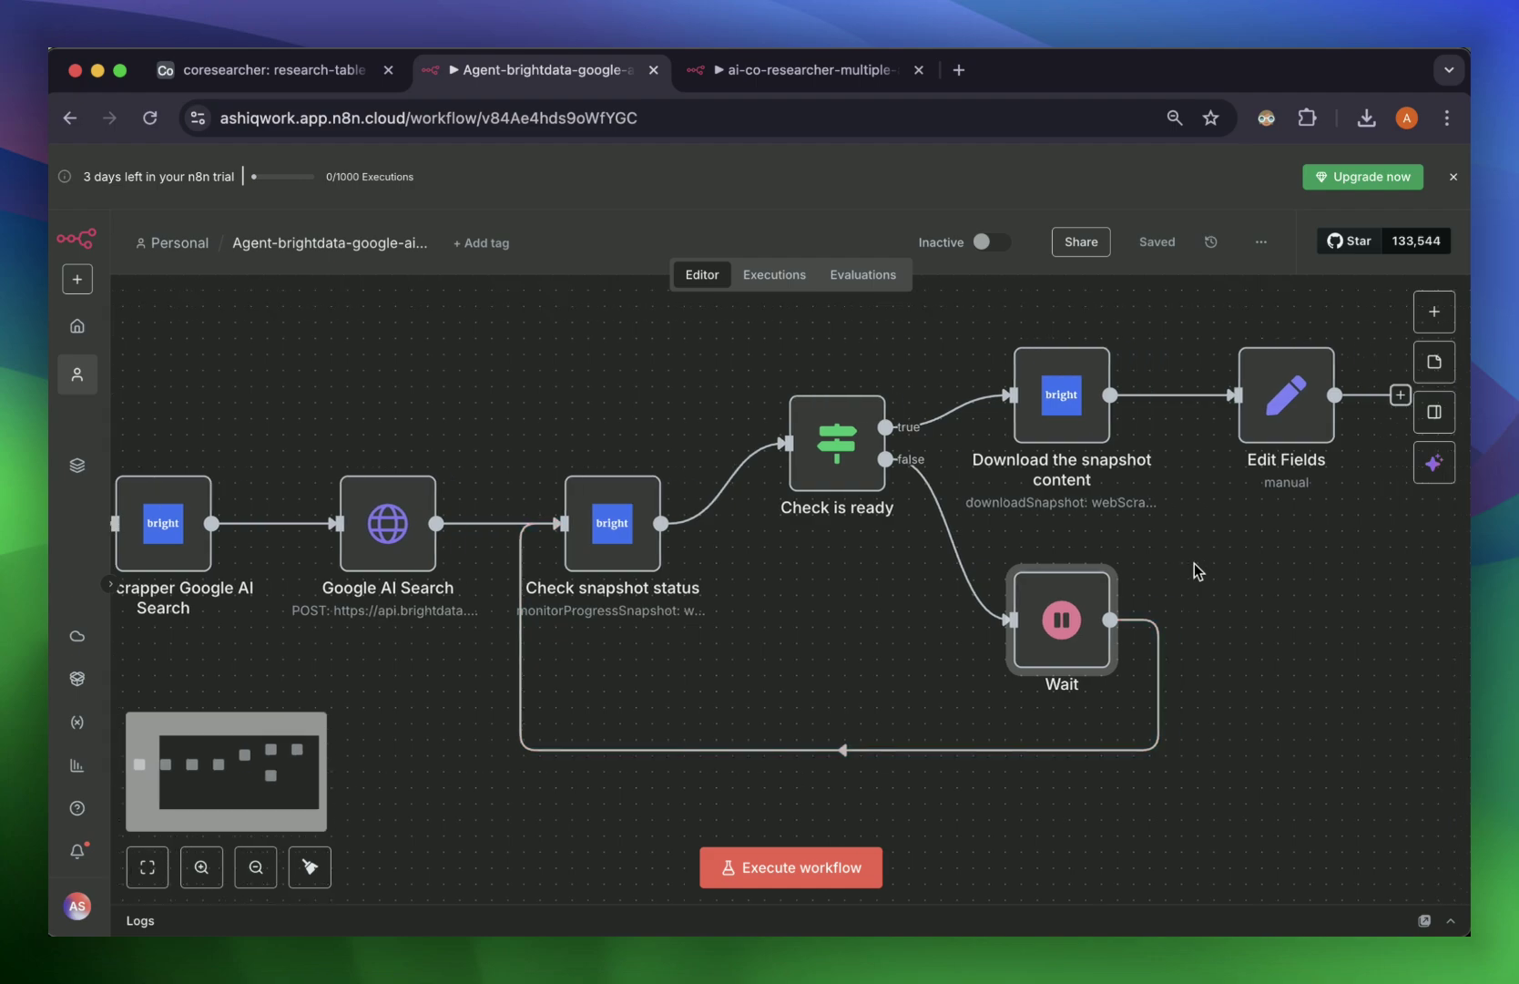
scroll(1196, 571, "right", 4)
double_click(1199, 405)
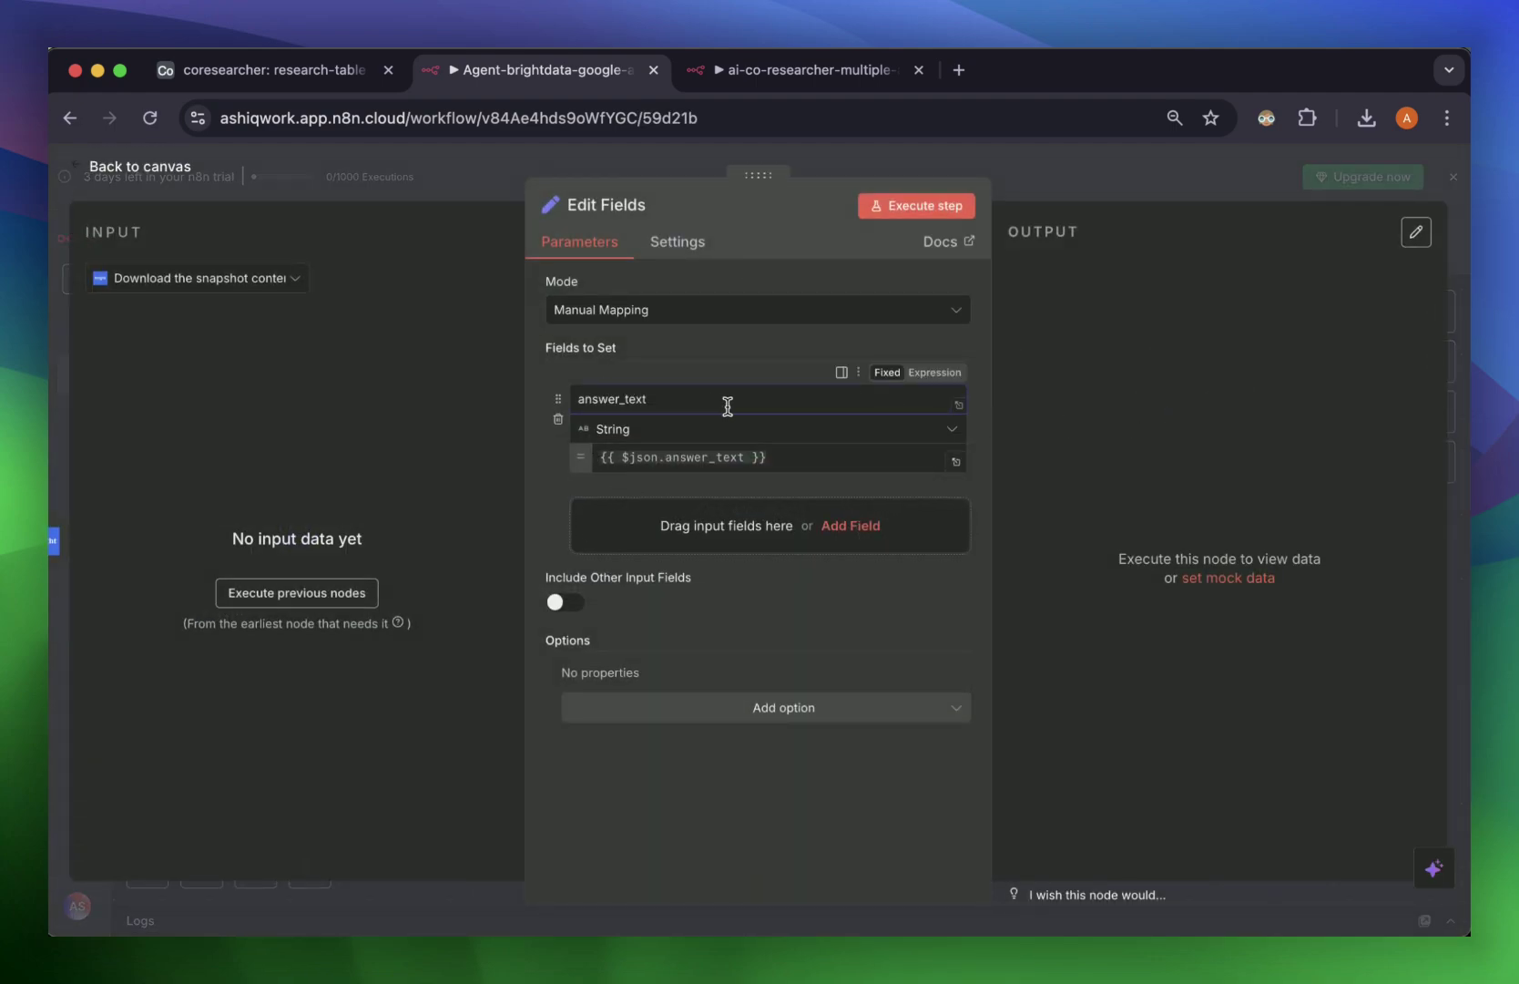
Step: Return to the multiple-agents workflow, close the Brightdata AI Search tool and view the Literature Researcher1 branch
left_click(801, 70)
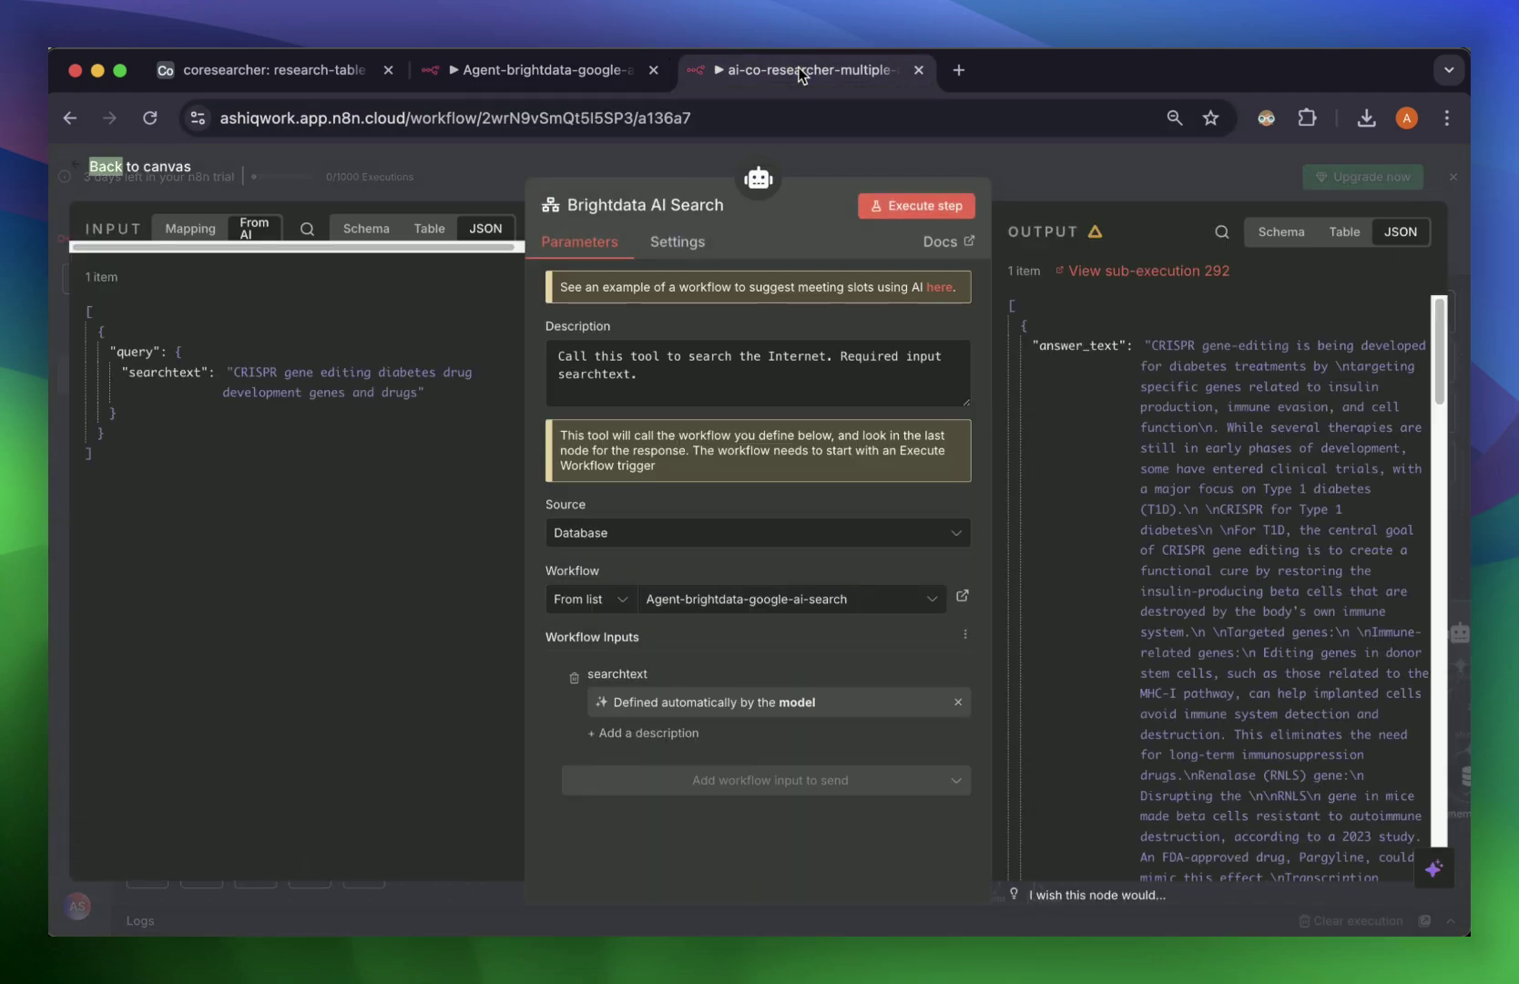
left_click(336, 82)
left_click(846, 75)
left_click(452, 166)
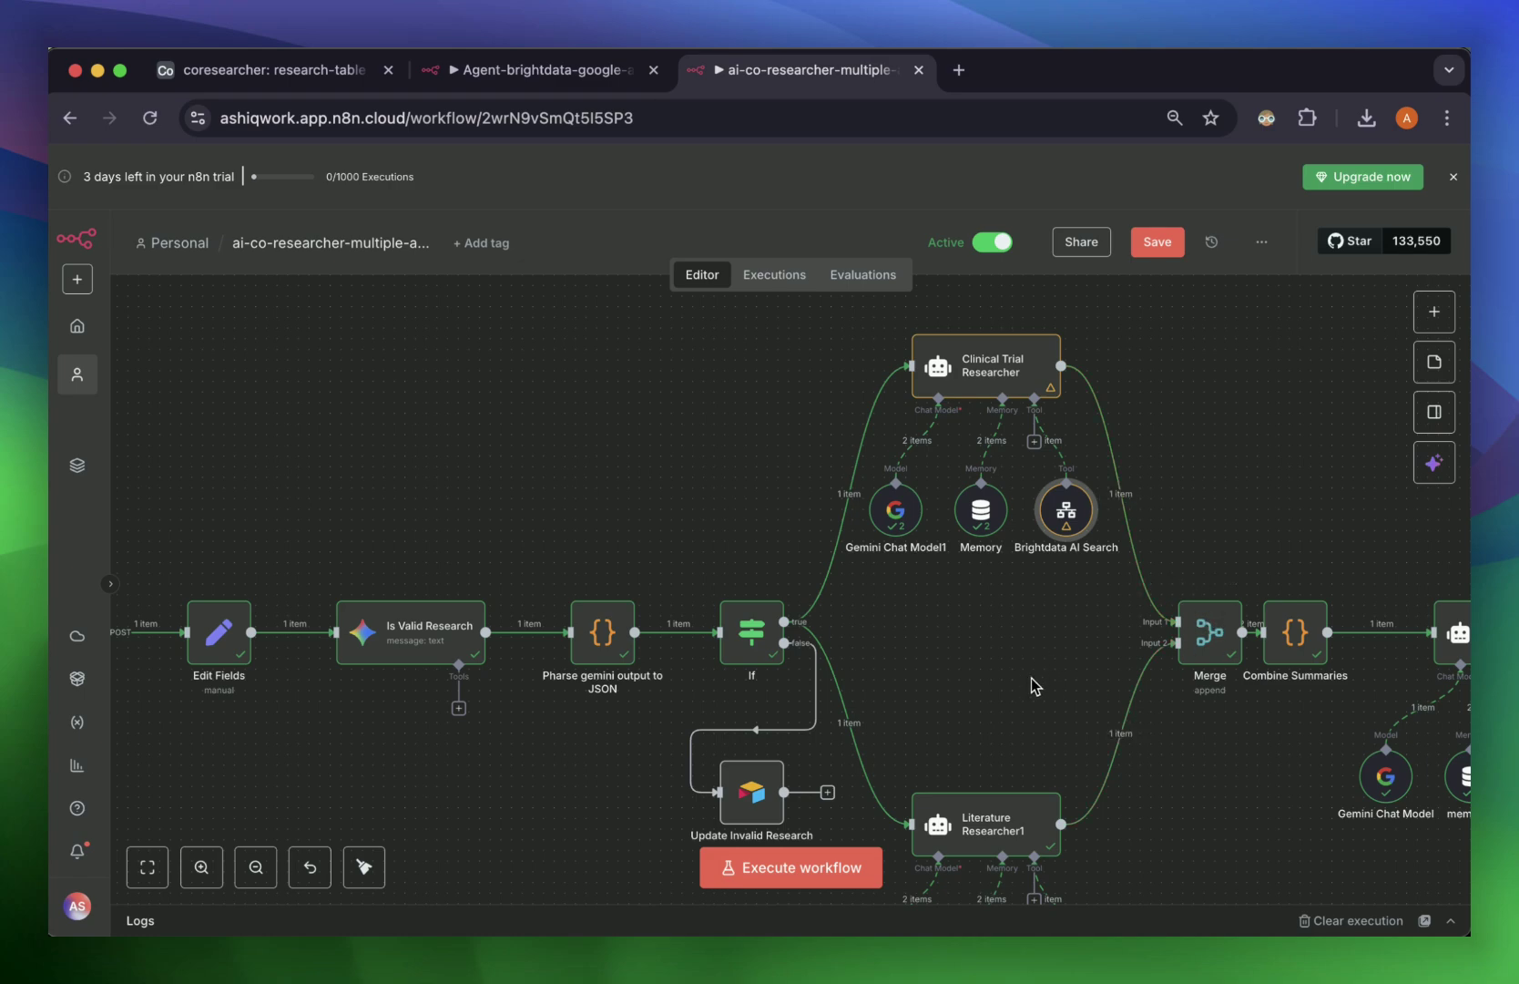
scroll(1032, 677, "down", 5)
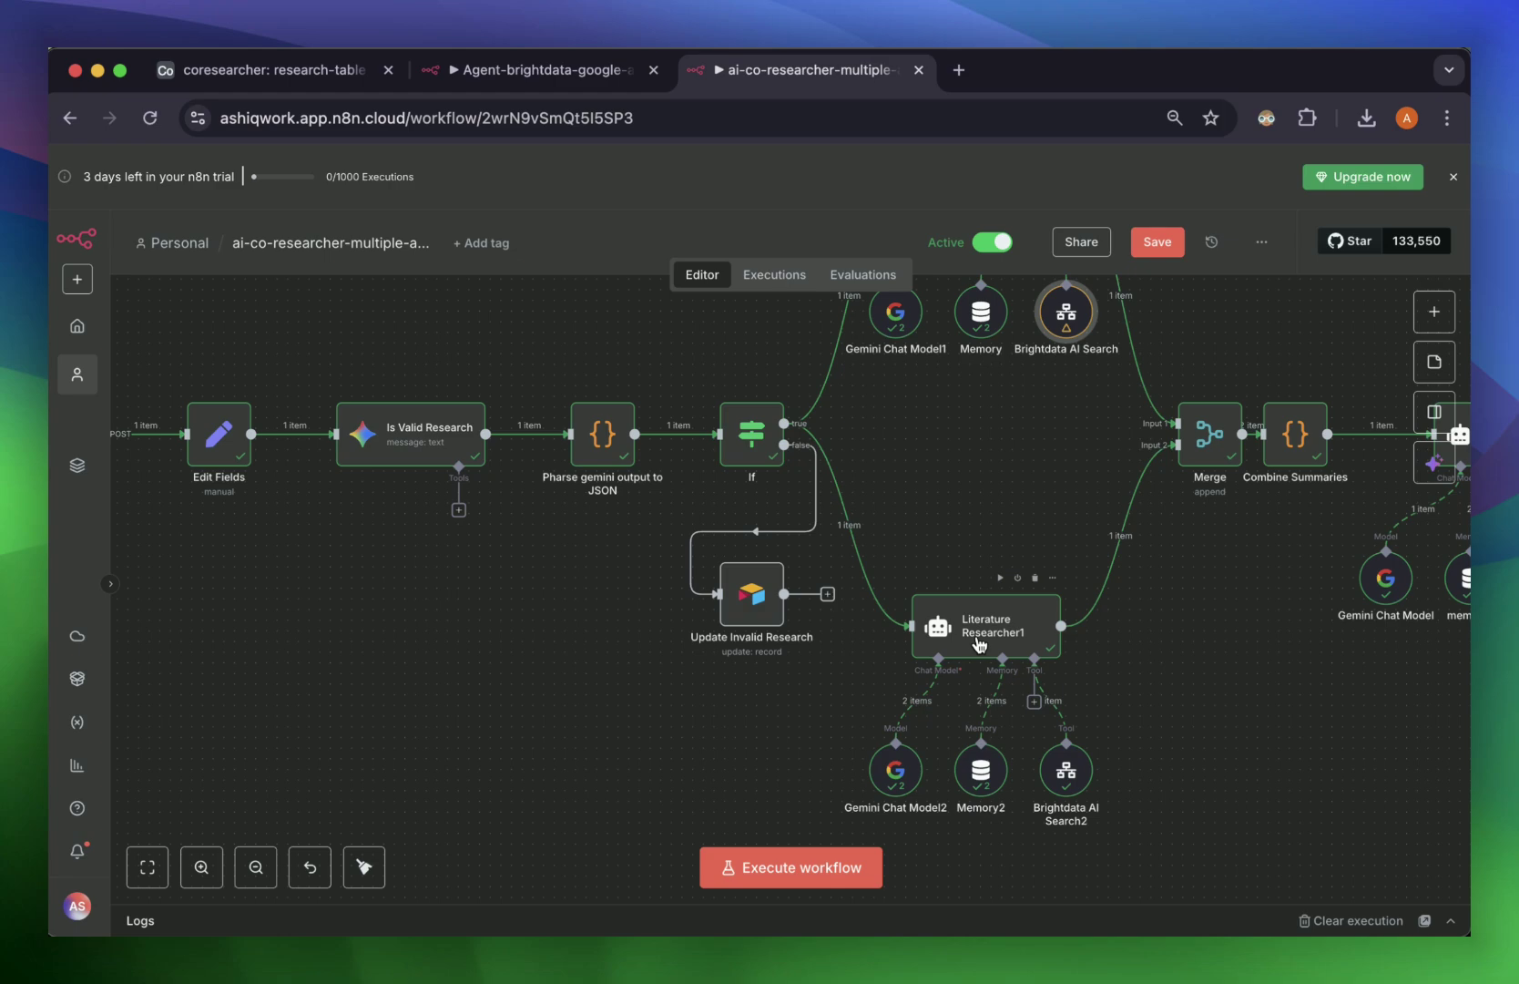
Step: Trace both researcher branches to the Merge node and inspect the Safety and Critic agent's prompt and output
scroll(980, 644, "up", 5)
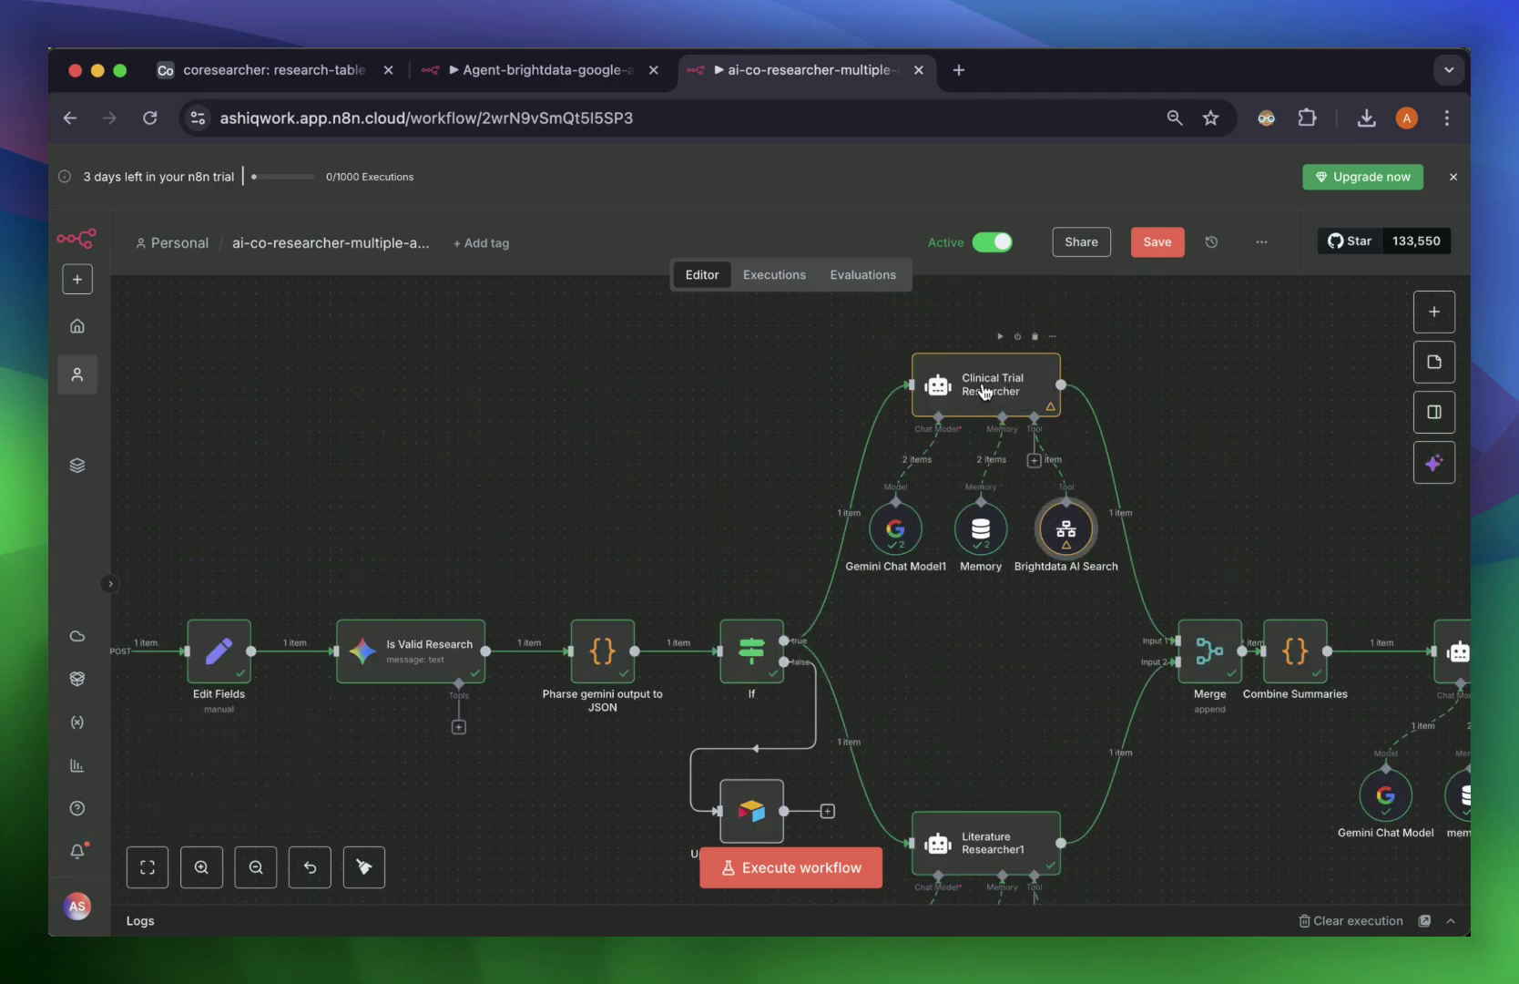
scroll(949, 852, "down", 5)
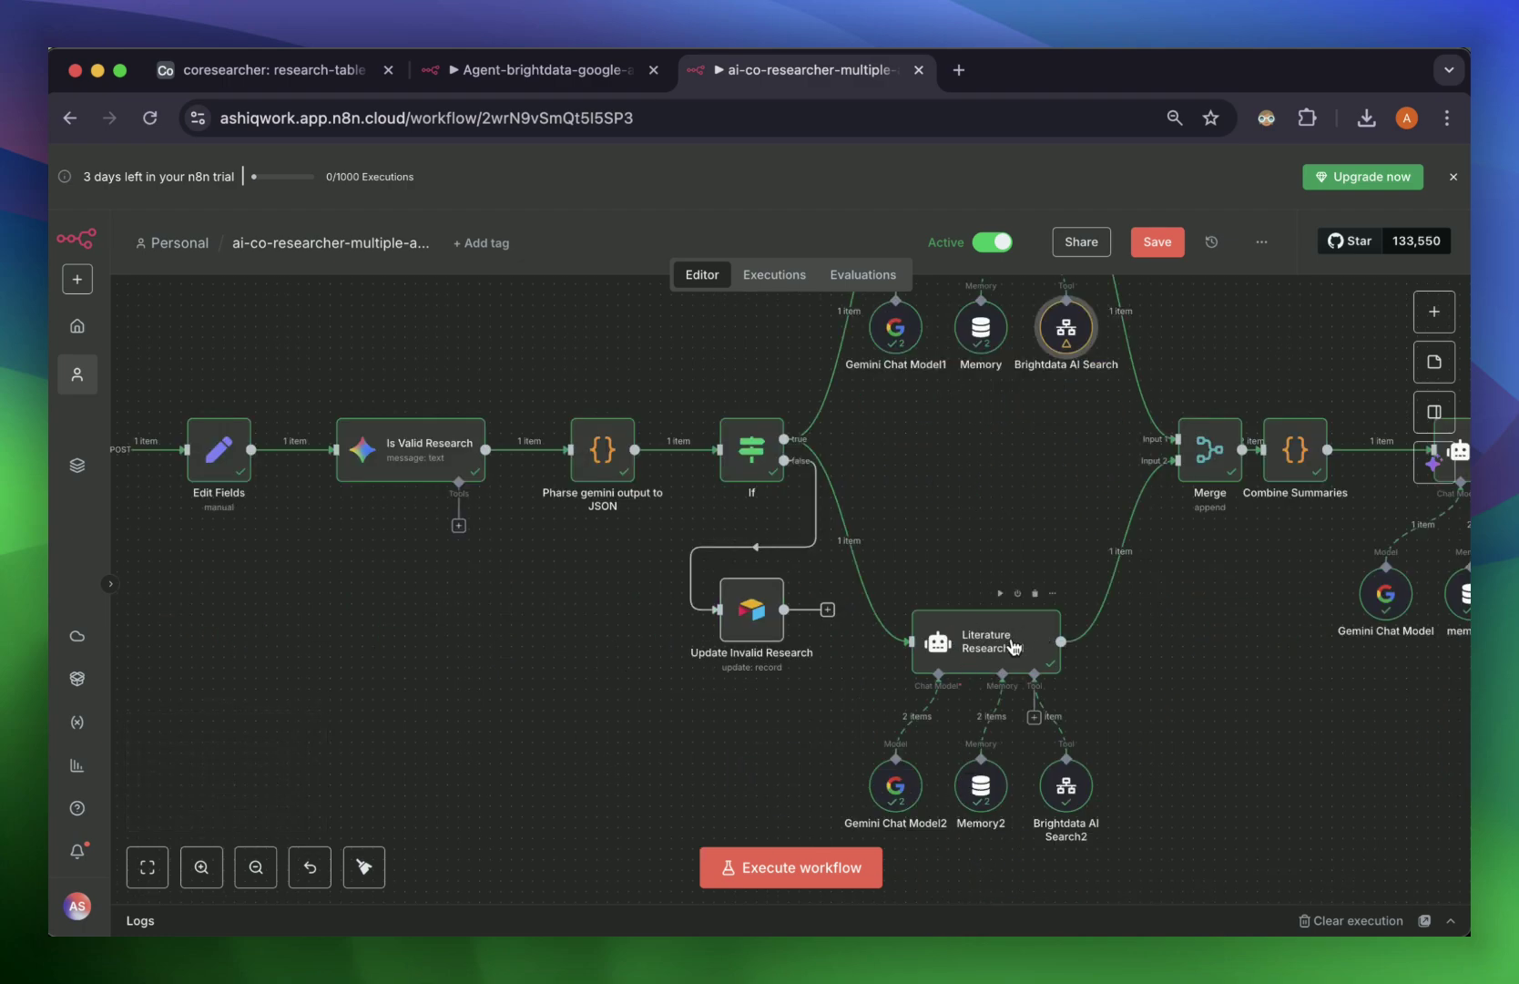
scroll(1014, 647, "right", 8)
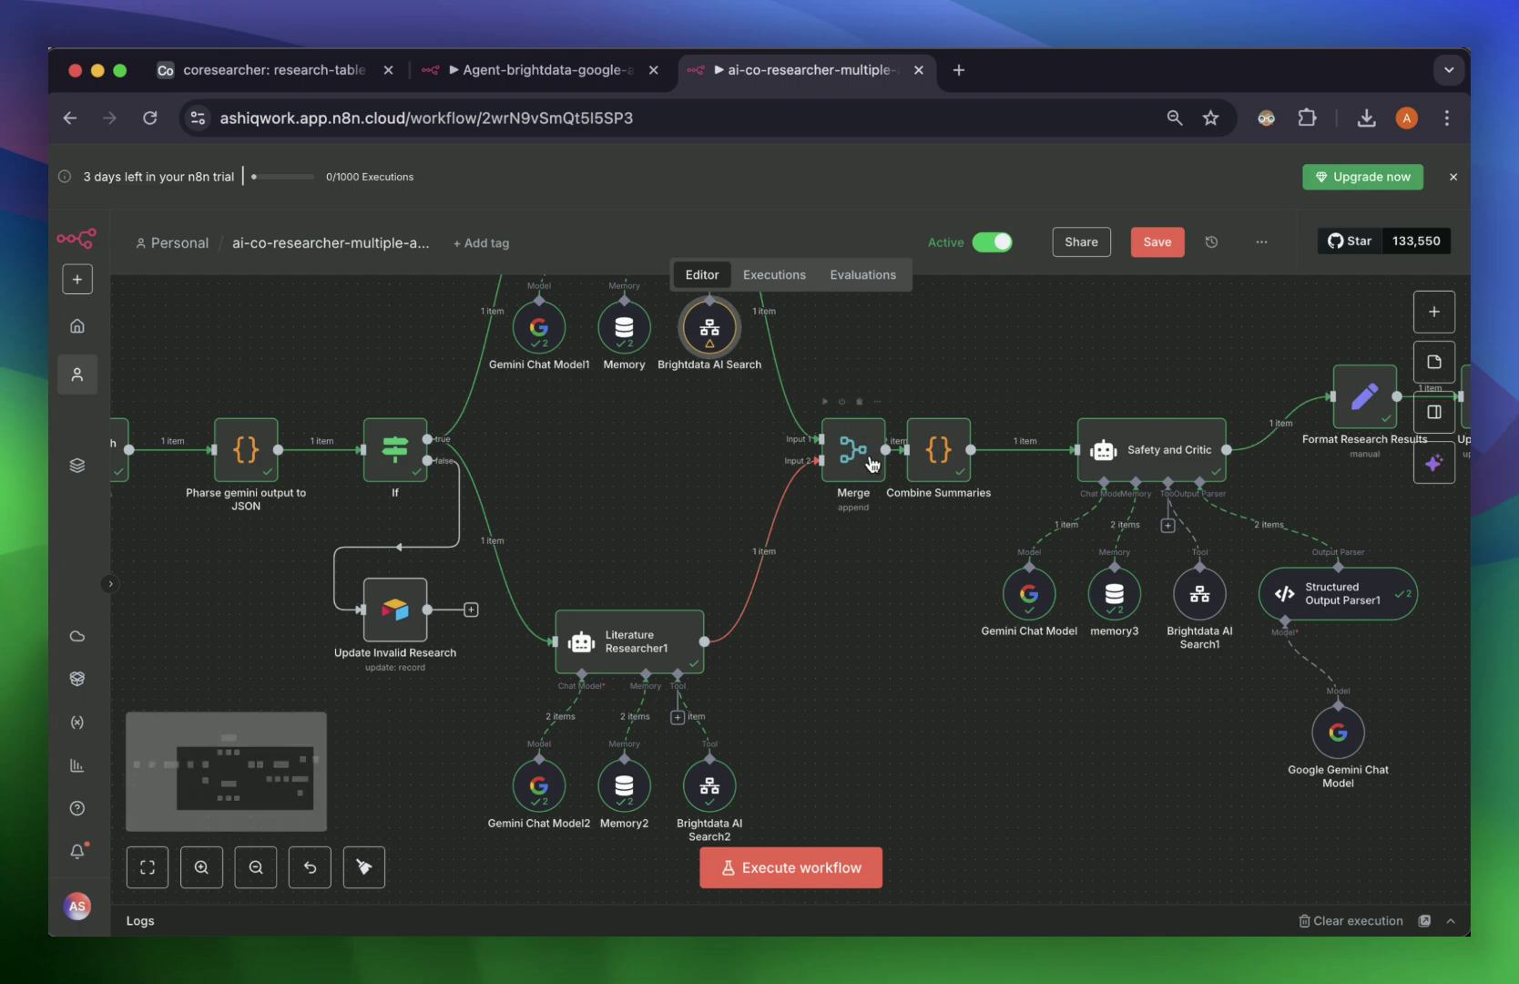
double_click(1151, 450)
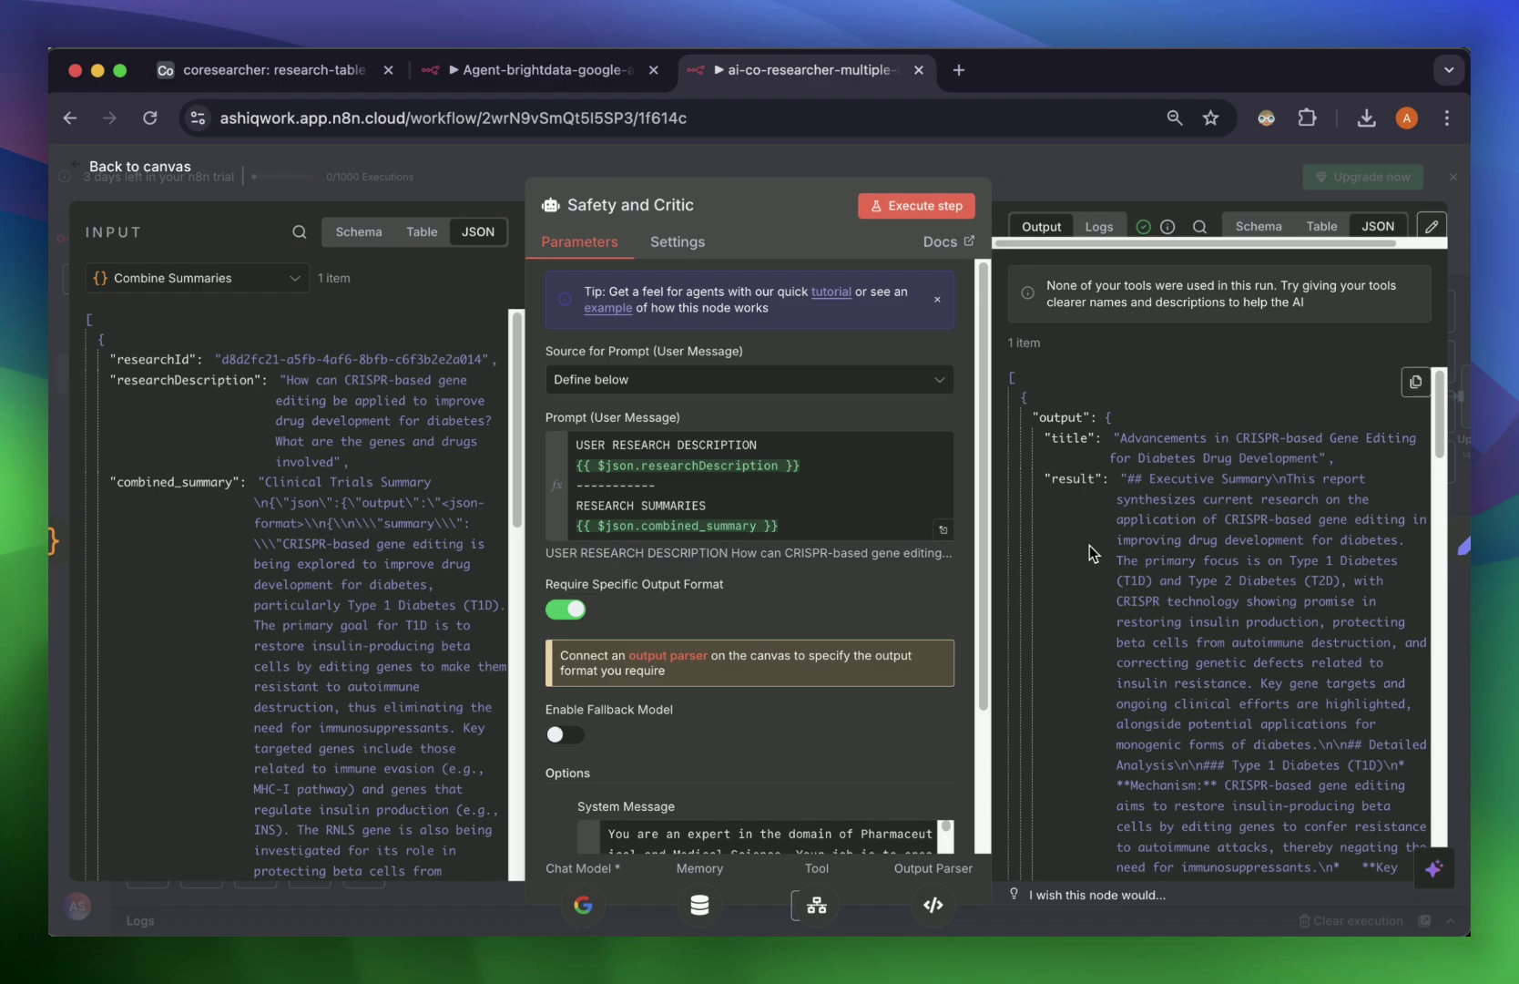
left_click(1154, 175)
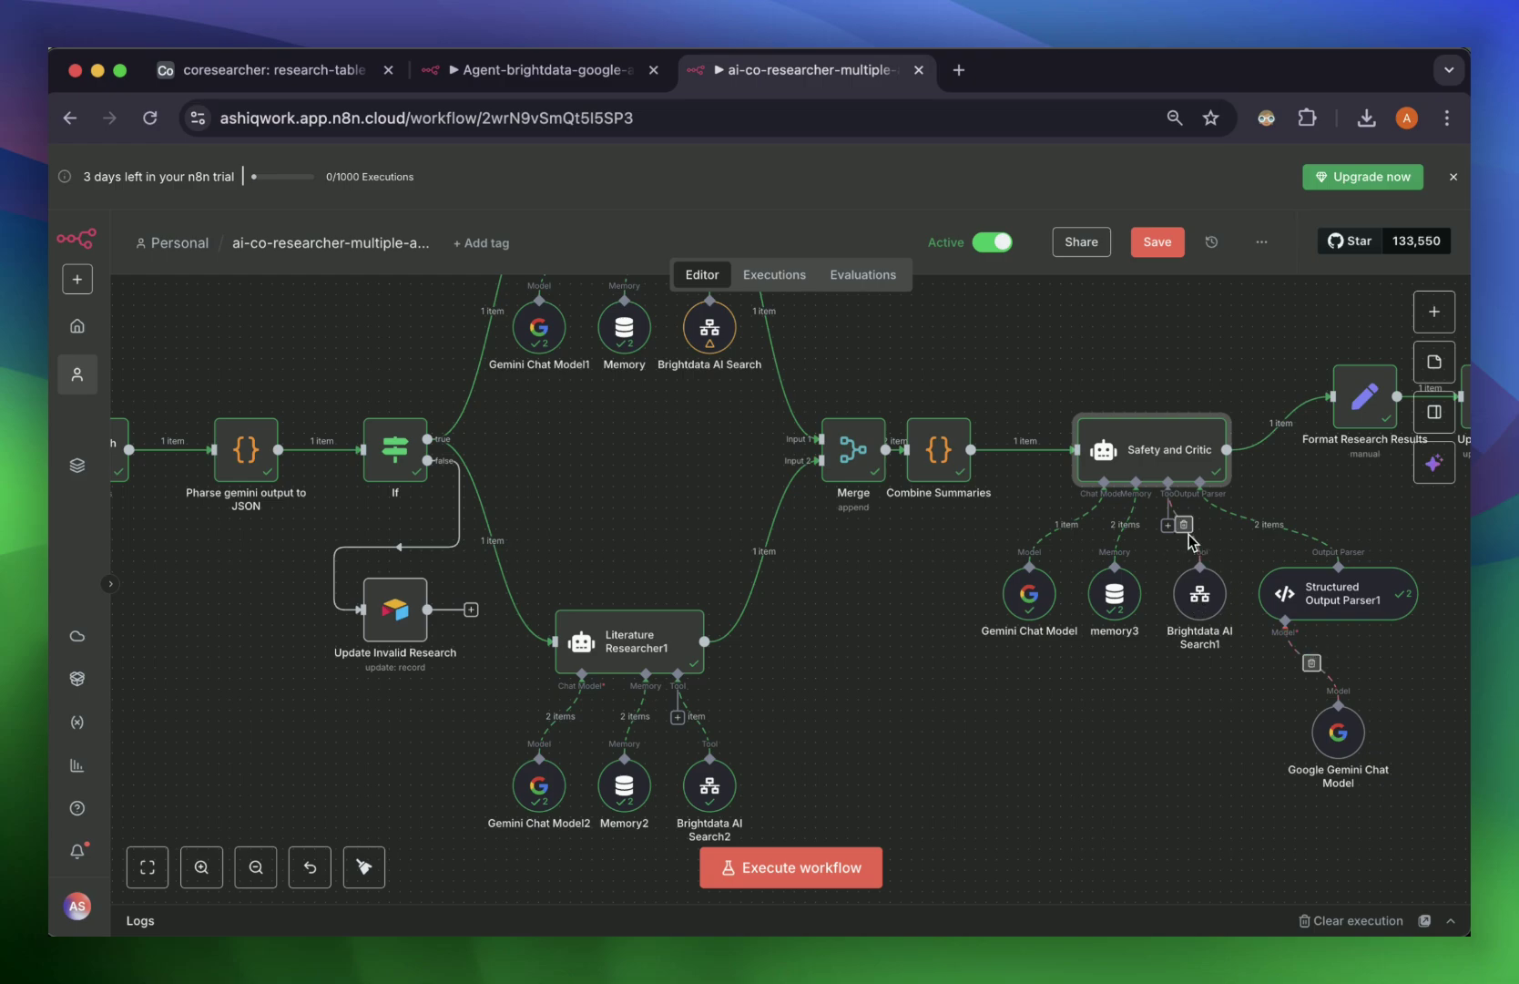
Step: Inspect the Format Research Results node's mappings for the title and result fields
scroll(1125, 455, "right", 3)
scroll(1134, 461, "right", 3)
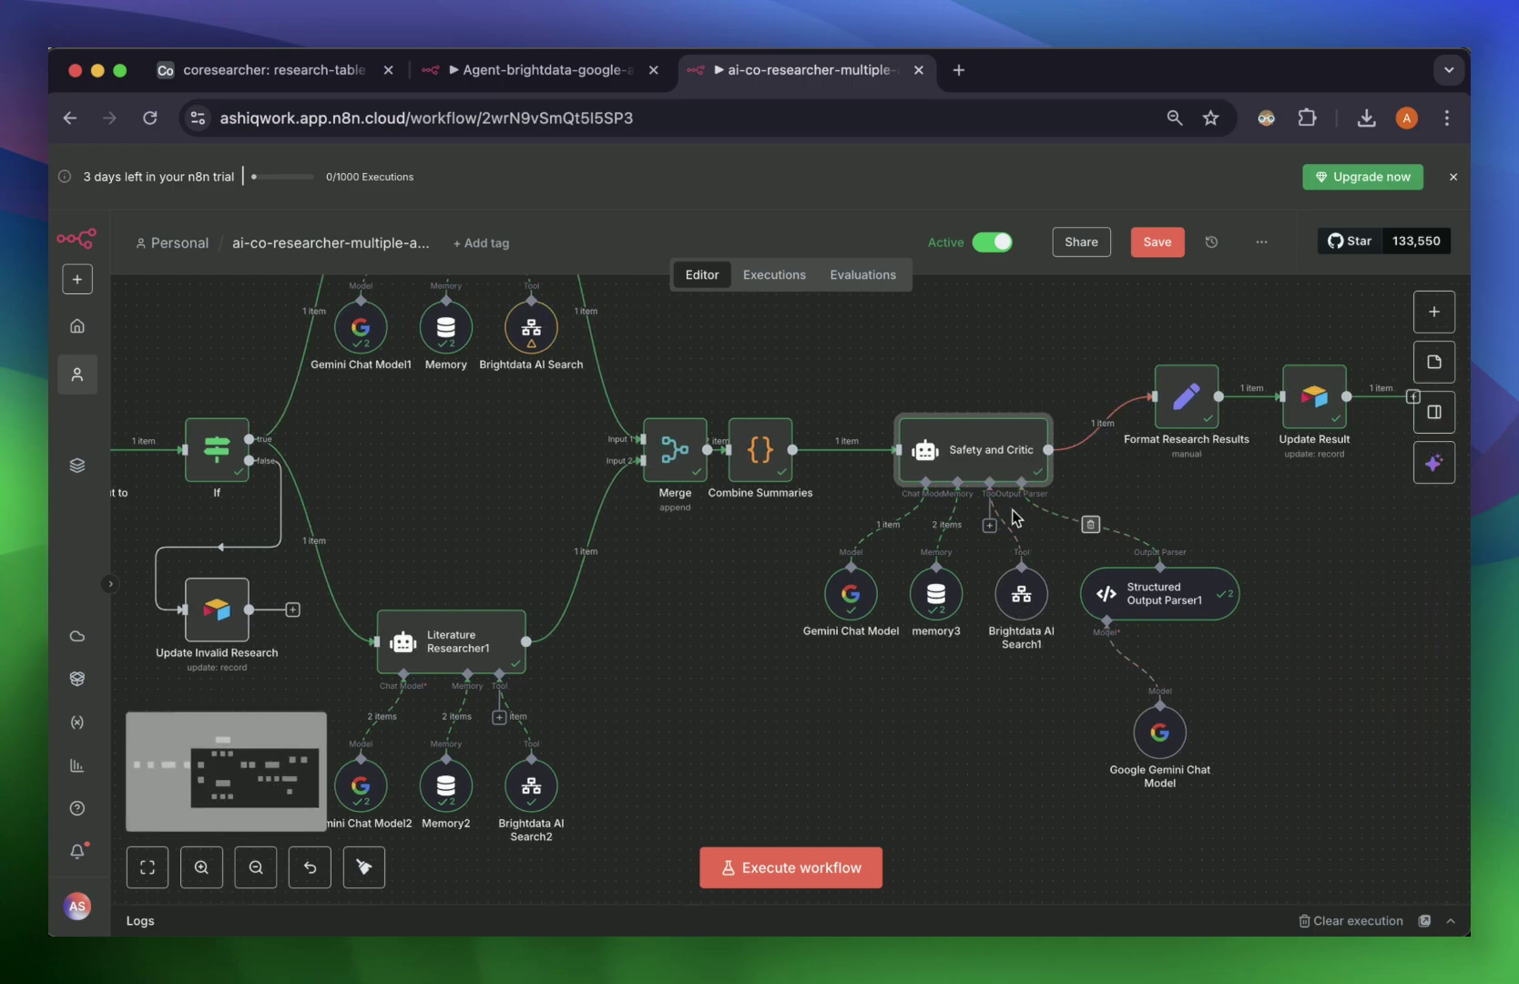
scroll(1107, 492, "right", 1)
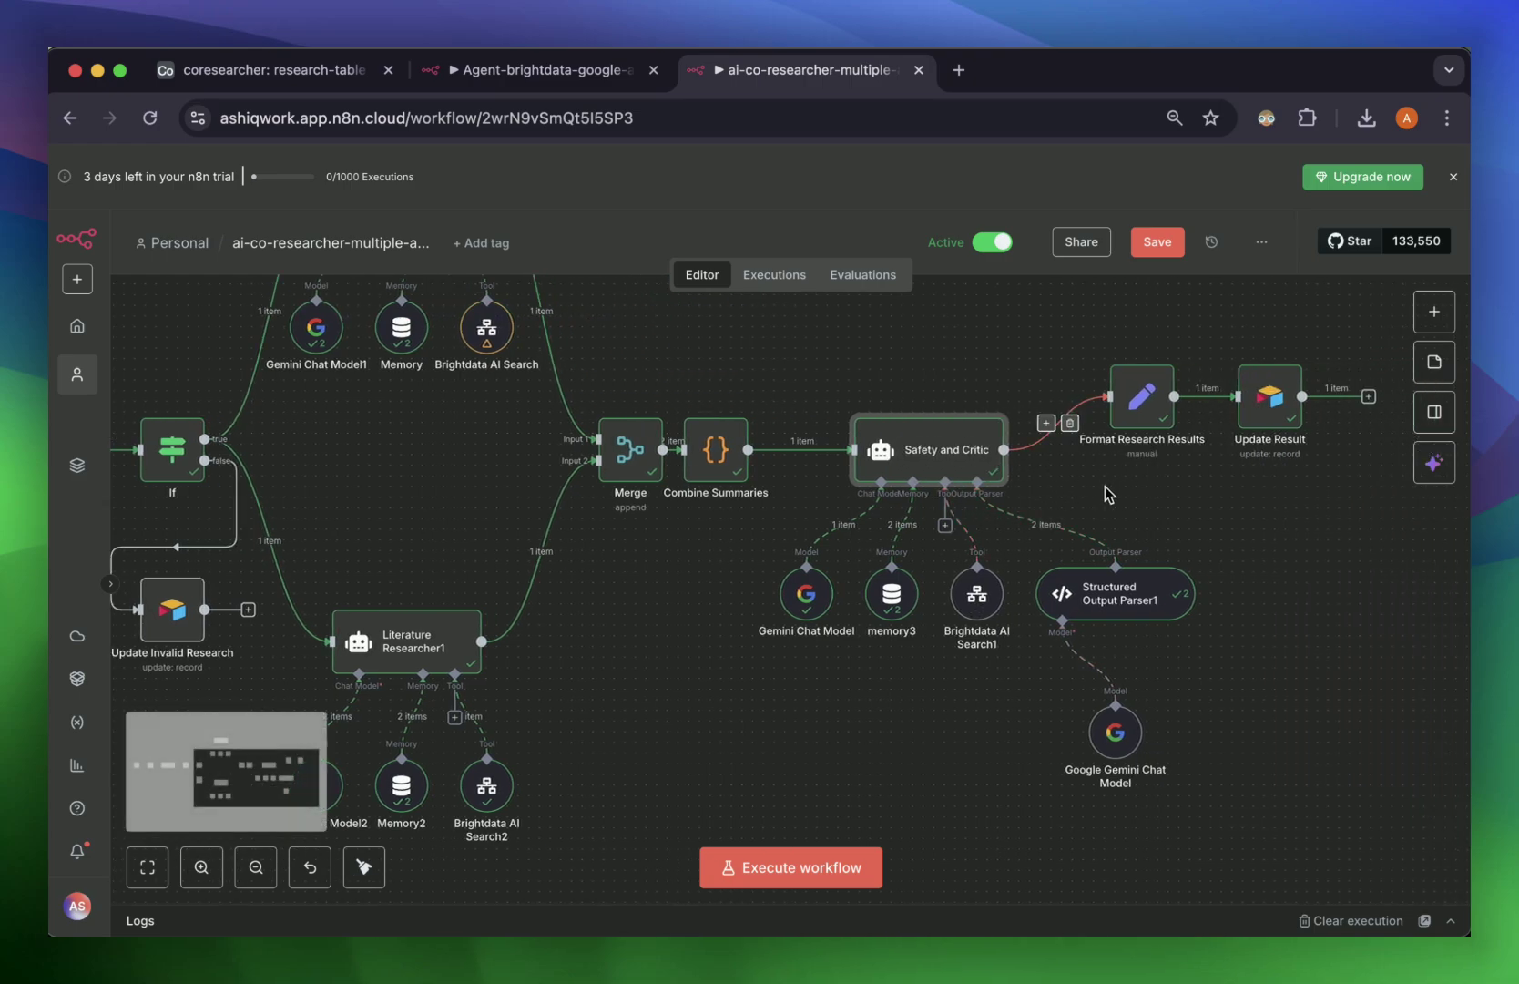
double_click(1139, 403)
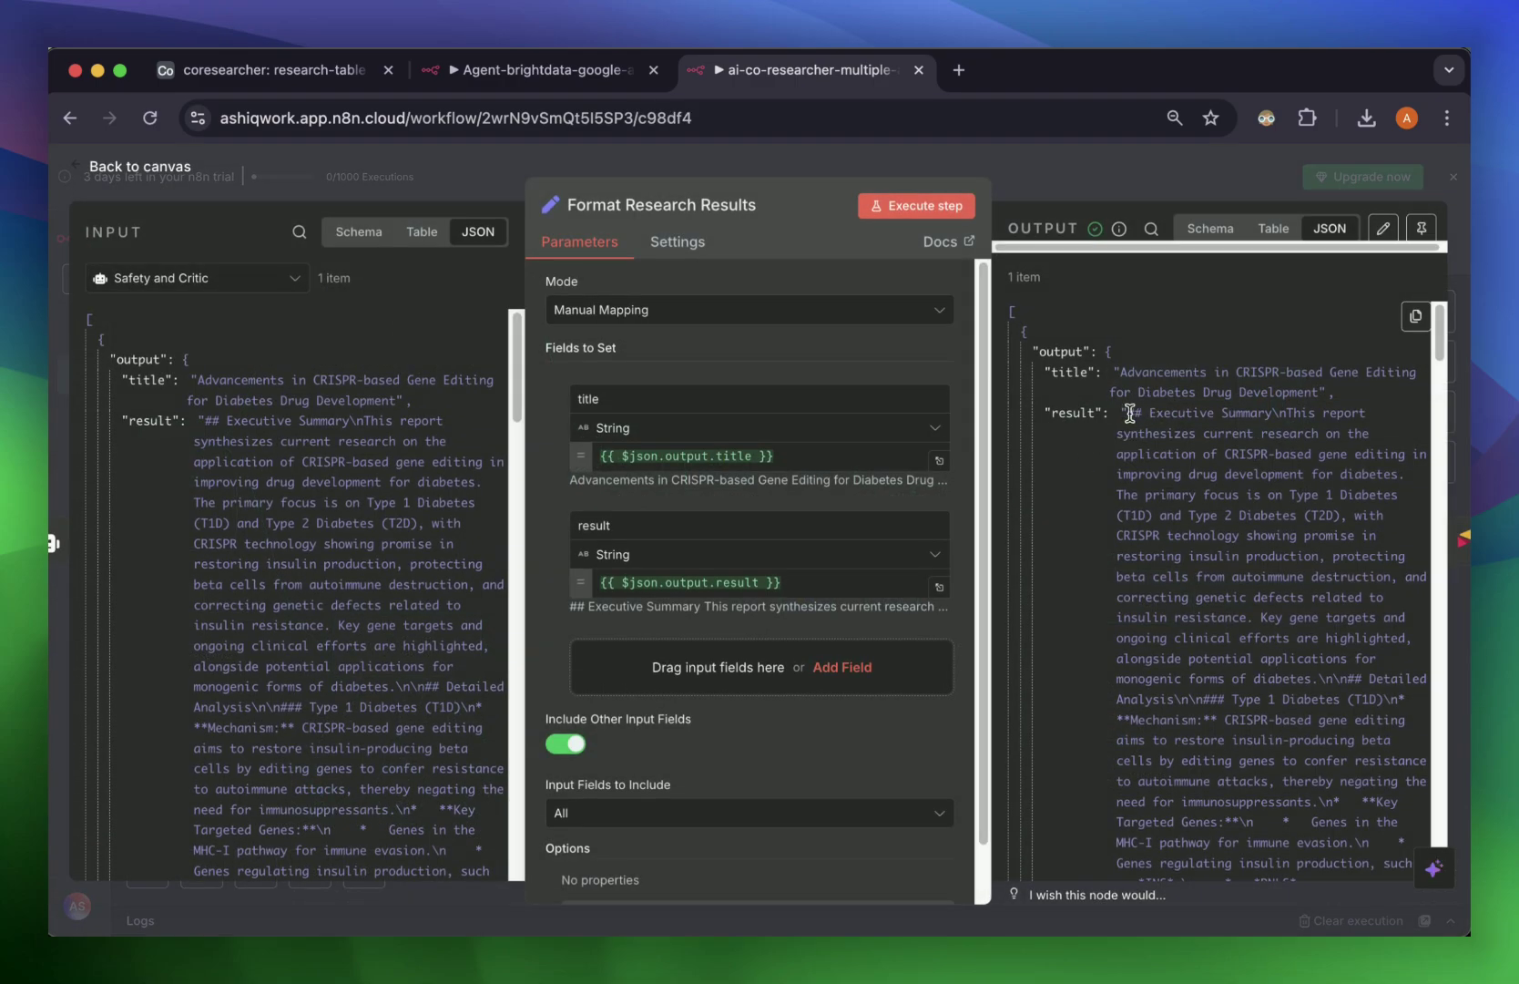
key("Escape")
Step: Check the Update Result node, then switch to Airtable and review the status, result and title fields in research-table
left_click(1279, 416)
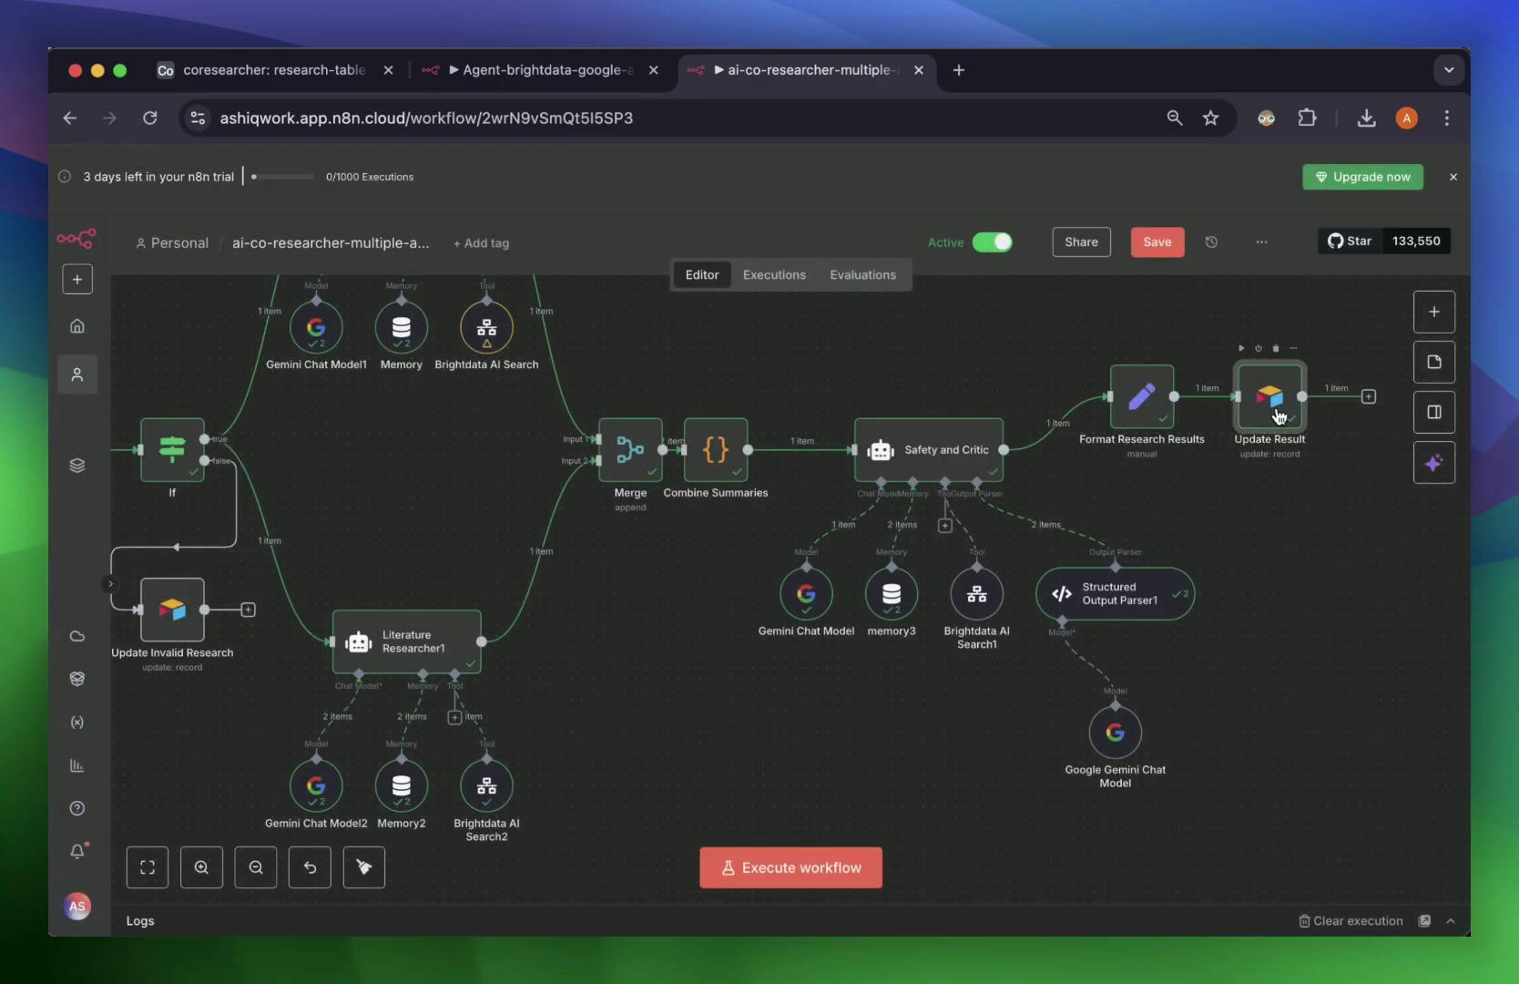
double_click(1280, 417)
left_click(262, 75)
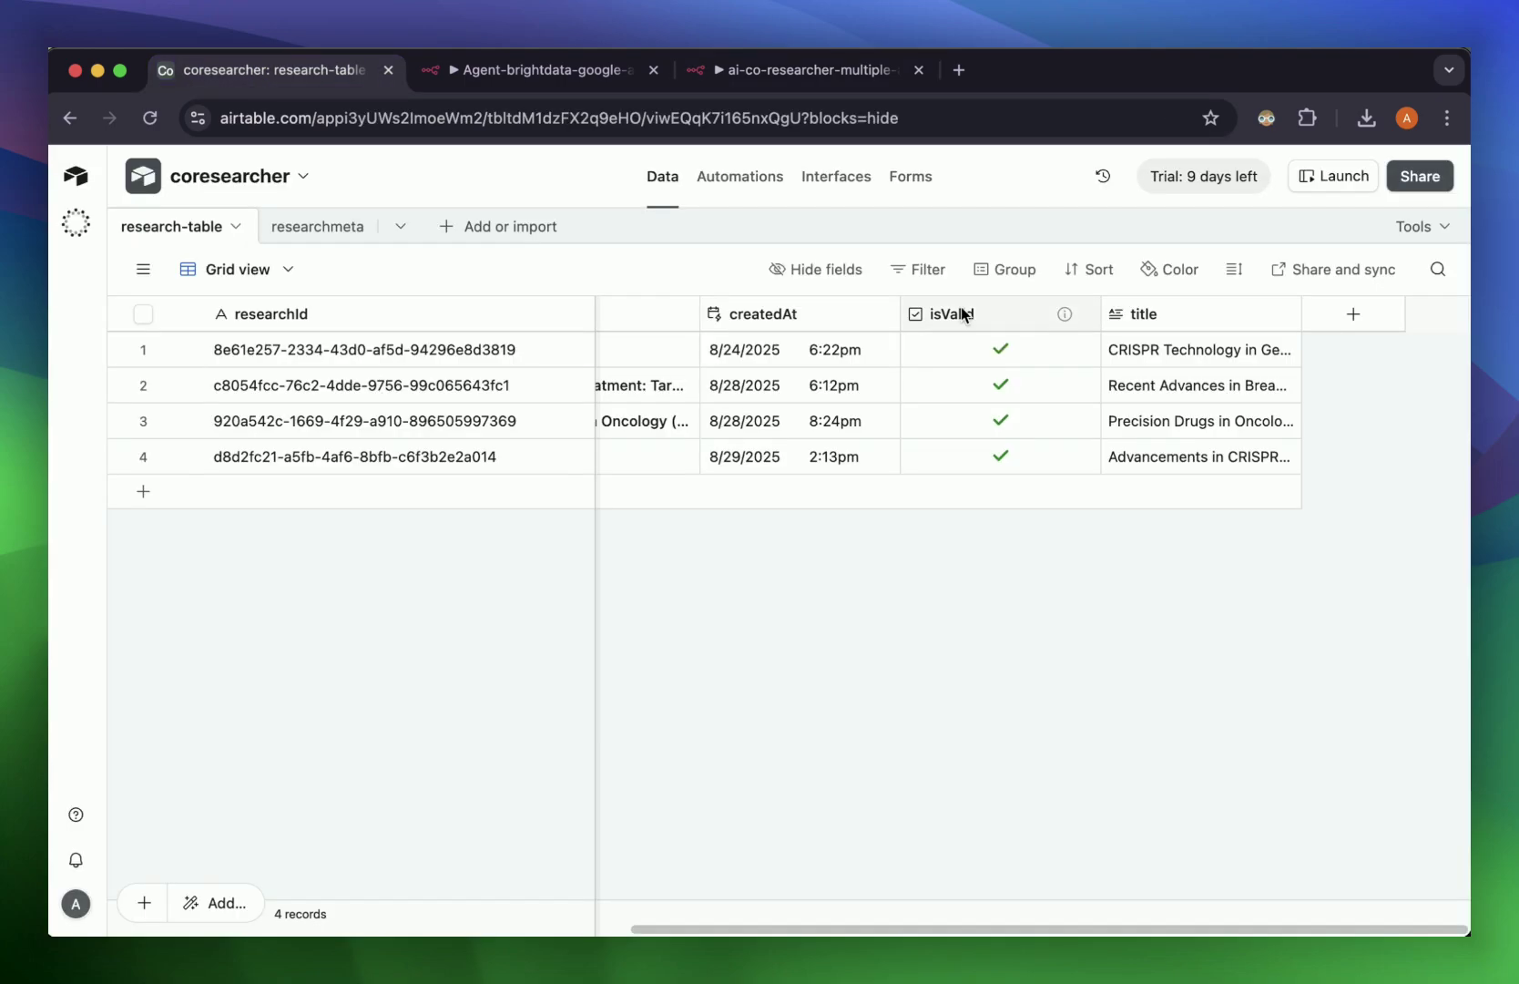
scroll(811, 501, "left", 10)
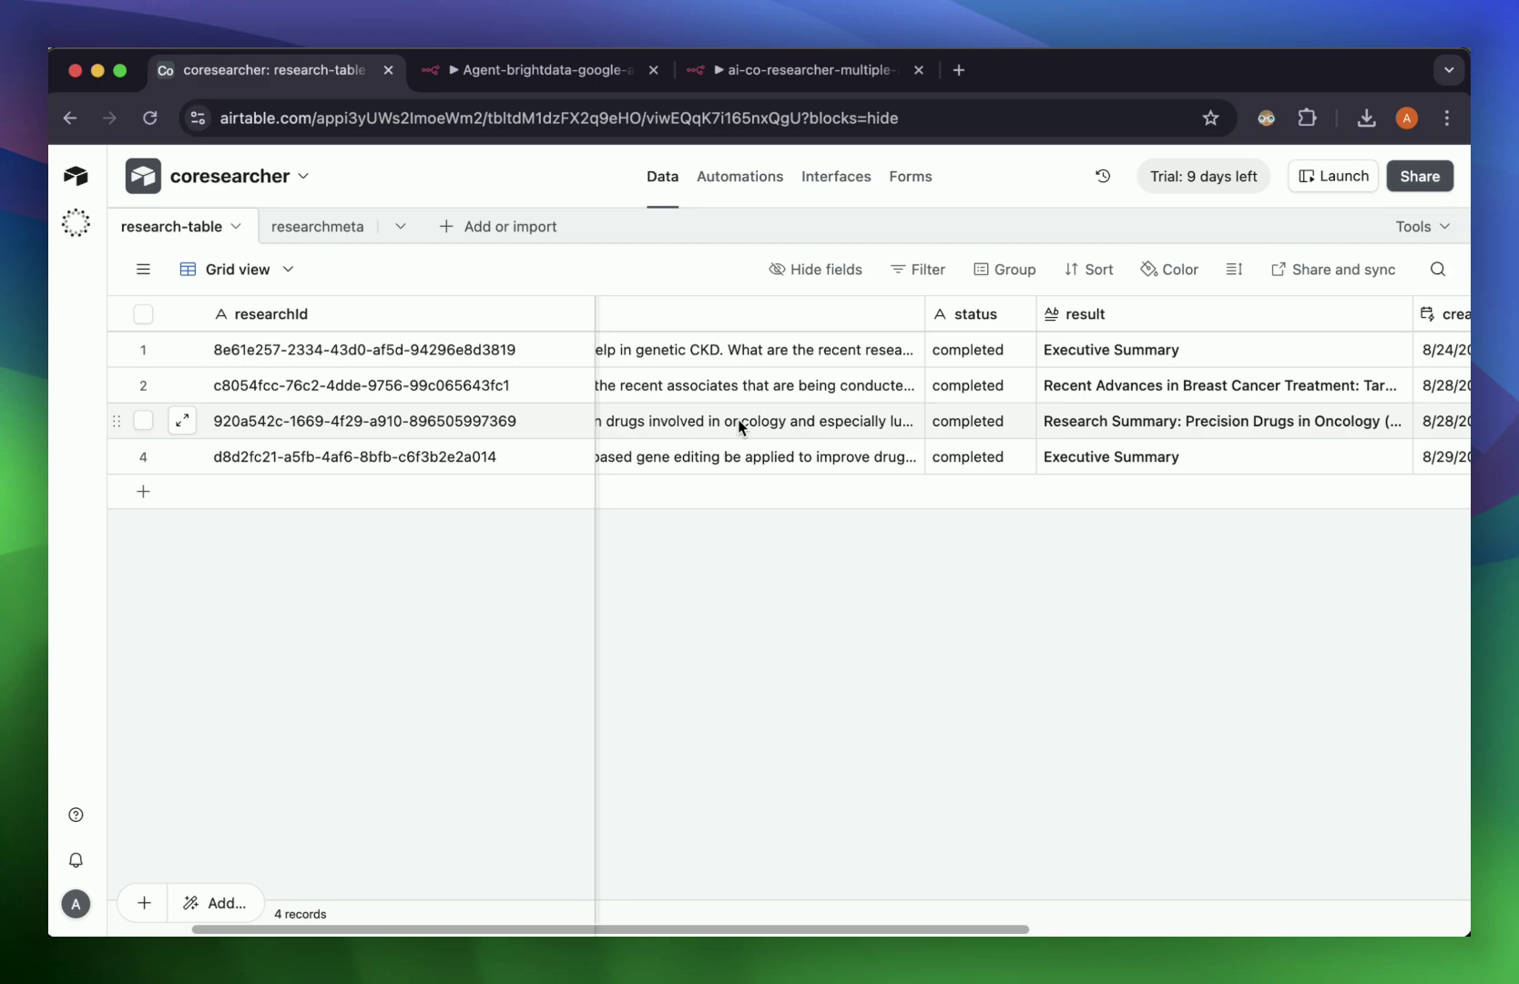
Step: Switch to the Co-Researcher web app and browse the Recent Research cards
key("super+Tab")
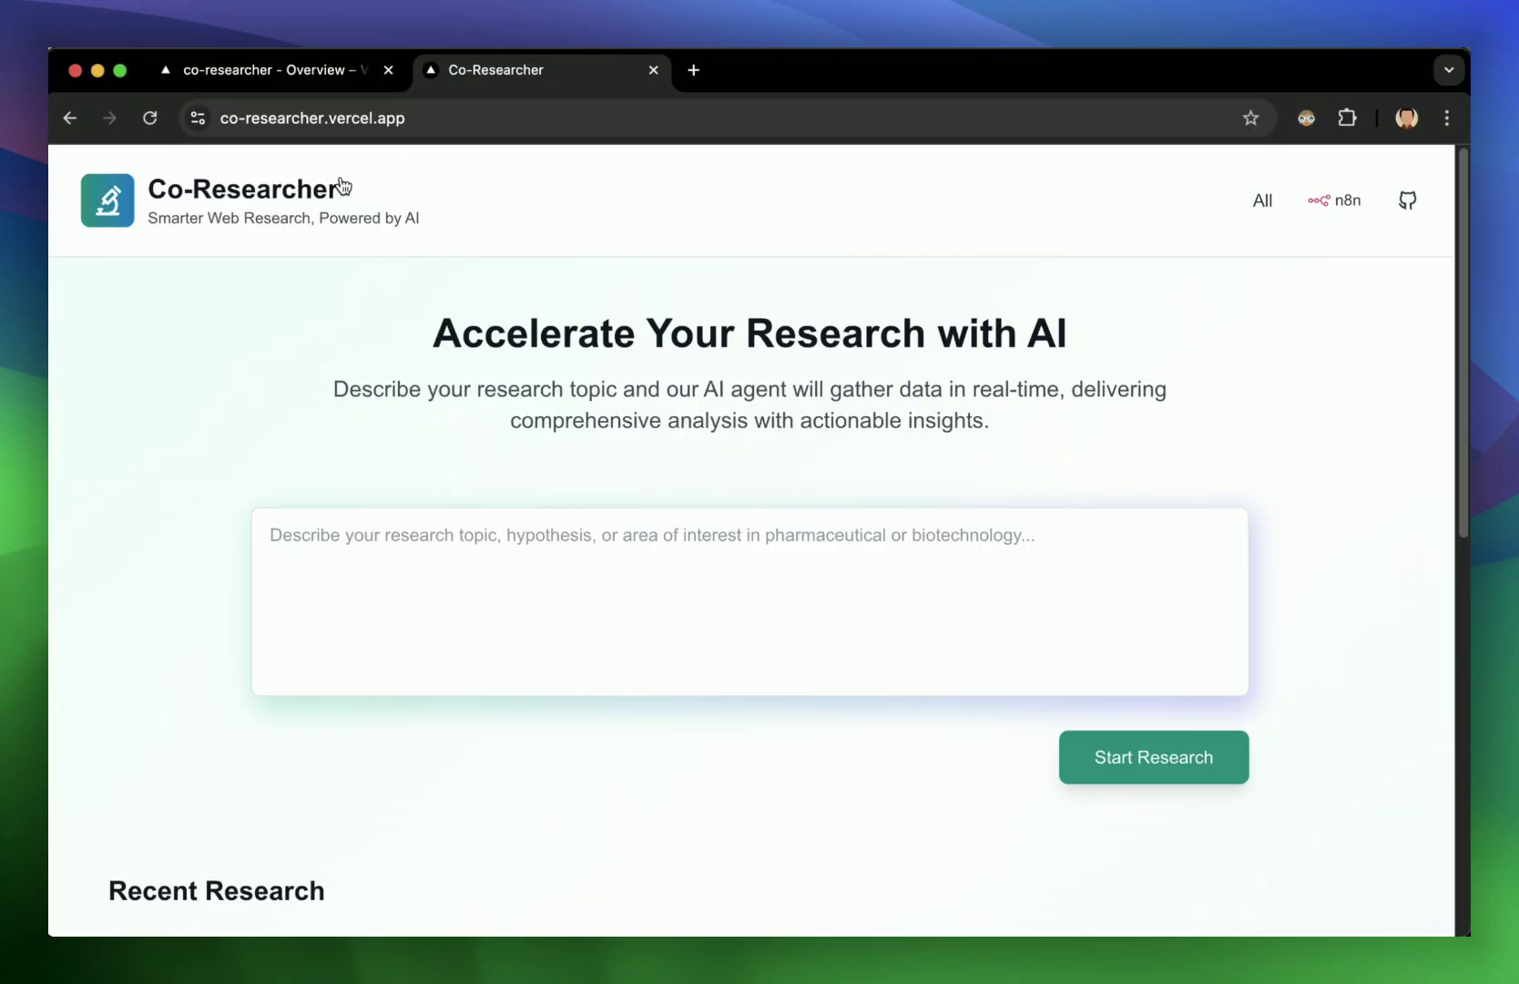
scroll(268, 492, "down", 8)
scroll(278, 498, "up", 5)
scroll(270, 506, "down", 5)
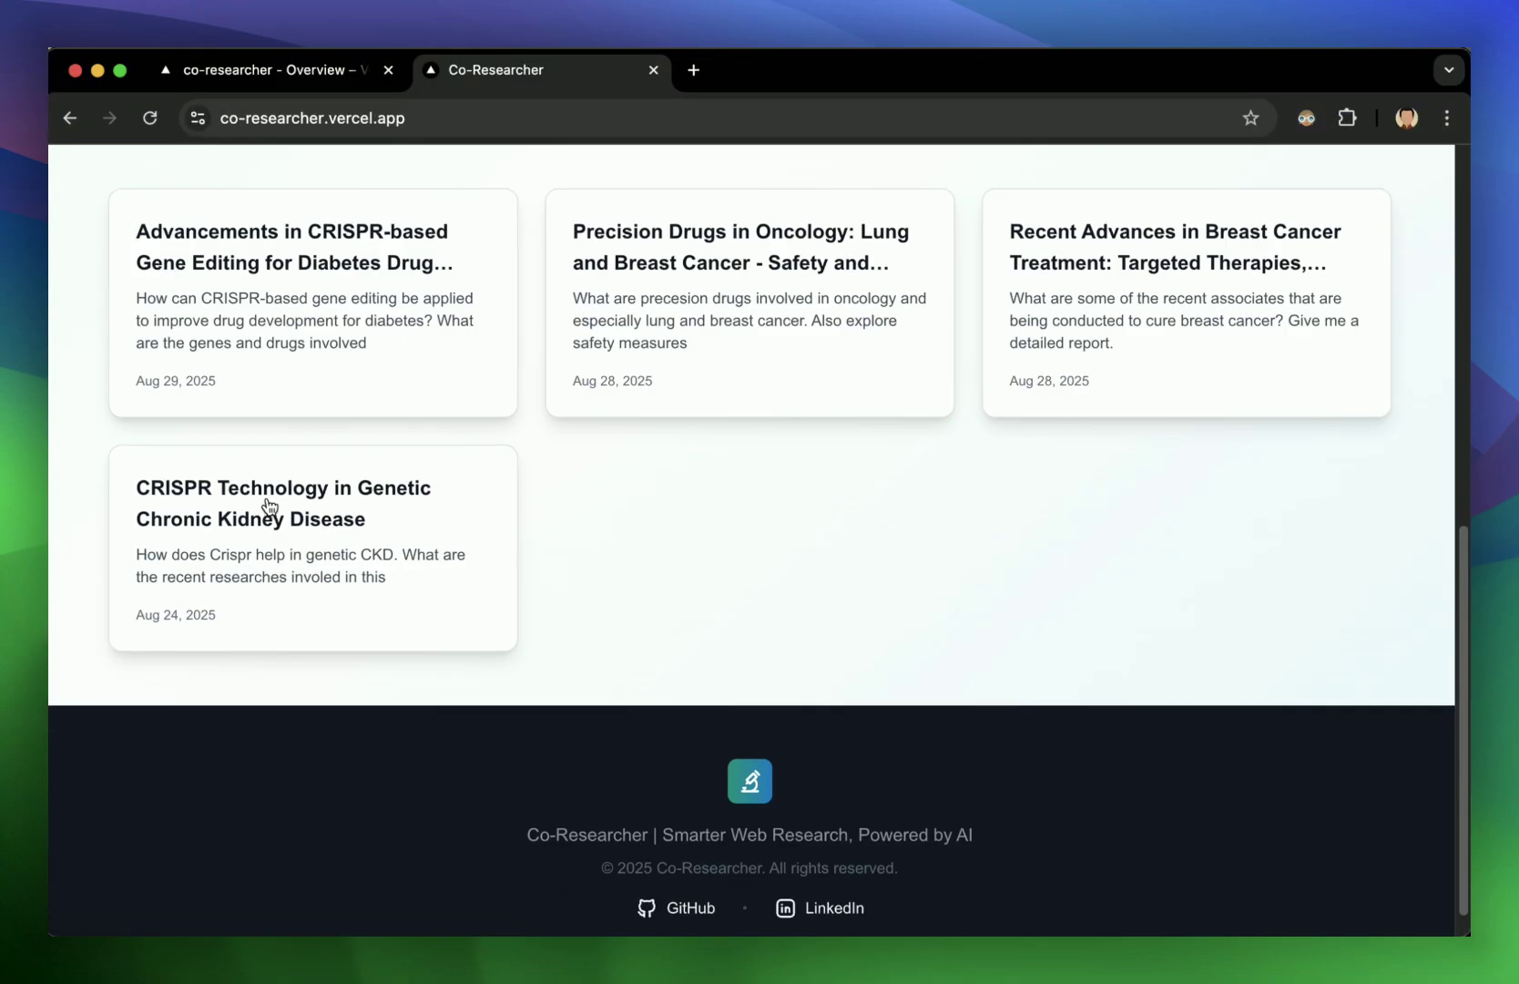
scroll(267, 506, "up", 2)
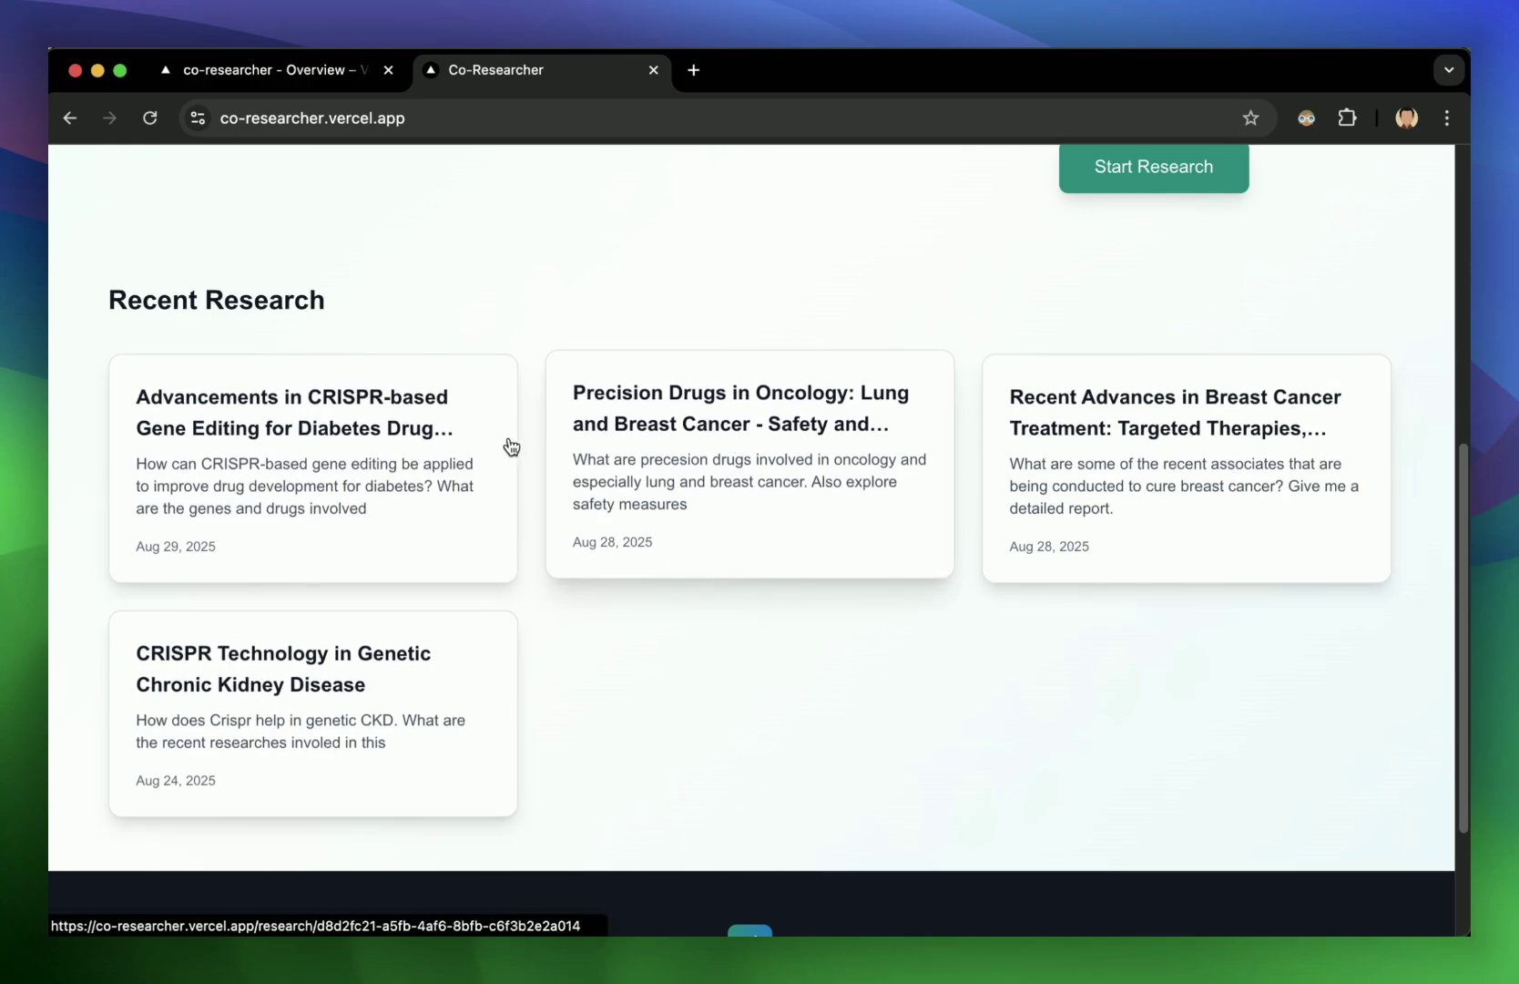
Step: Open the report on CRISPR-based gene editing for diabetes drug development and skim through its sections
left_click(256, 430)
scroll(488, 444, "down", 20)
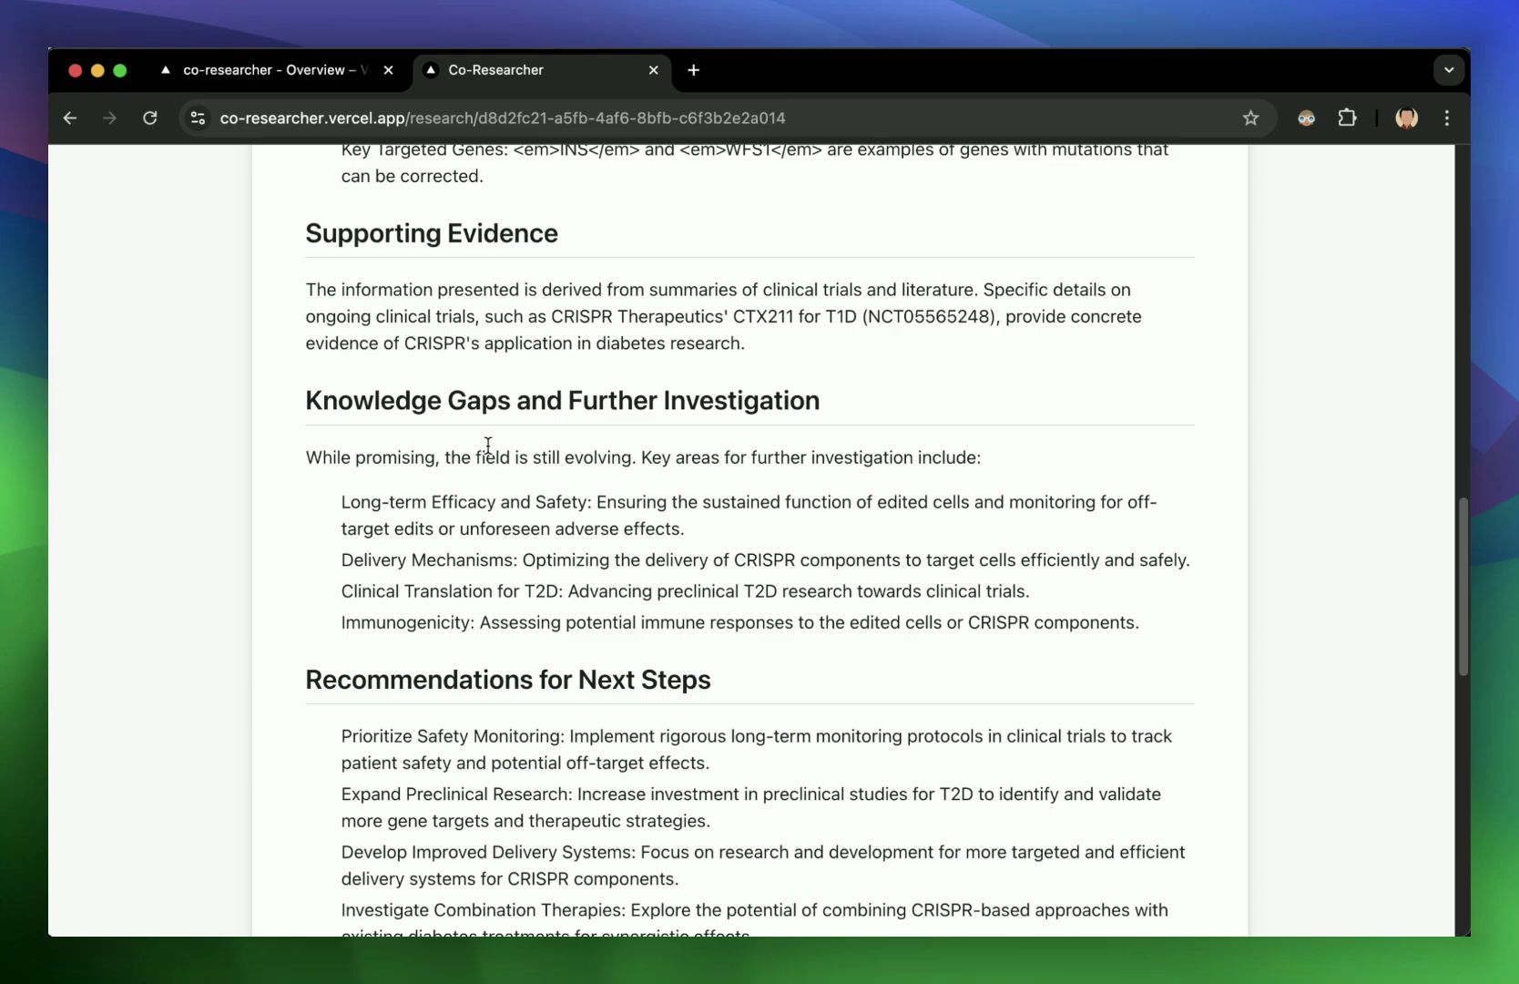
scroll(570, 447, "up", 20)
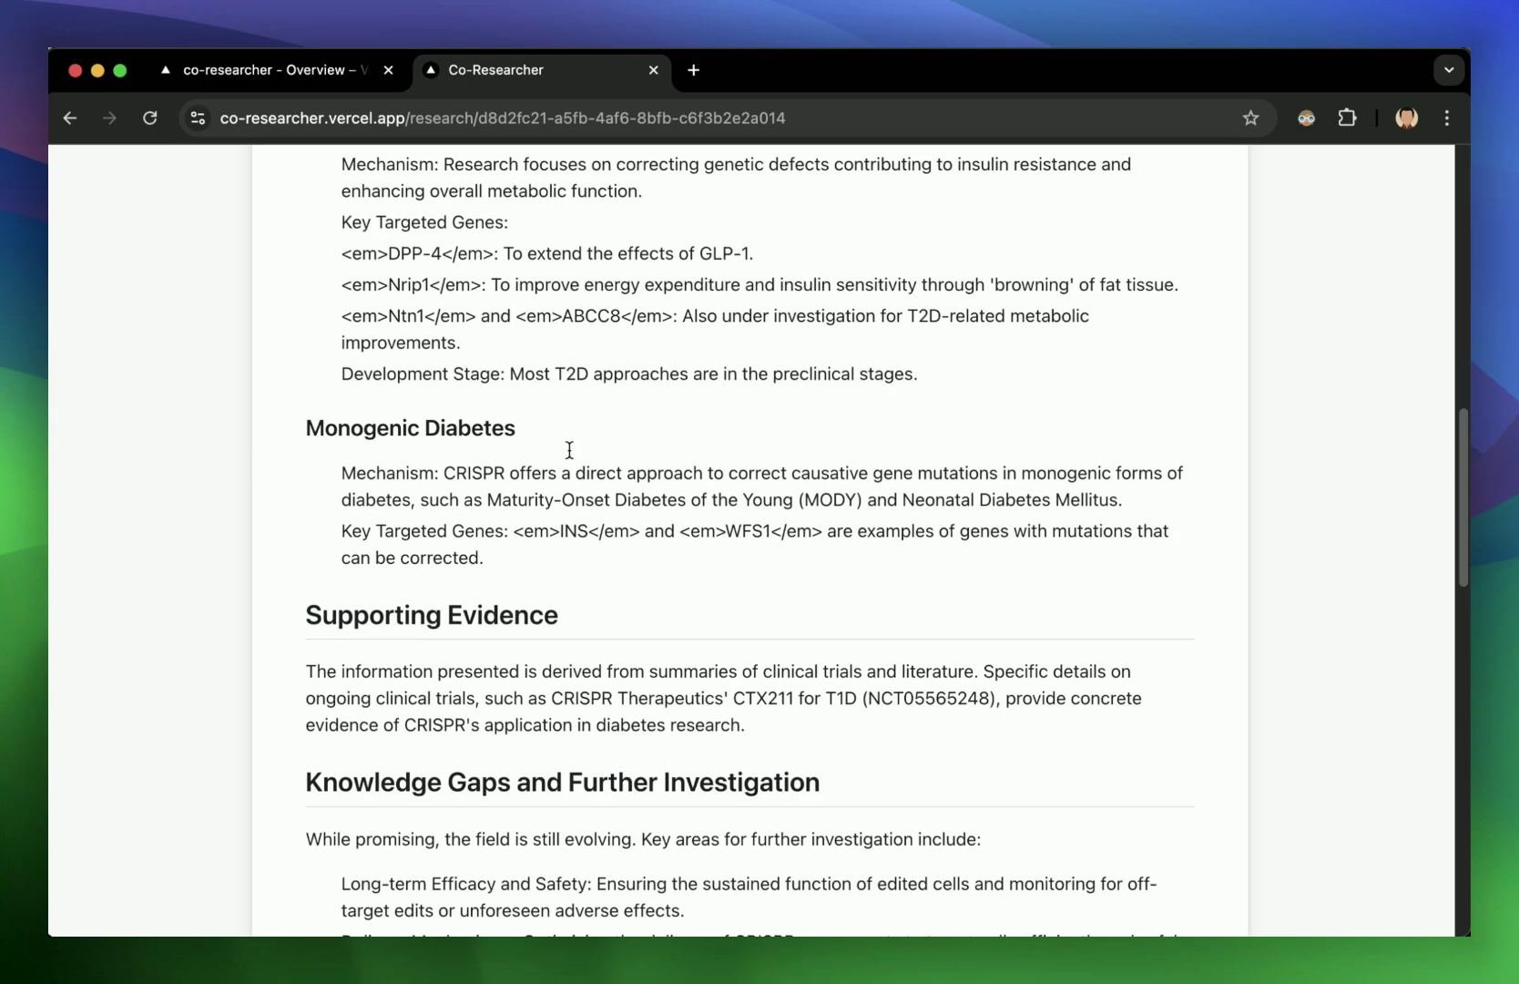
scroll(568, 449, "up", 2)
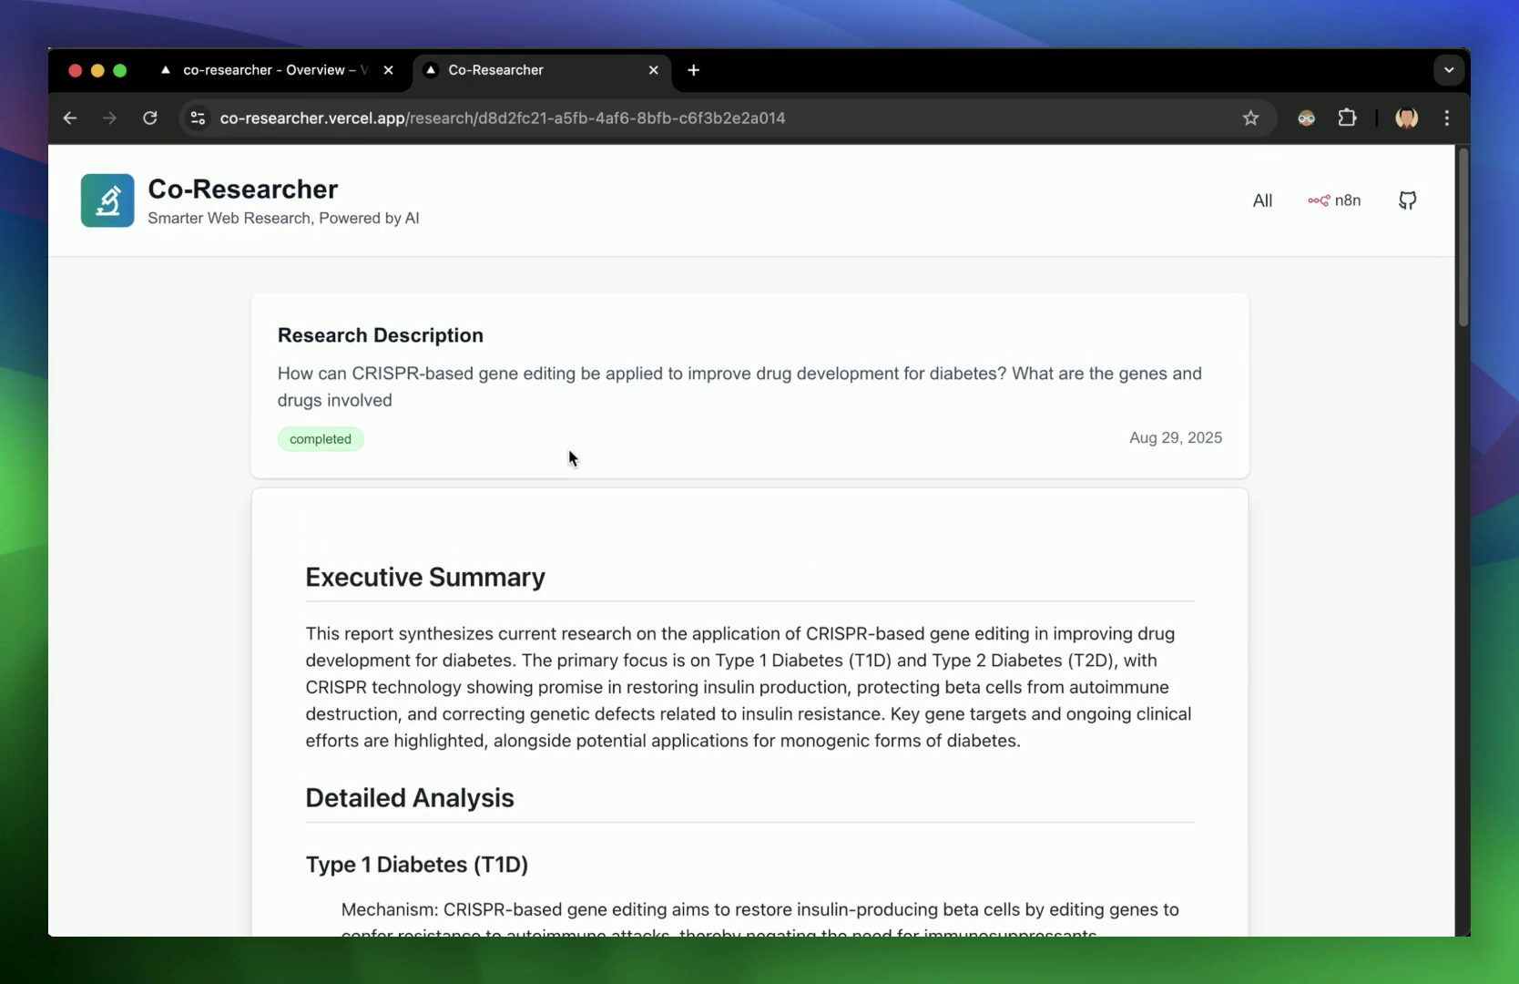
Step: Follow the app's n8n link to GitHub, view AI-Co-Researcher-multi-agent.json and return to the n8n folder
left_click(1337, 202)
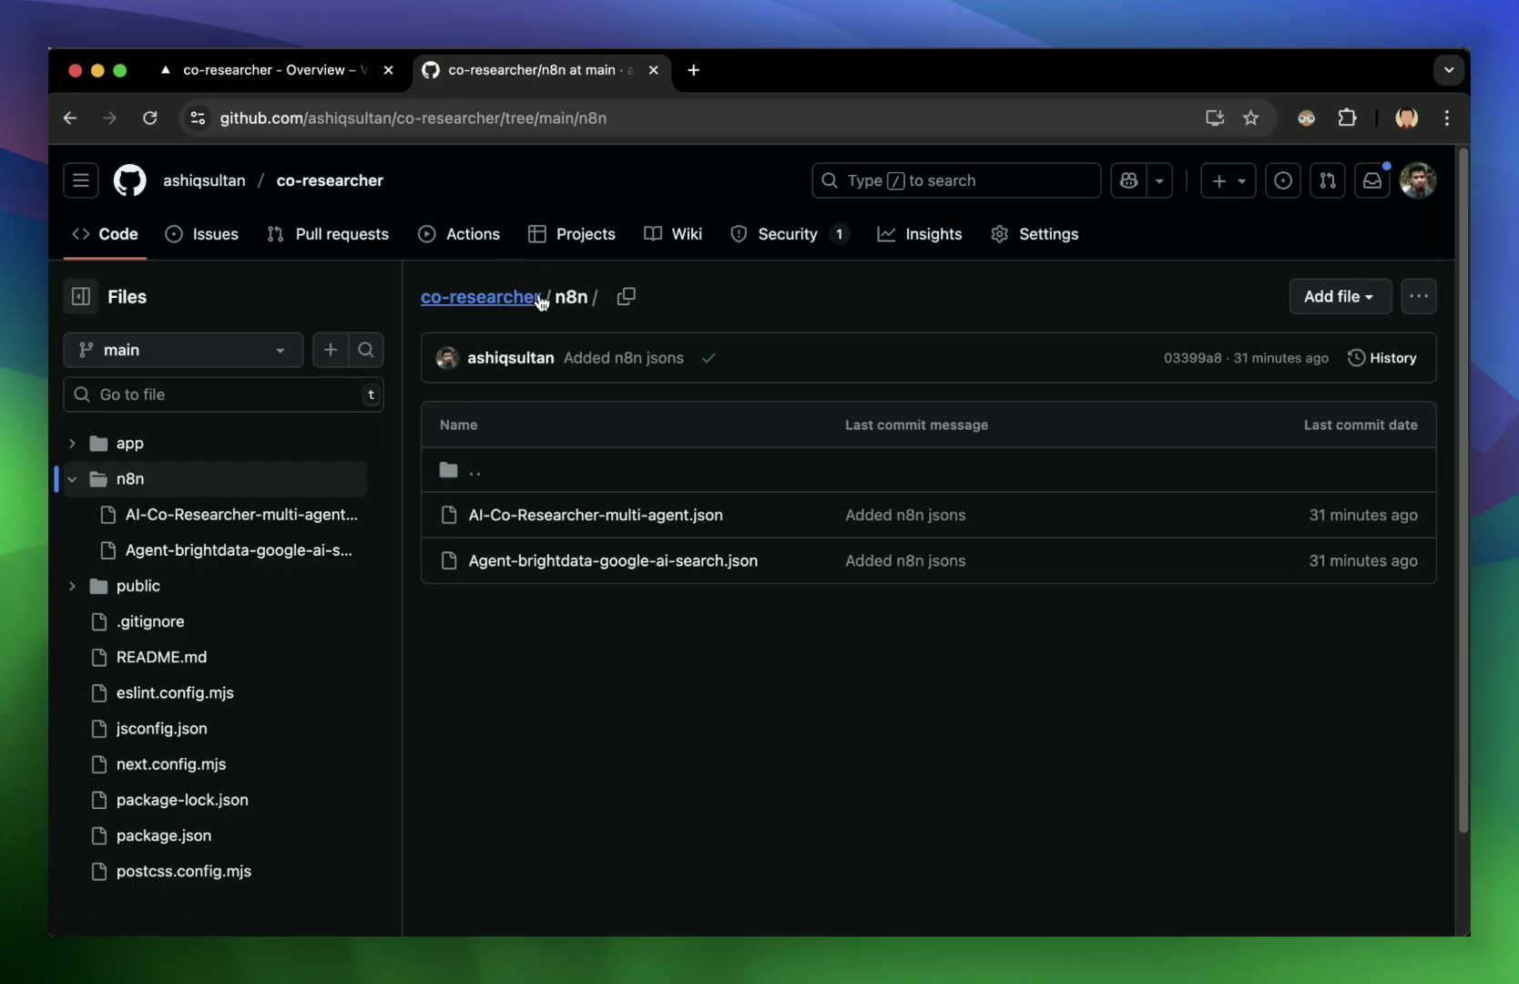
left_click(552, 519)
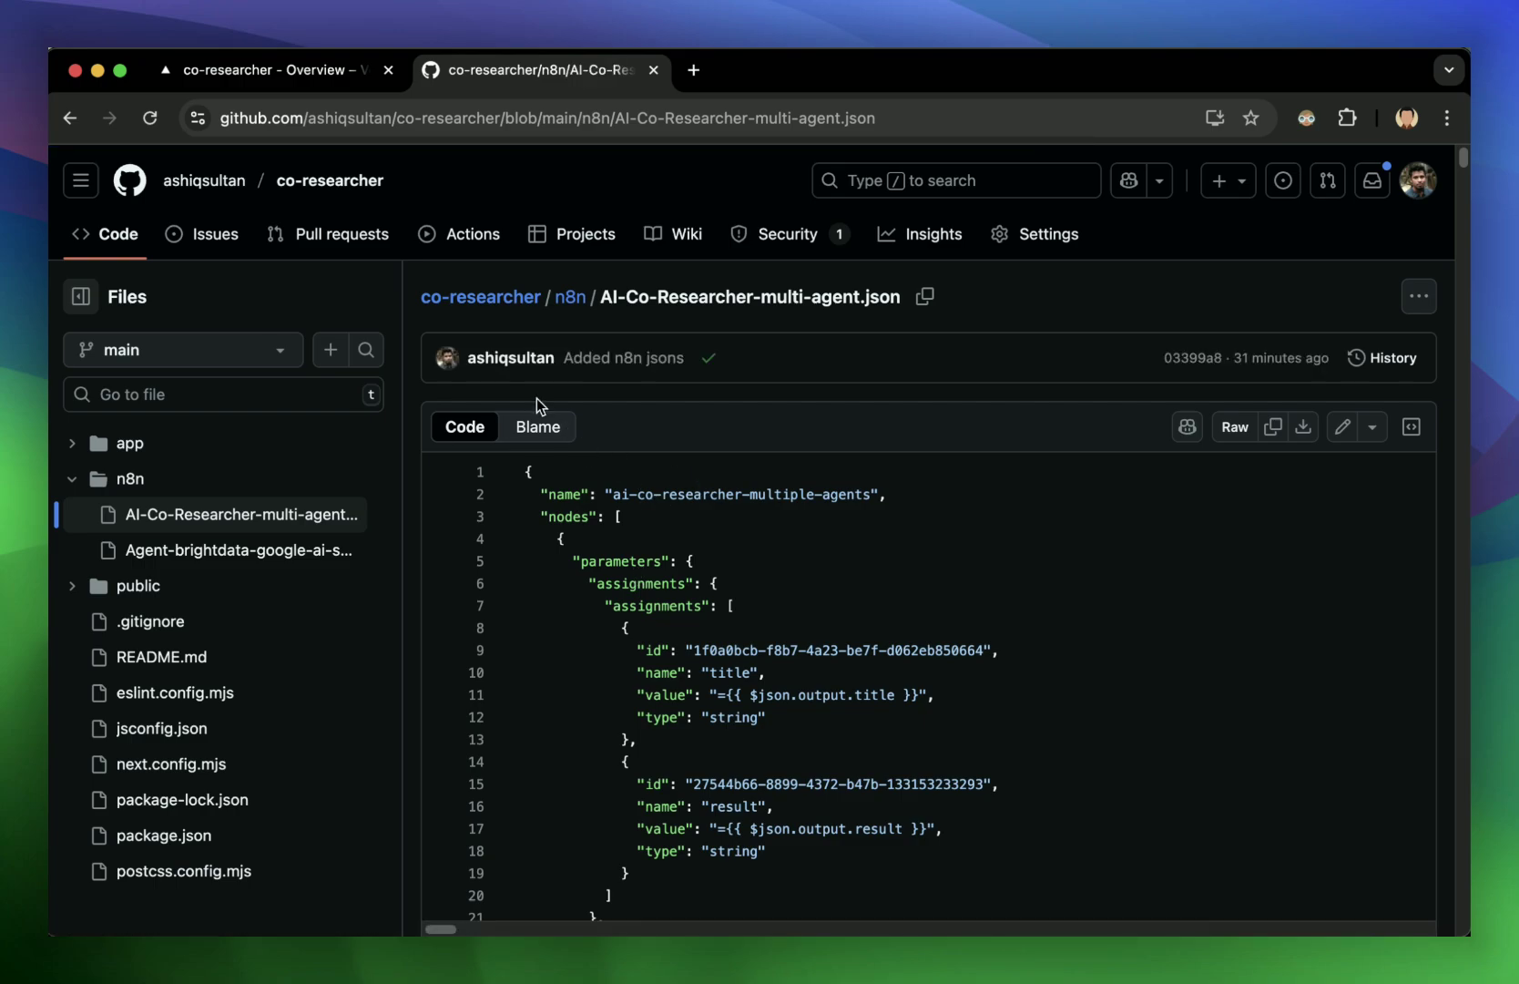
left_click(70, 119)
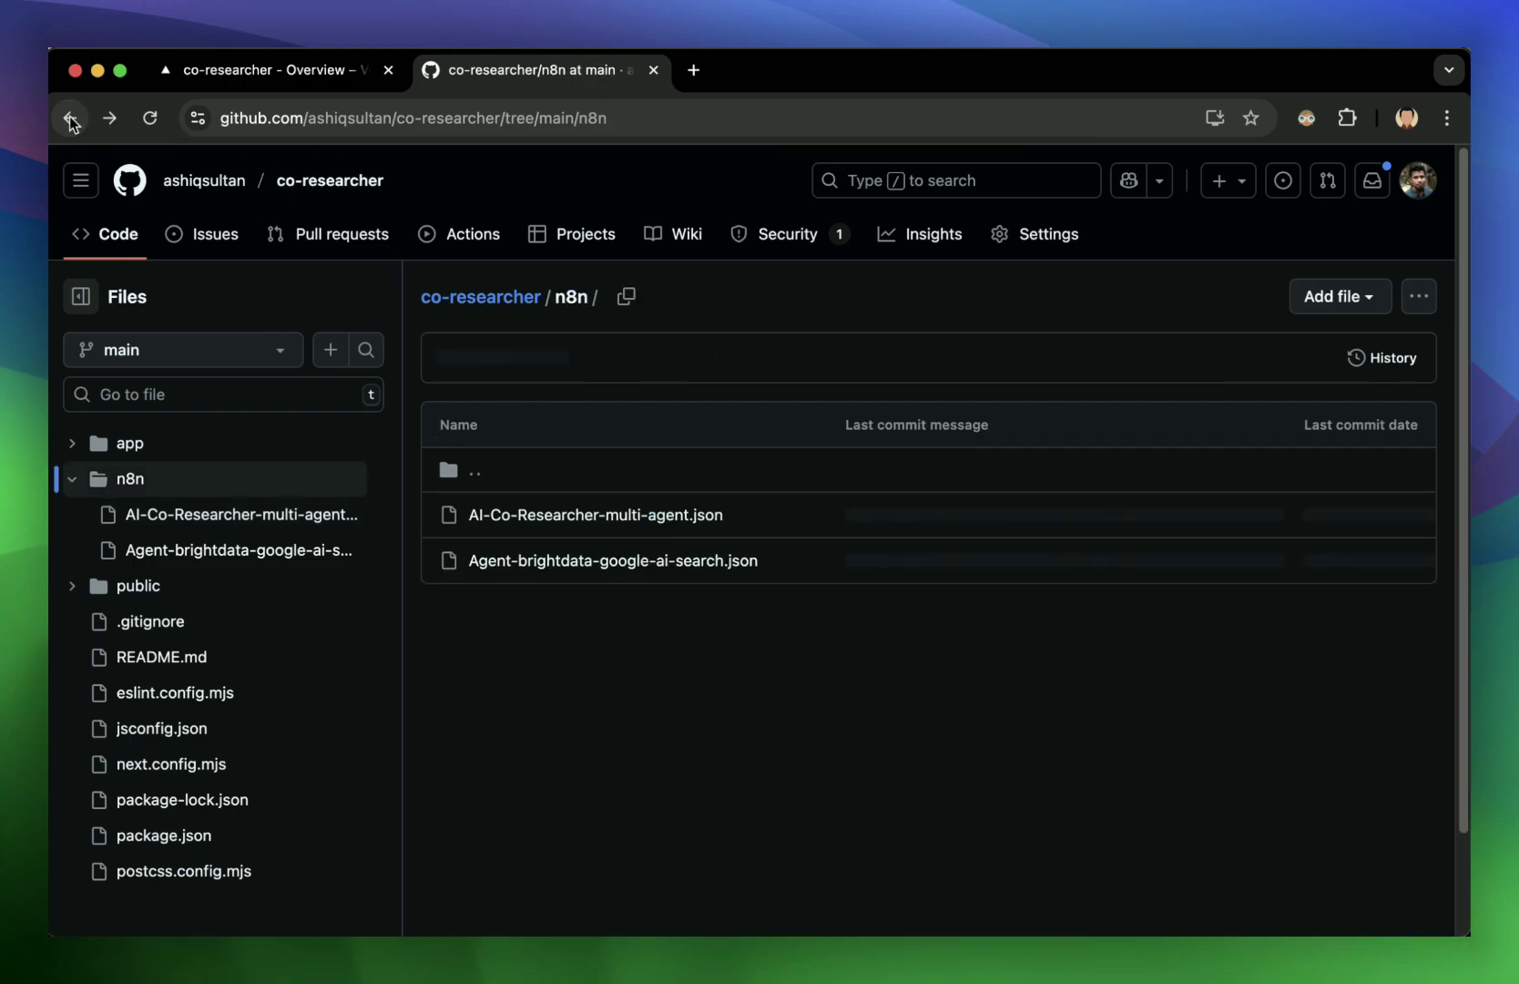
Step: Open the co-researcher repository's root and view the README's challenge and live app links
left_click(489, 296)
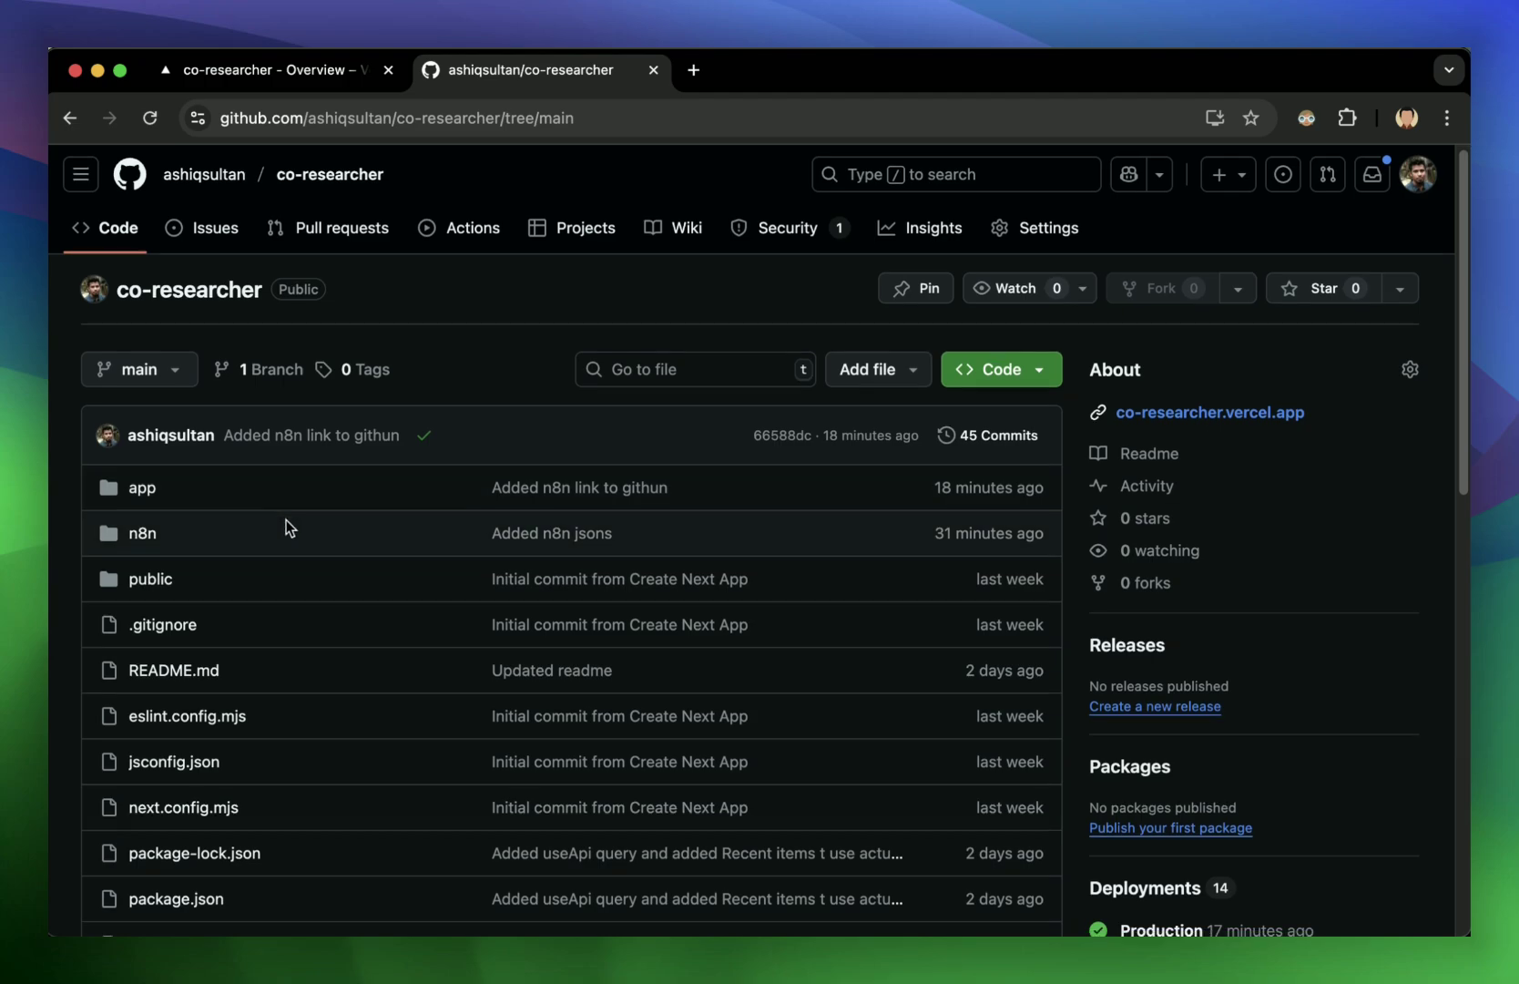
scroll(453, 720, "down", 5)
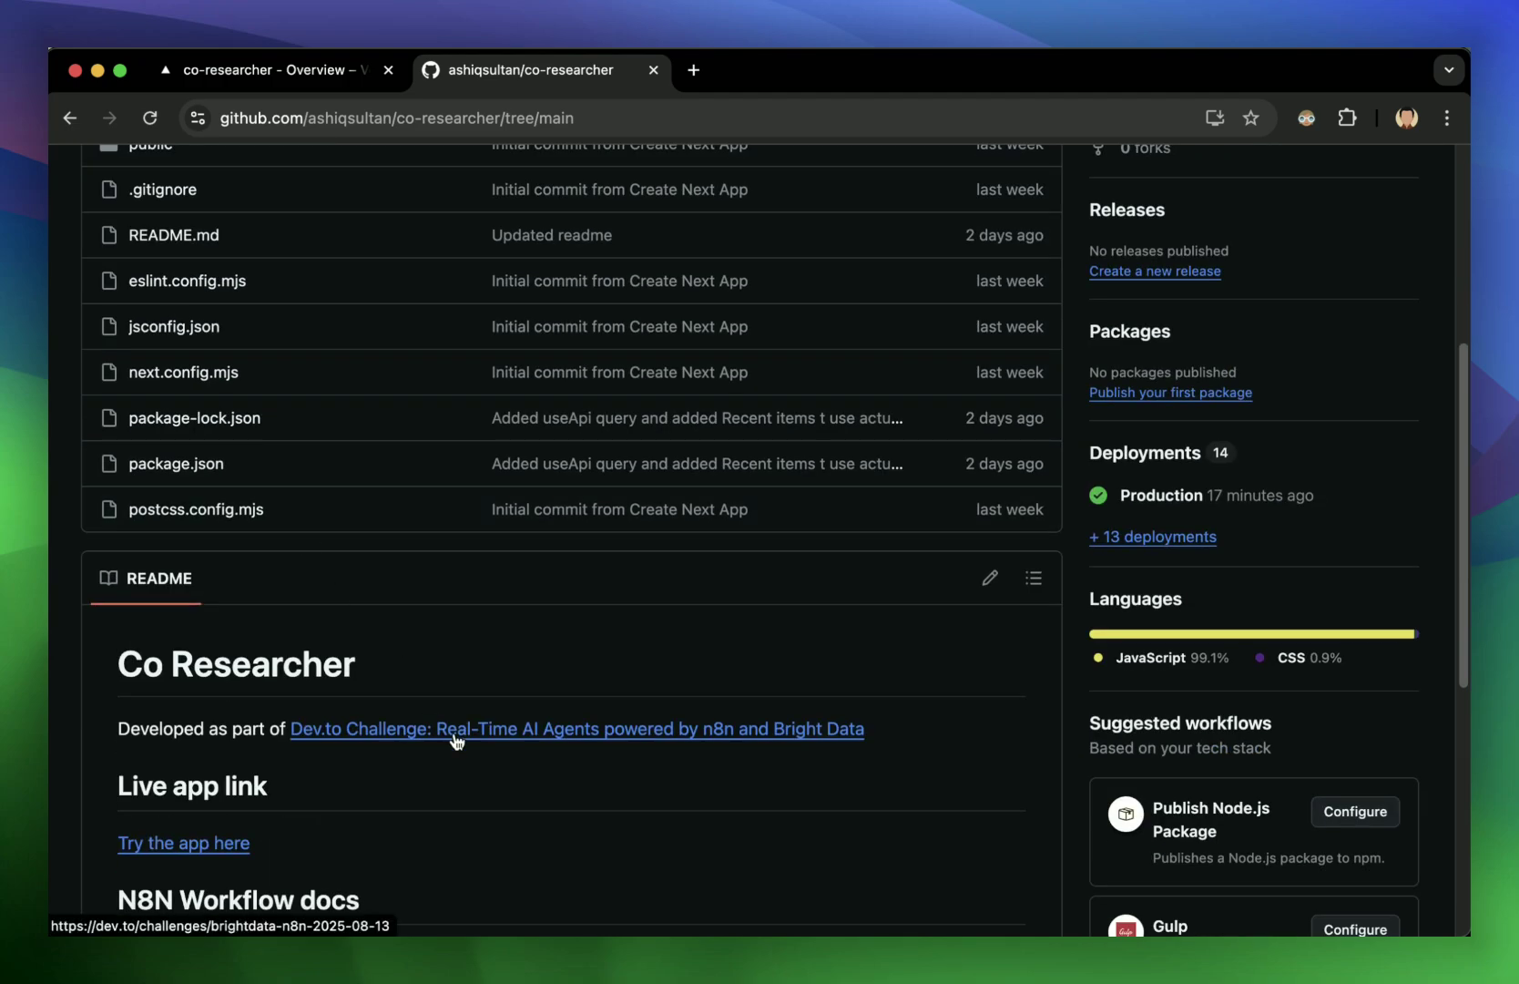